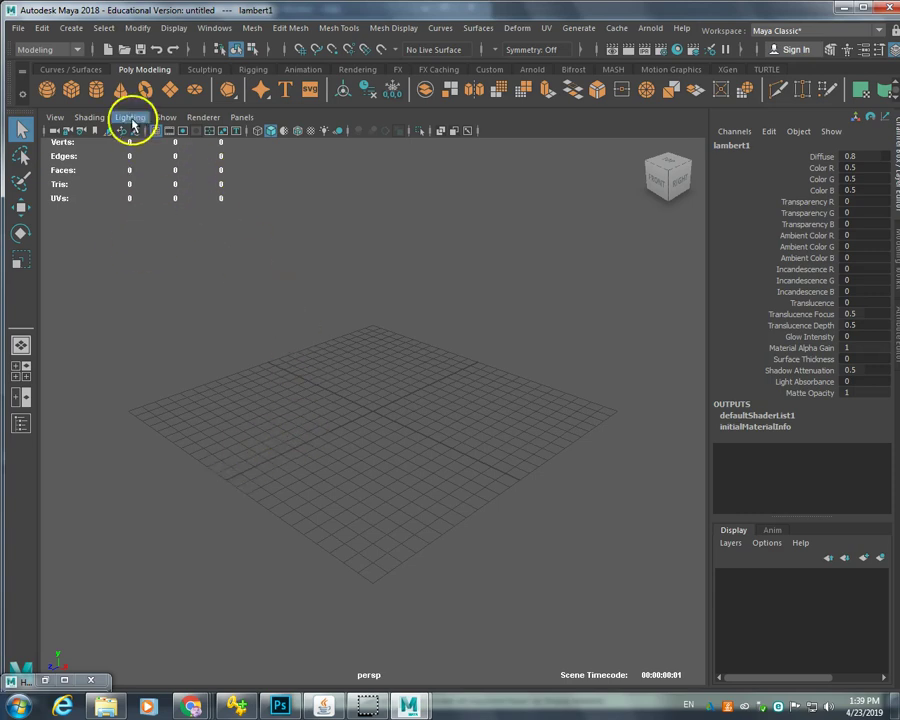
# Create a 1 × 1 × 1 polygon cube near the centre of the grid, using the Modeling menu set.
pyautogui.click(74, 91)
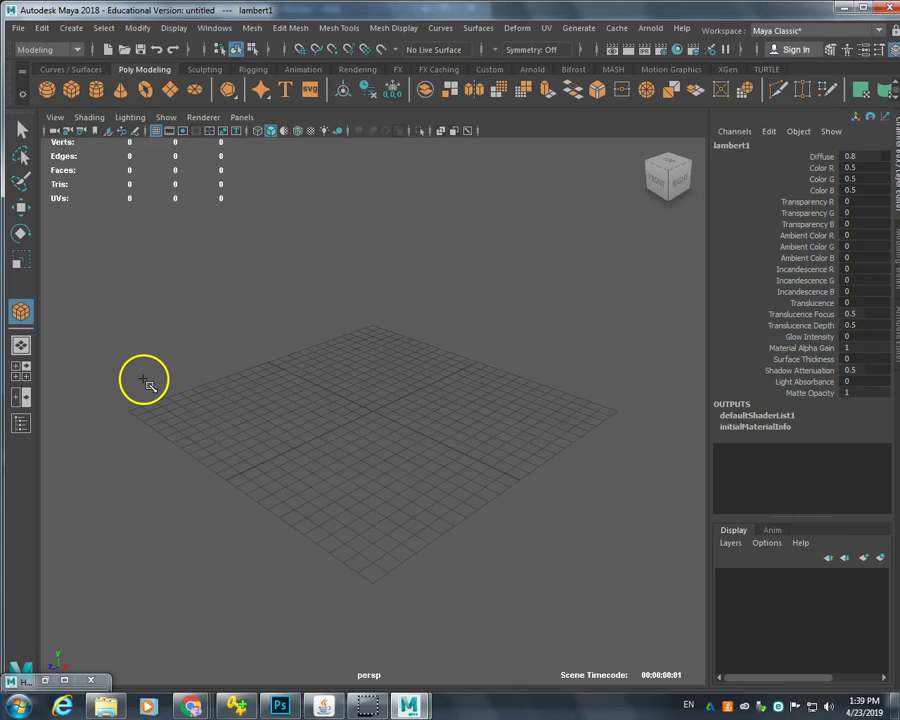
pyautogui.click(76, 50)
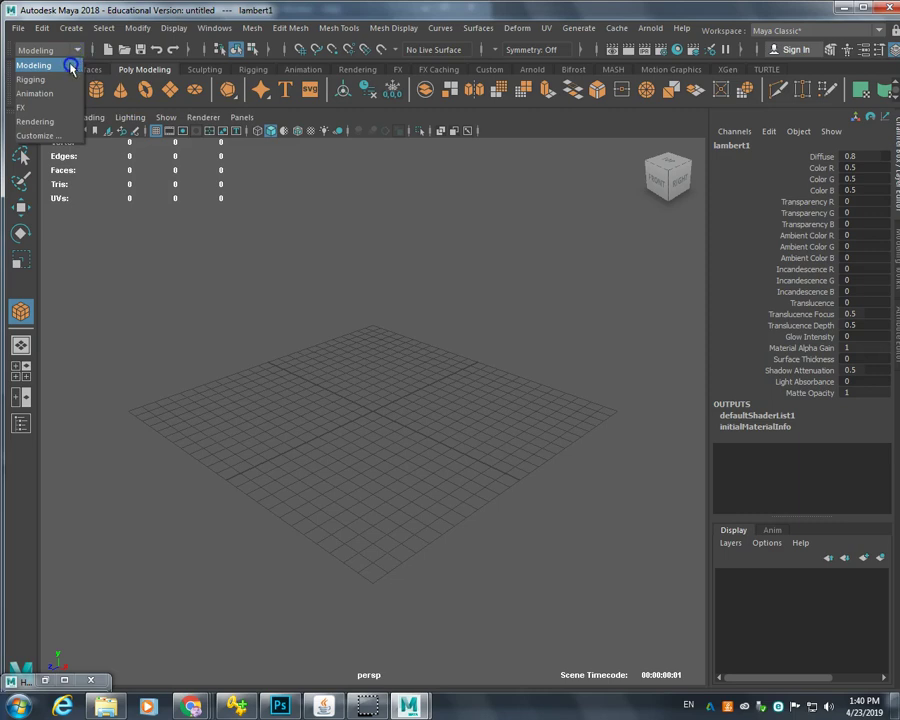
pyautogui.click(71, 66)
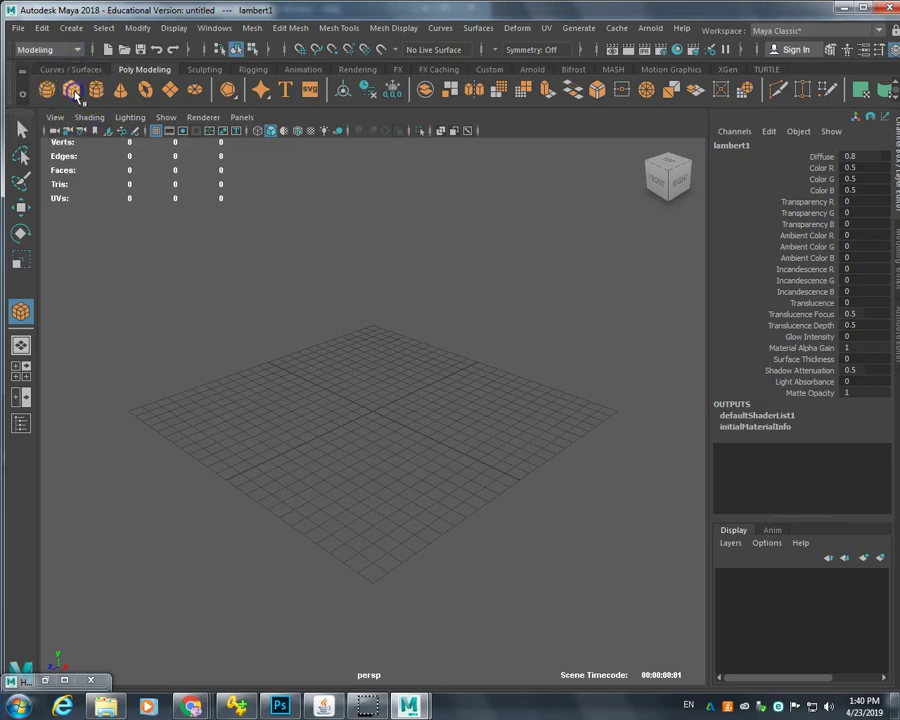
pyautogui.moveTo(369, 410); pyautogui.dragTo(367, 440)
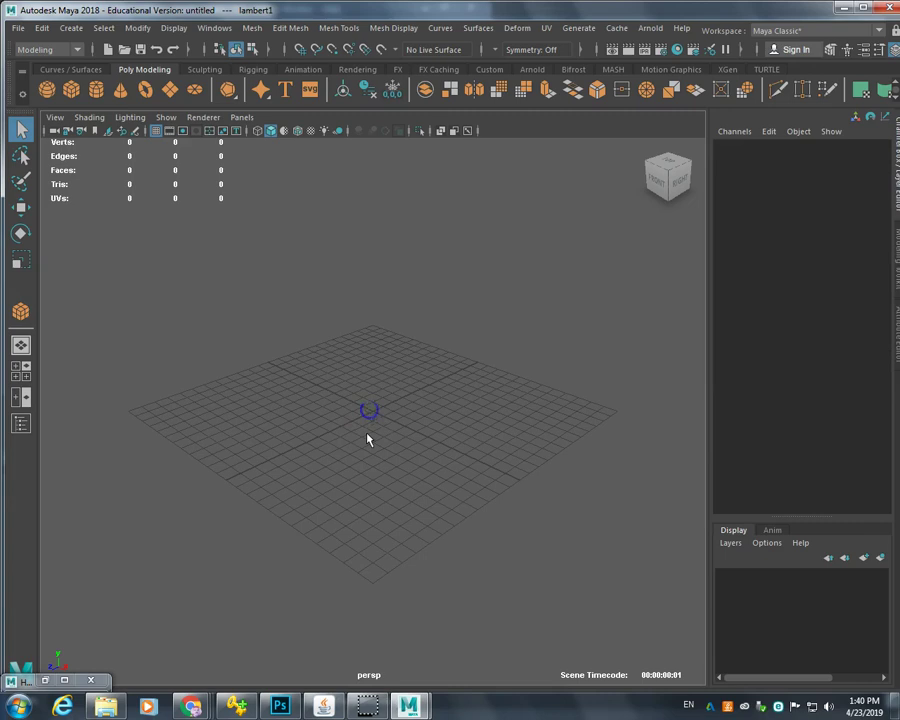
pyautogui.click(367, 440)
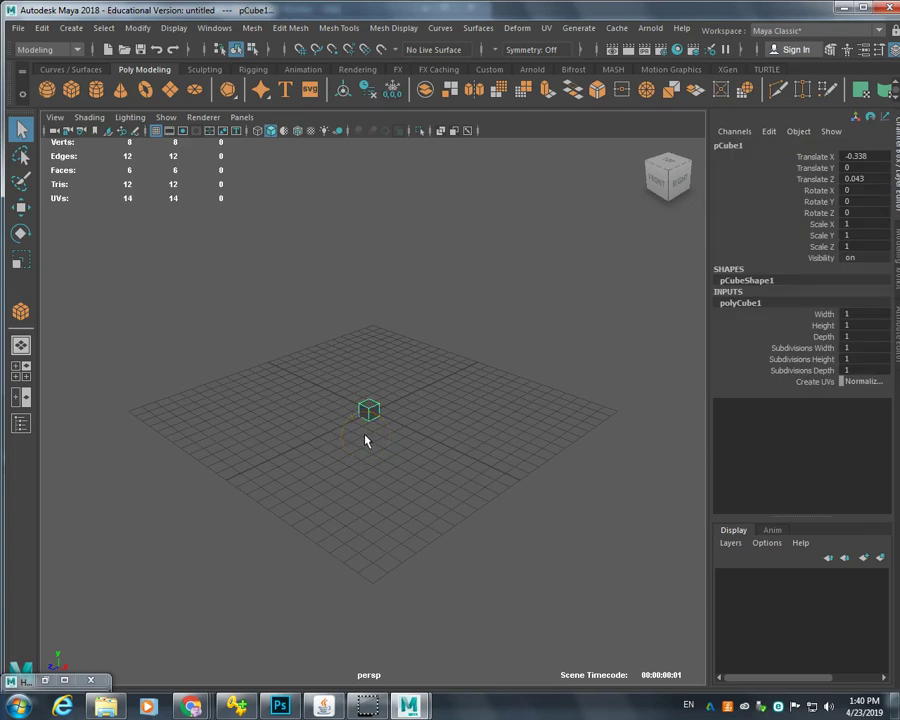
# Move the cube up to about 0.63 in Y and shift it to about 0.045 in X, using the four-view layout.
pyautogui.press('w')
pyautogui.moveTo(367, 407); pyautogui.dragTo(370, 372)
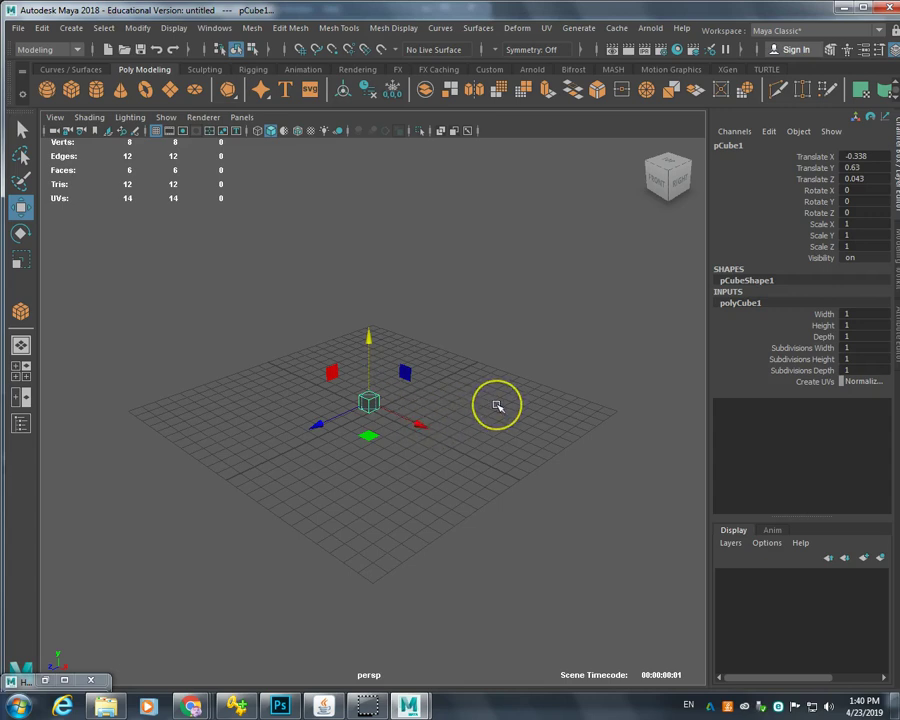
pyautogui.press('space')
pyautogui.click(434, 406)
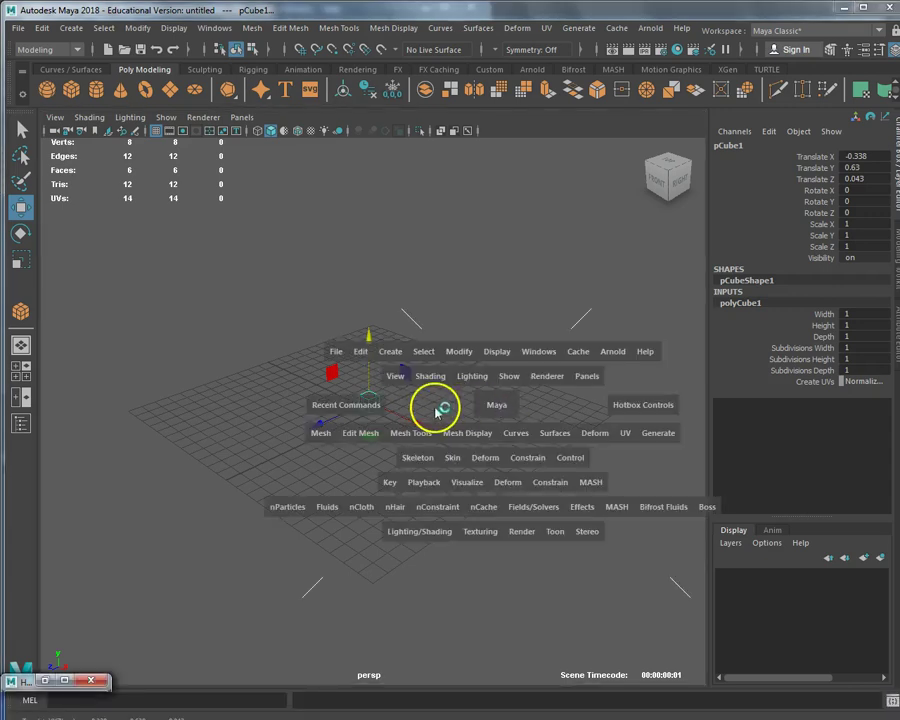
pyautogui.press('space')
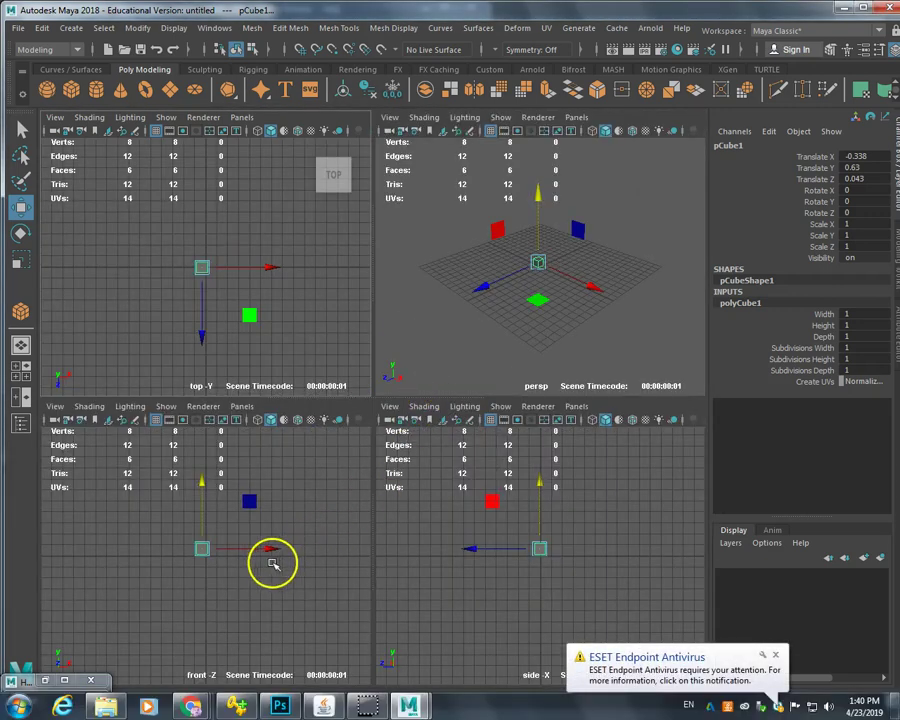
pyautogui.click(201, 501)
pyautogui.moveTo(245, 547); pyautogui.dragTo(257, 547)
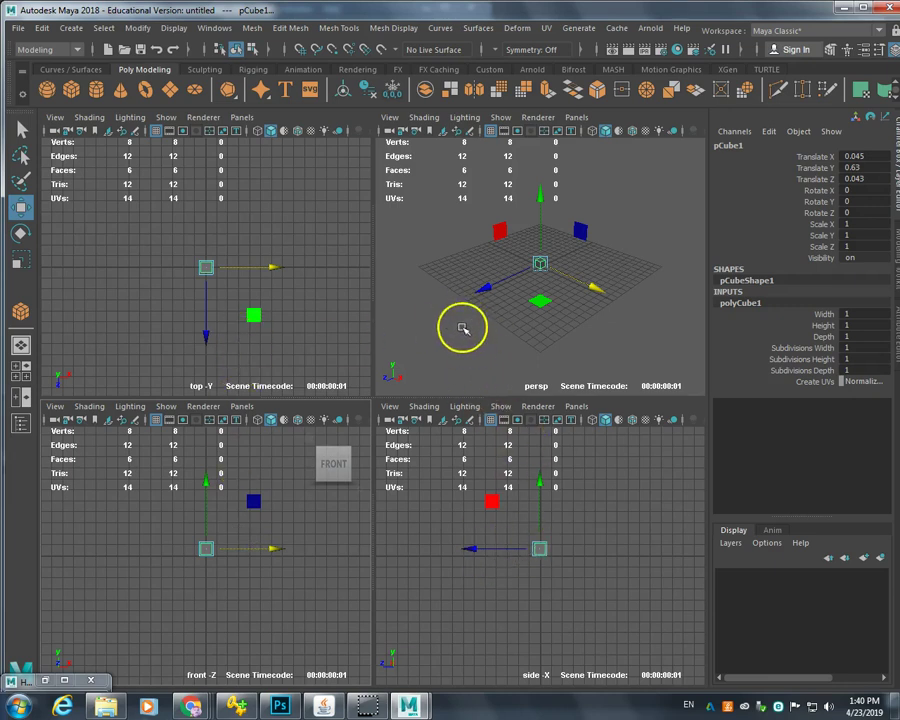
# Return to the perspective view and compare the cube in wireframe, smooth preview and shaded display.
pyautogui.press('space')
pyautogui.scroll(5, 418, 418)
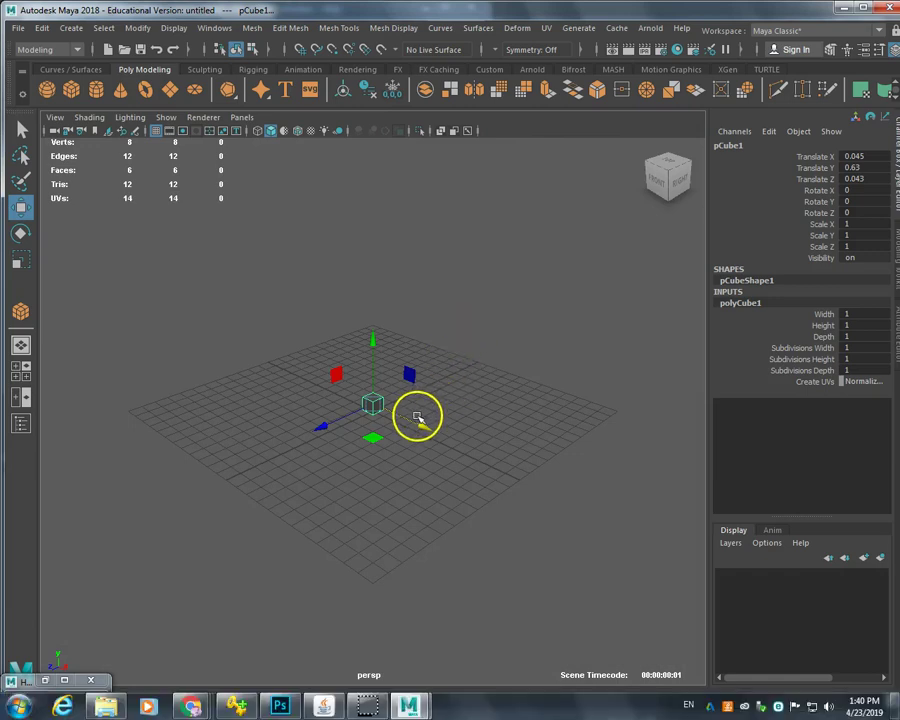
pyautogui.click(418, 420)
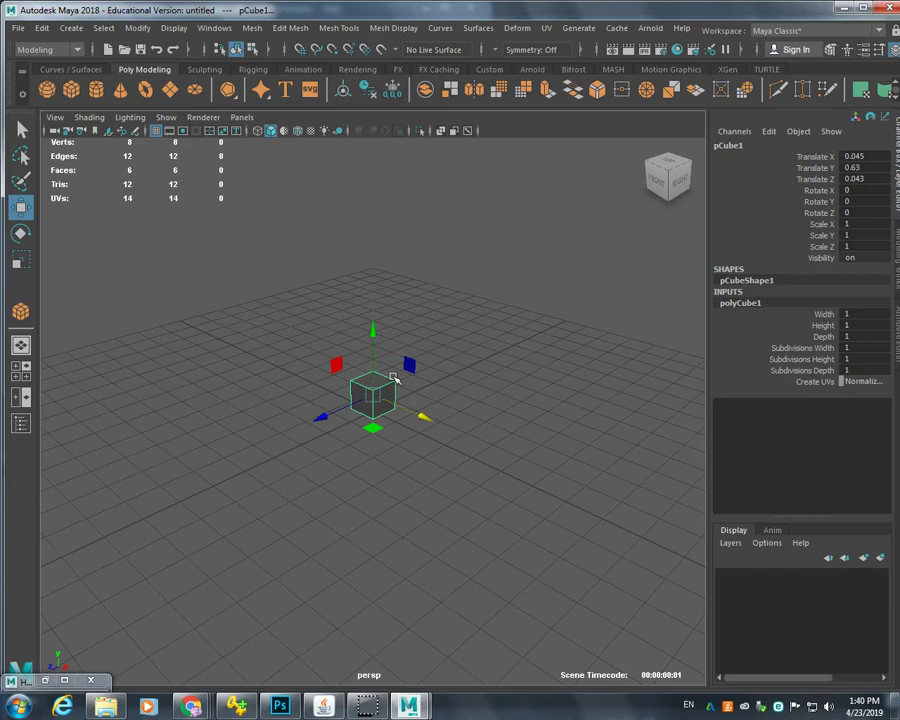
pyautogui.click(393, 405)
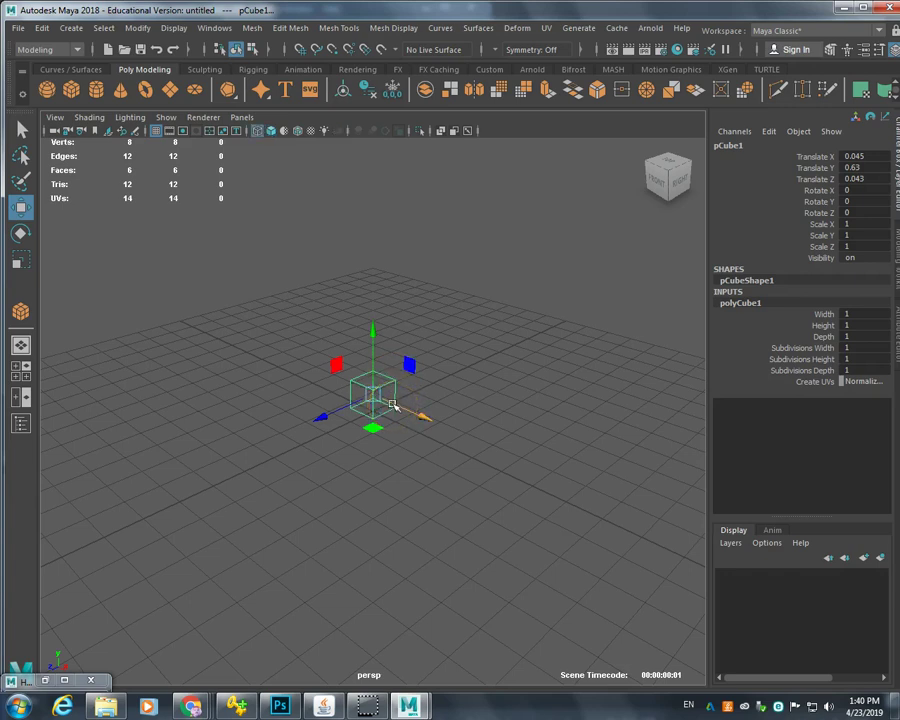
pyautogui.press('3')
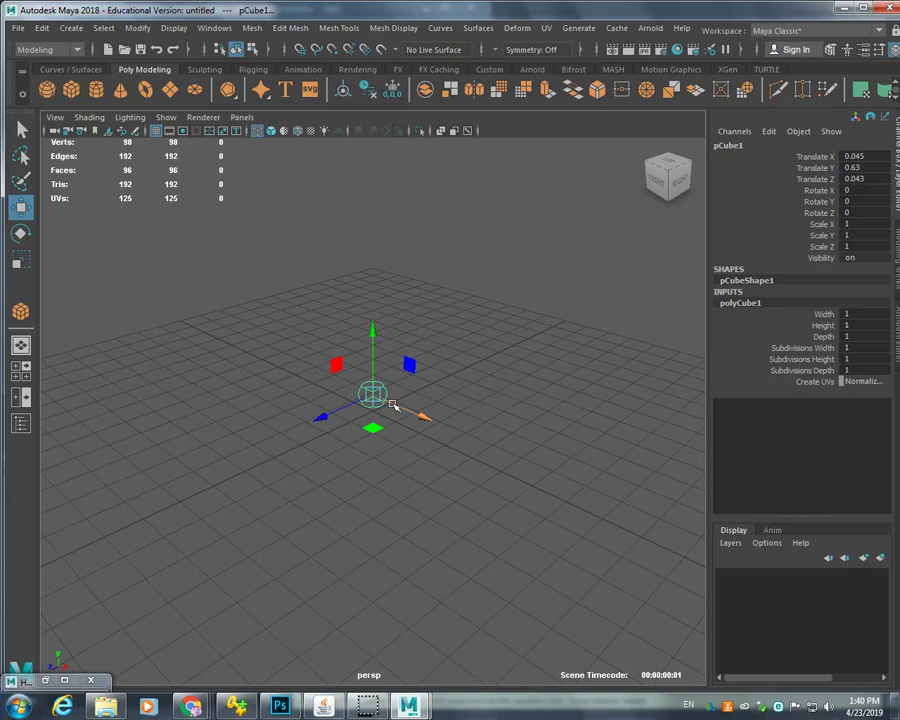
pyautogui.press('1')
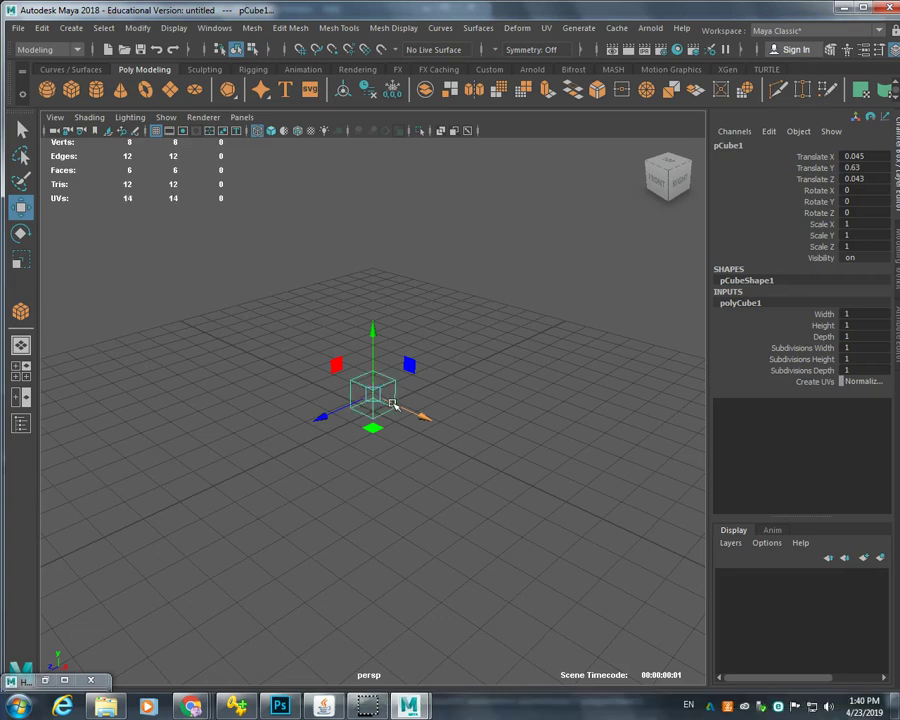
pyautogui.press('3')
pyautogui.press('1')
pyautogui.press('5')
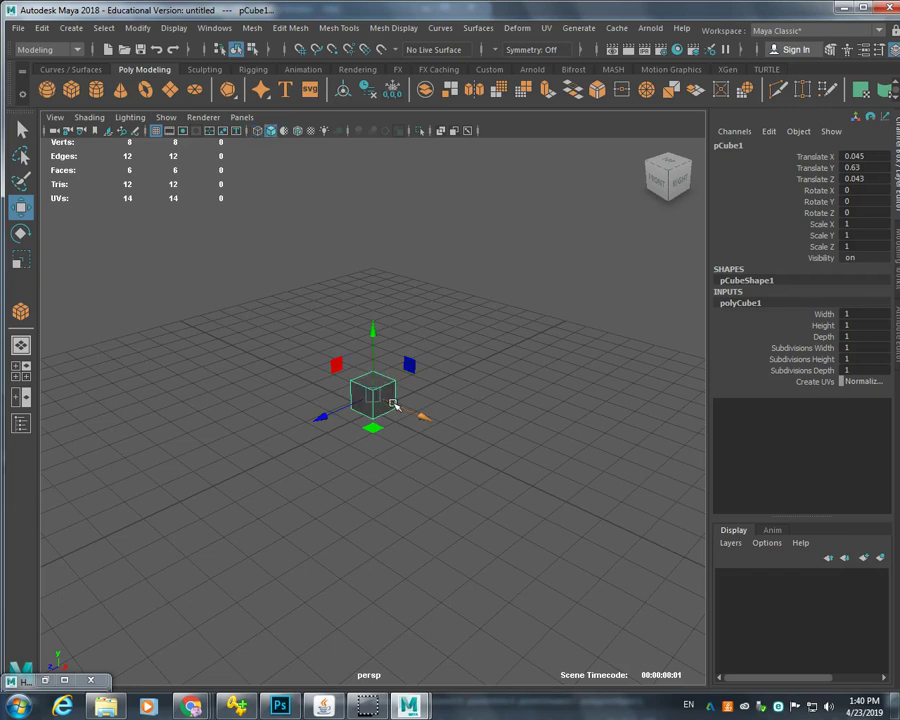
# Scale the cube along Z to about 3.08 to form an elongated box.
pyautogui.moveTo(395, 418)
pyautogui.mouseDown()
pyautogui.moveTo(400, 428)
pyautogui.moveTo(382, 392)
pyautogui.moveTo(386, 420)
pyautogui.moveTo(464, 391)
pyautogui.moveTo(412, 392)
pyautogui.moveTo(392, 414)
pyautogui.moveTo(380, 396)
pyautogui.moveTo(392, 412)
pyautogui.moveTo(372, 410)
pyautogui.moveTo(372, 394)
pyautogui.mouseUp()
pyautogui.press('r')
pyautogui.moveTo(325, 416); pyautogui.dragTo(207, 486)
pyautogui.moveTo(404, 424); pyautogui.dragTo(371, 339)
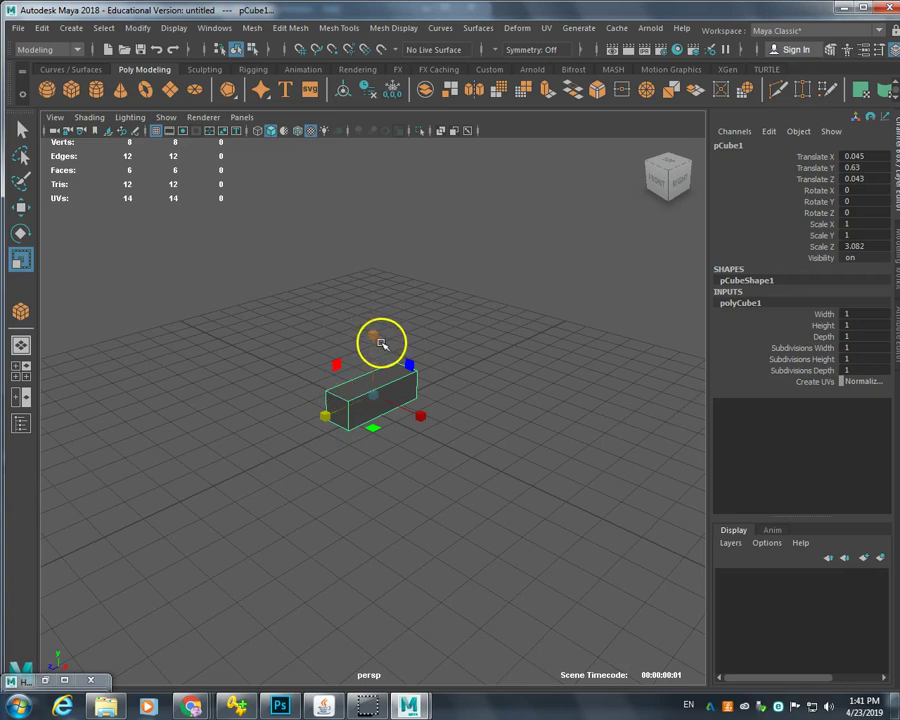
pyautogui.press('w')
pyautogui.press('e')
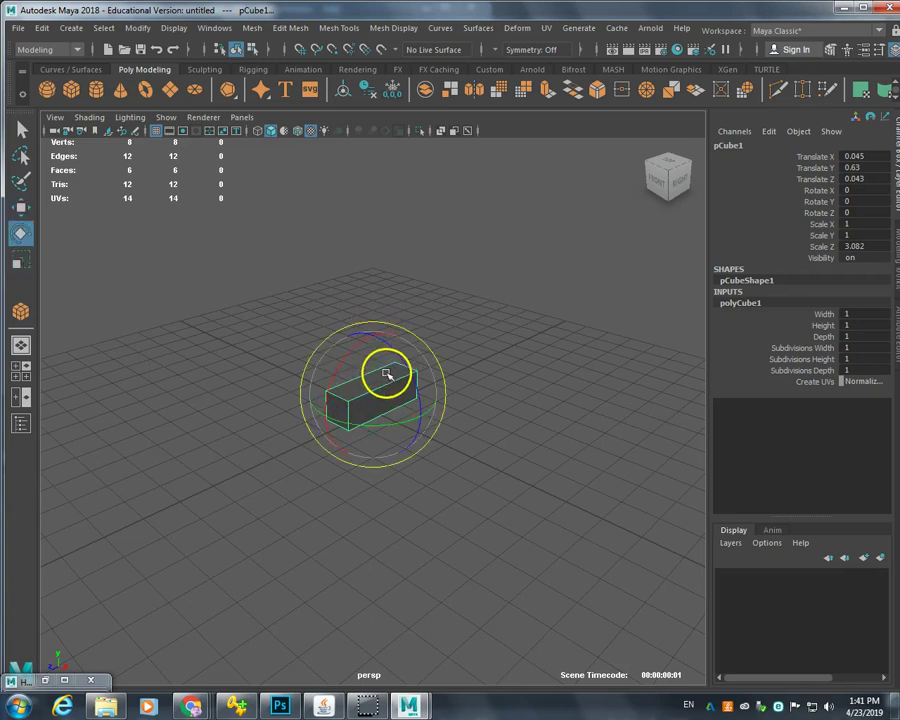
pyautogui.press('r')
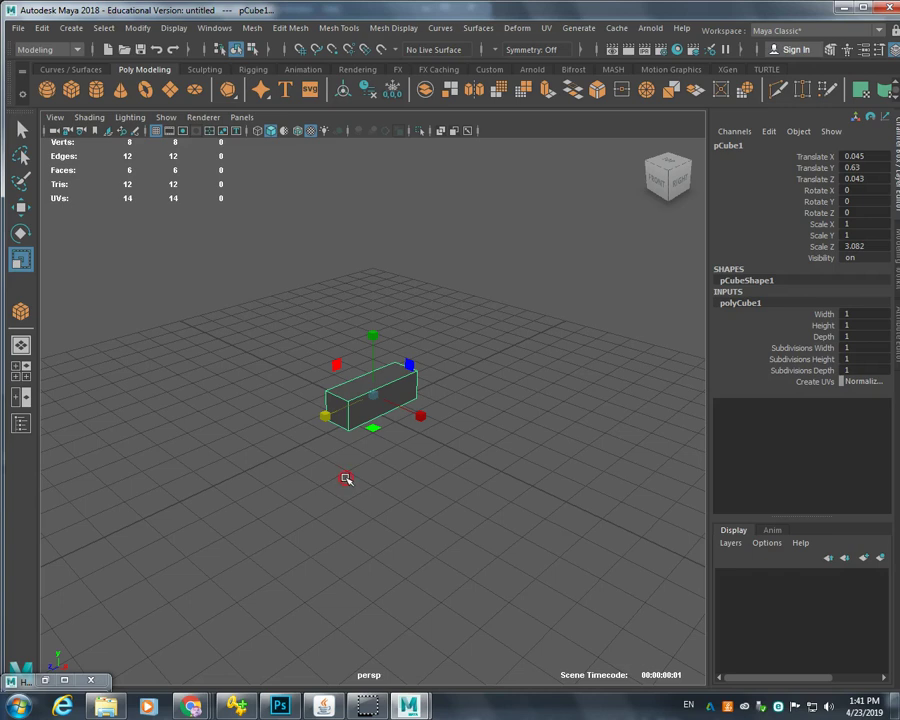
pyautogui.moveTo(345, 479); pyautogui.dragTo(352, 337, button='right')
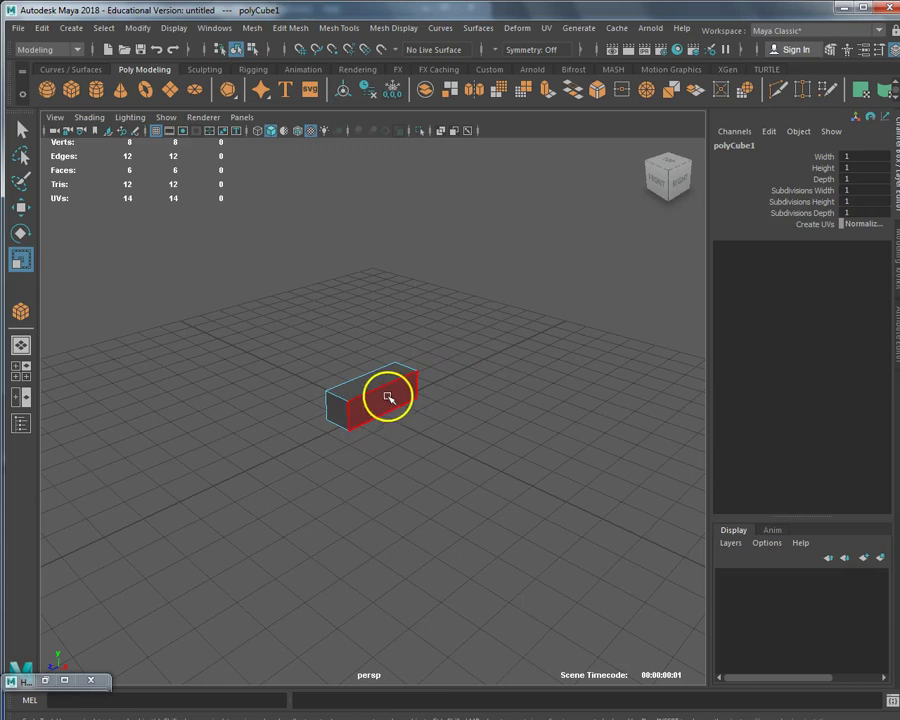
pyautogui.moveTo(470, 308); pyautogui.dragTo(537, 280, button='right')
pyautogui.click(418, 362)
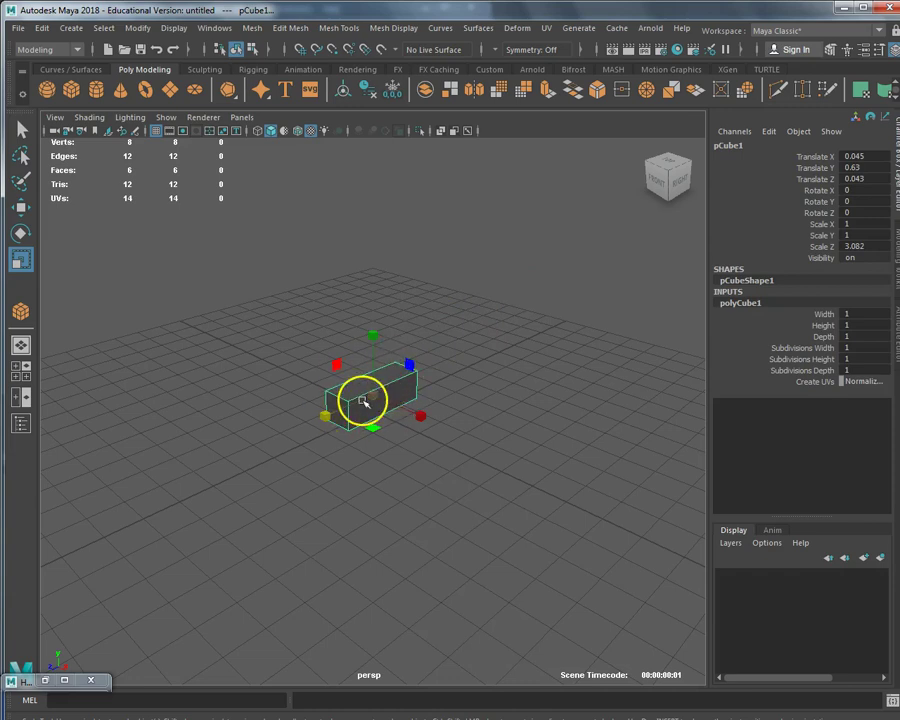
# Select the two opposite long side faces of the box in face mode.
pyautogui.moveTo(402, 388); pyautogui.dragTo(402, 345, button='right')
pyautogui.moveTo(398, 374); pyautogui.dragTo(401, 399)
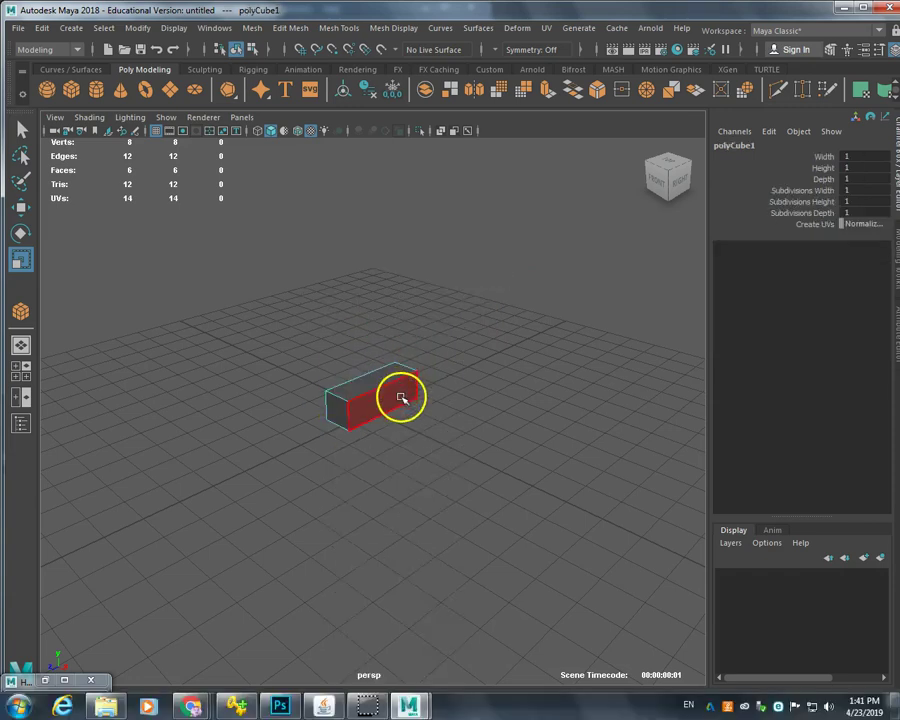
pyautogui.click(401, 398)
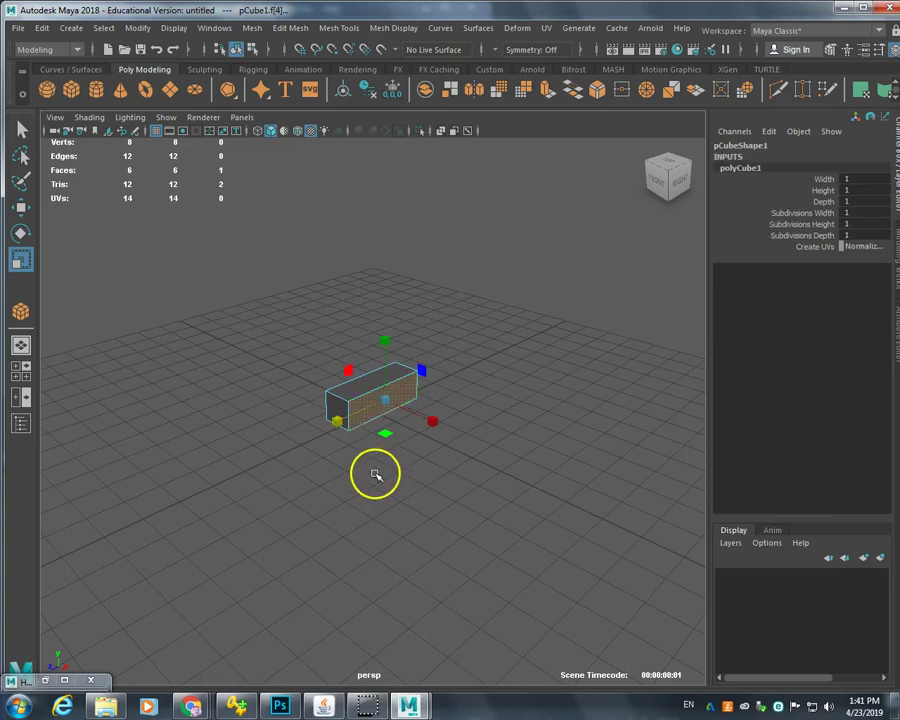
pyautogui.keyDown('alt'); pyautogui.moveTo(340, 484); pyautogui.dragTo(375, 420); pyautogui.keyUp('alt')
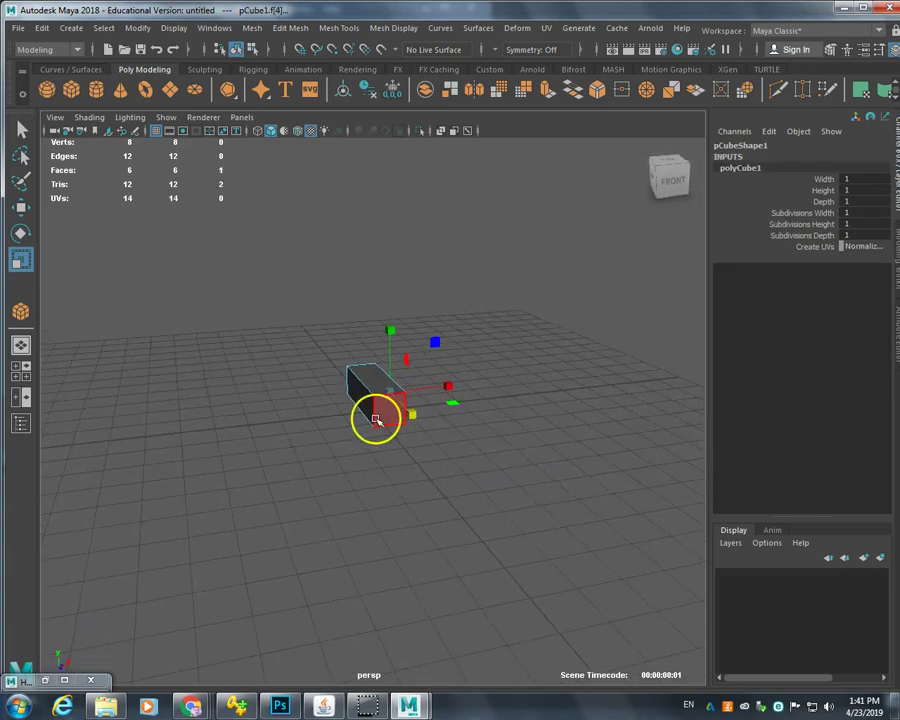
pyautogui.keyDown('shift'); pyautogui.click(362, 407); pyautogui.keyUp('shift')
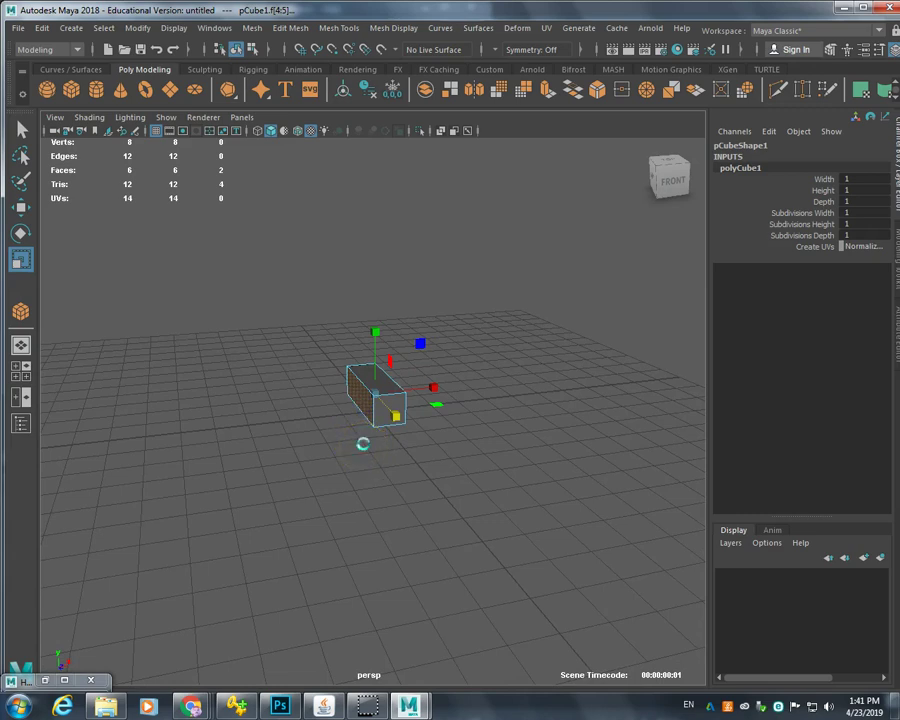
# Extrude both selected side faces outward by about 0.859.
pyautogui.hotkey('ctrl', 'e')
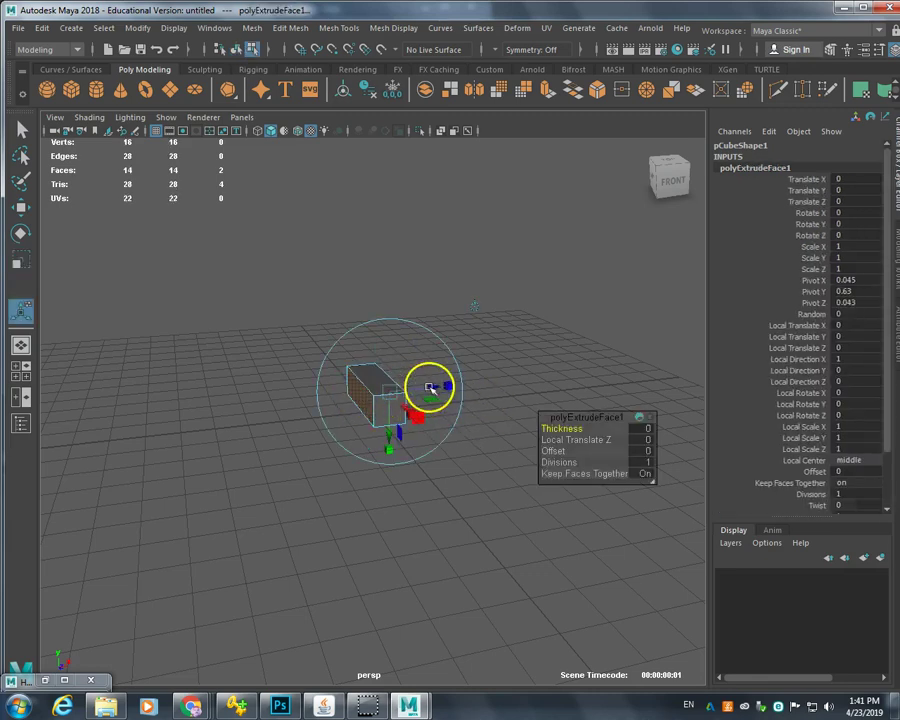
pyautogui.moveTo(435, 388); pyautogui.dragTo(456, 383)
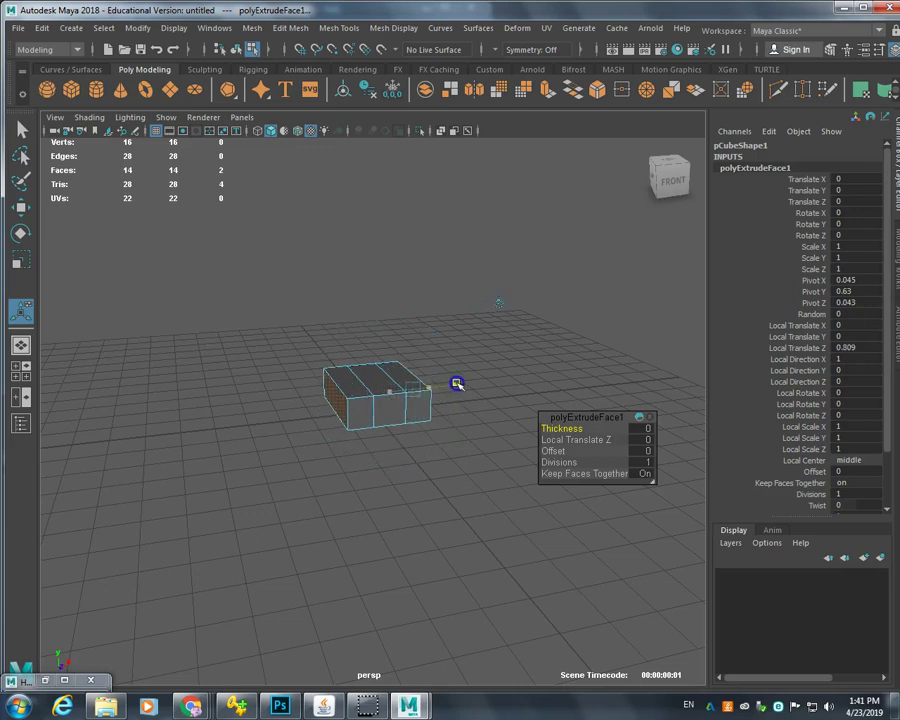
pyautogui.click(456, 383)
pyautogui.moveTo(368, 412); pyautogui.dragTo(370, 413)
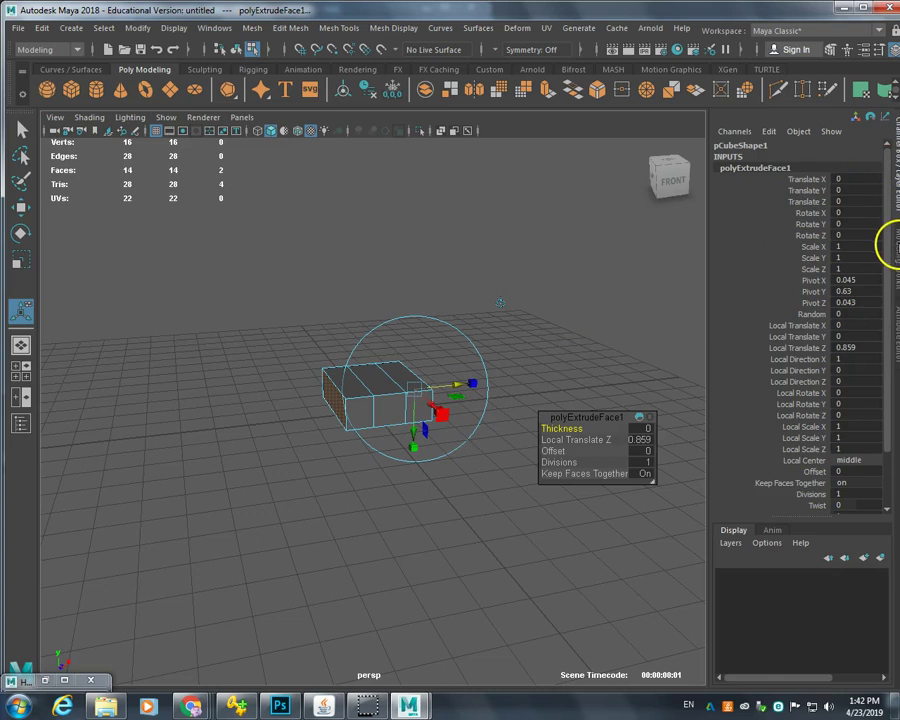
# Show the Modeling Toolkit and extrude both side faces again, scaled smaller in height, undoing their outward pull of about 0.345.
pyautogui.click(885, 243)
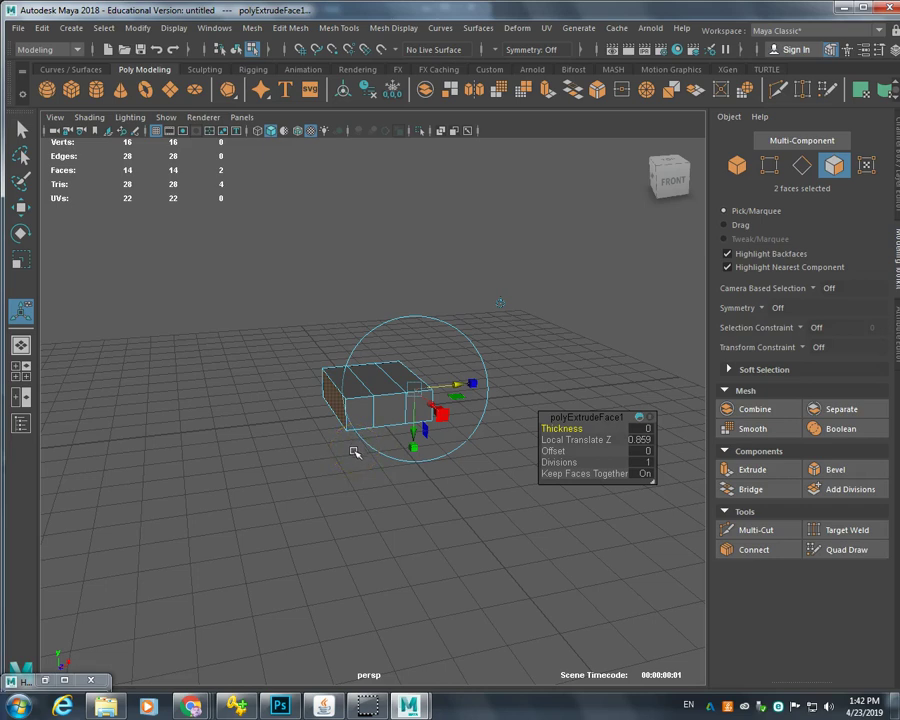
pyautogui.hotkey('ctrl', 'e')
pyautogui.moveTo(354, 452); pyautogui.dragTo(309, 518)
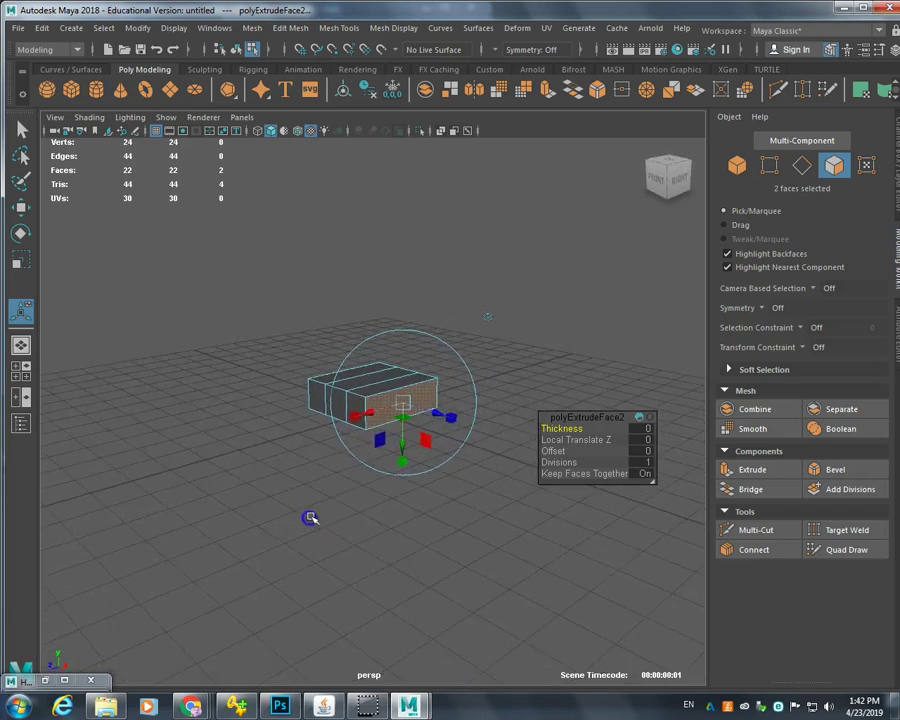
pyautogui.moveTo(392, 460)
pyautogui.mouseDown()
pyautogui.moveTo(406, 470)
pyautogui.moveTo(359, 423)
pyautogui.moveTo(372, 416)
pyautogui.moveTo(309, 434)
pyautogui.moveTo(365, 432)
pyautogui.moveTo(404, 465)
pyautogui.moveTo(406, 434)
pyautogui.moveTo(394, 480)
pyautogui.moveTo(416, 466)
pyautogui.moveTo(440, 422)
pyautogui.moveTo(402, 406)
pyautogui.moveTo(446, 416)
pyautogui.moveTo(441, 430)
pyautogui.mouseUp()
pyautogui.click(404, 465)
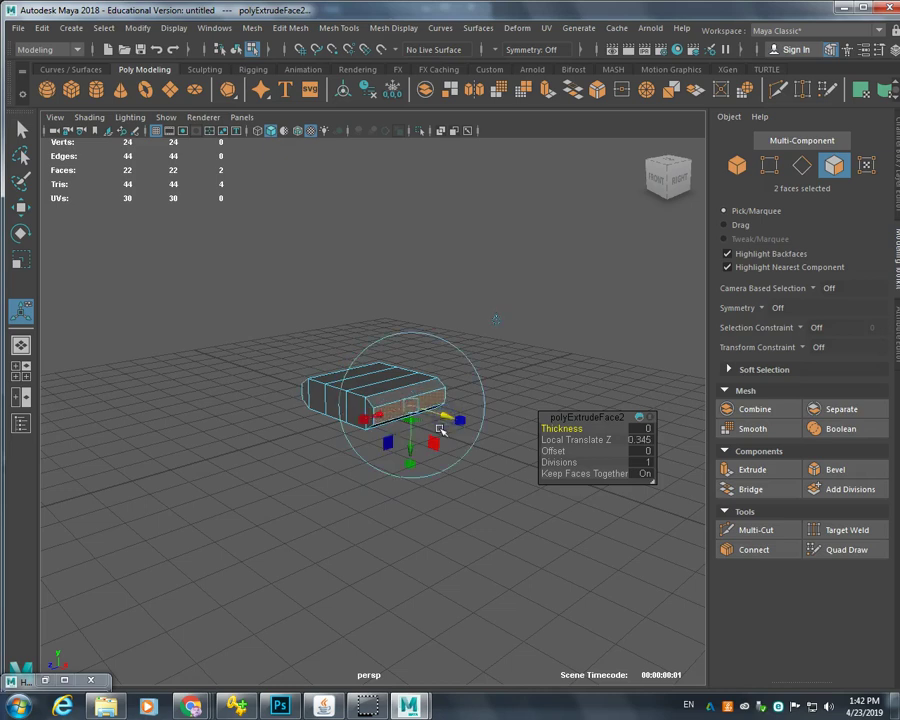
pyautogui.hotkey('ctrl', 'z')
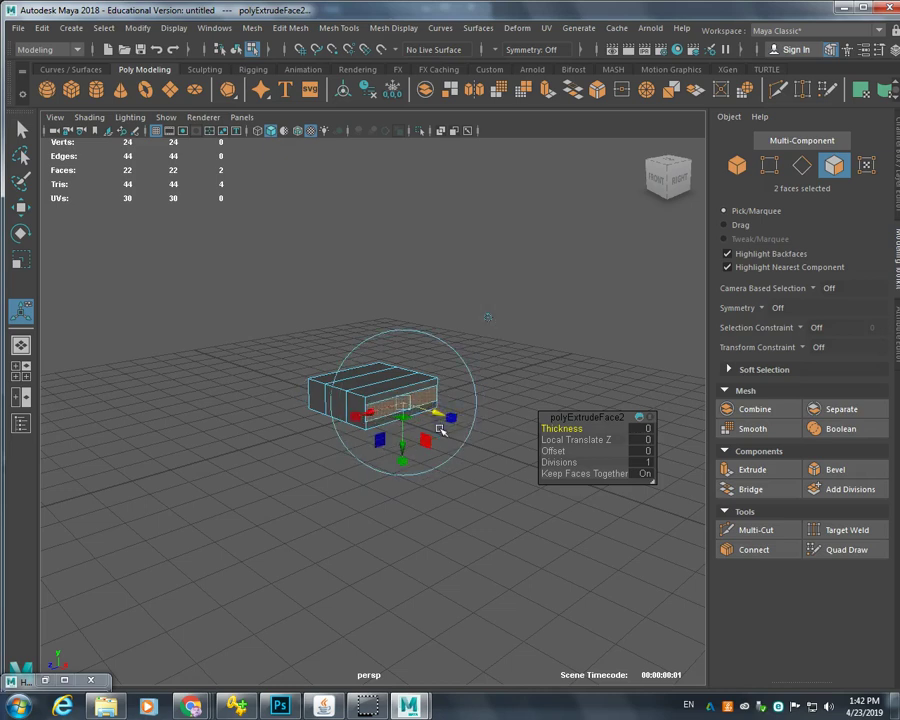
# Extrude both reduced side faces outward by about 1.145 and slide them lengthwise to slant the new sections.
pyautogui.hotkey('ctrl', 'e')
pyautogui.moveTo(428, 416); pyautogui.dragTo(458, 426)
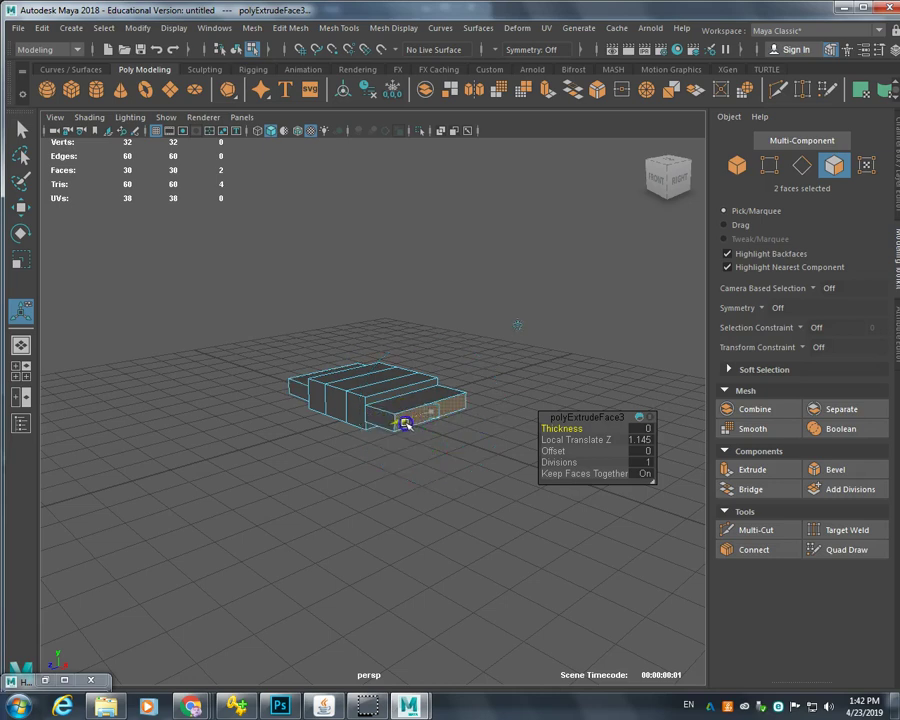
pyautogui.keyDown('alt'); pyautogui.moveTo(428, 414); pyautogui.dragTo(454, 406, button='middle'); pyautogui.keyUp('alt')
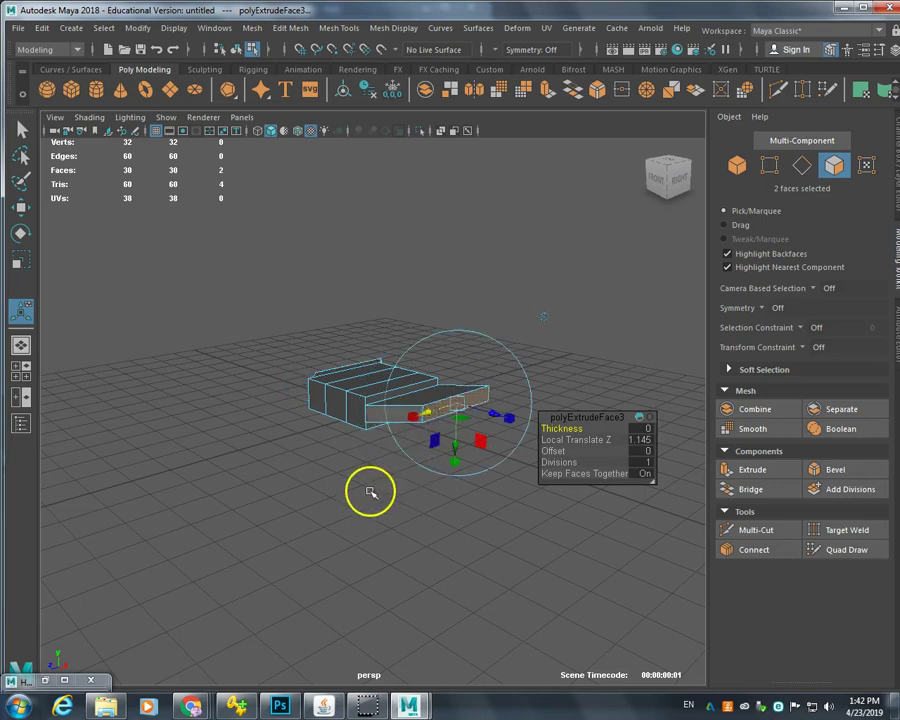
# Extrude the middle strip face on top of the box upward by about 0.857.
pyautogui.click(358, 381)
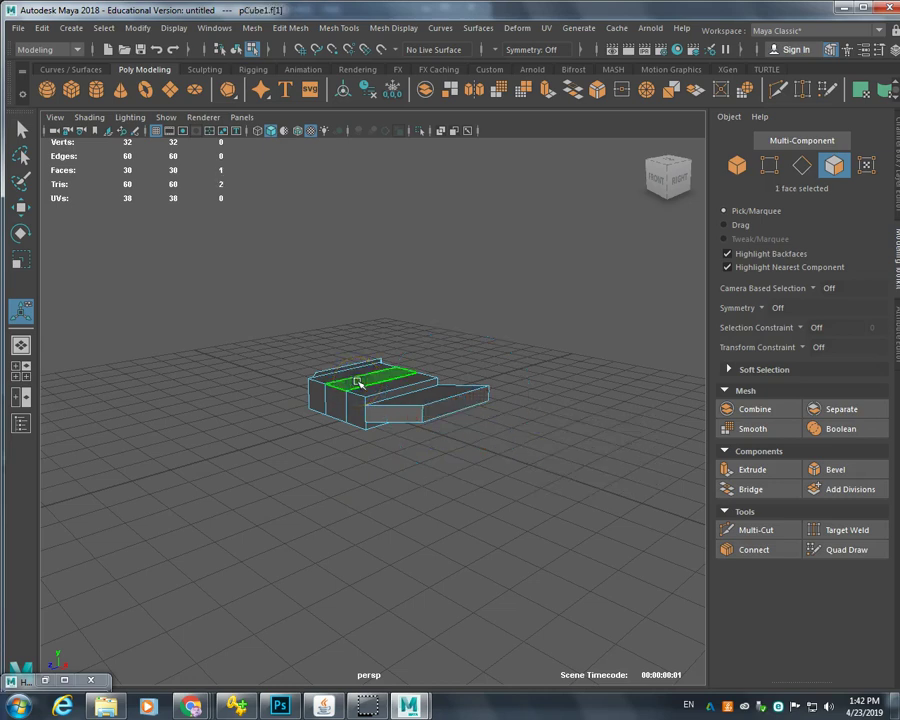
pyautogui.hotkey('ctrl', 'e')
pyautogui.moveTo(372, 344); pyautogui.dragTo(377, 313)
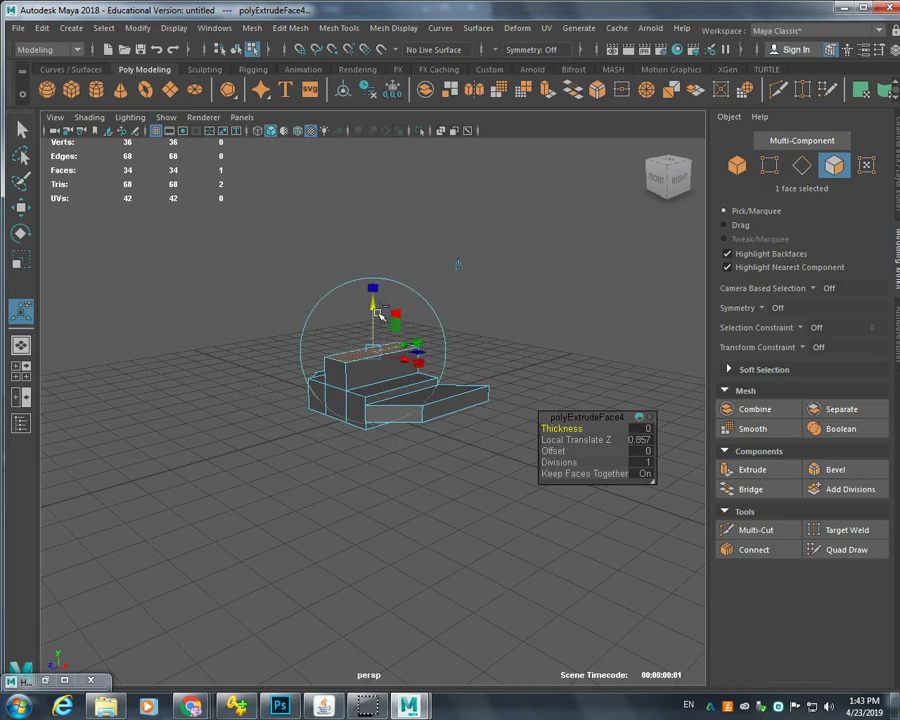
# Undo the upward pull of the extruded middle top face and narrow that face to a slimmer strip across its width.
pyautogui.scroll(3, 342, 452)
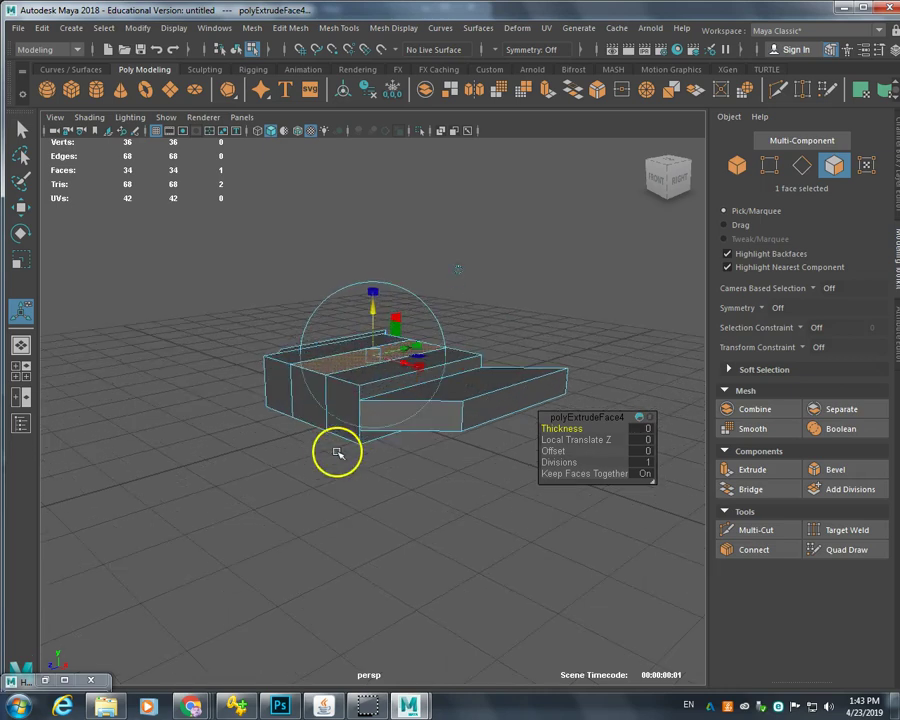
pyautogui.keyDown('alt'); pyautogui.moveTo(335, 463); pyautogui.dragTo(335, 482); pyautogui.keyUp('alt')
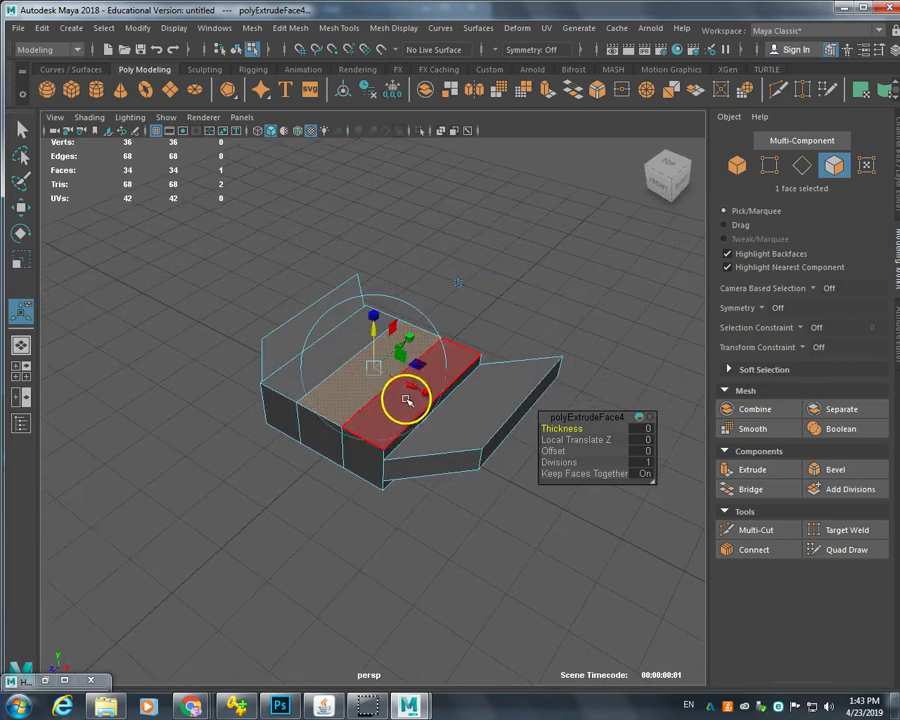
pyautogui.moveTo(428, 392); pyautogui.dragTo(422, 393)
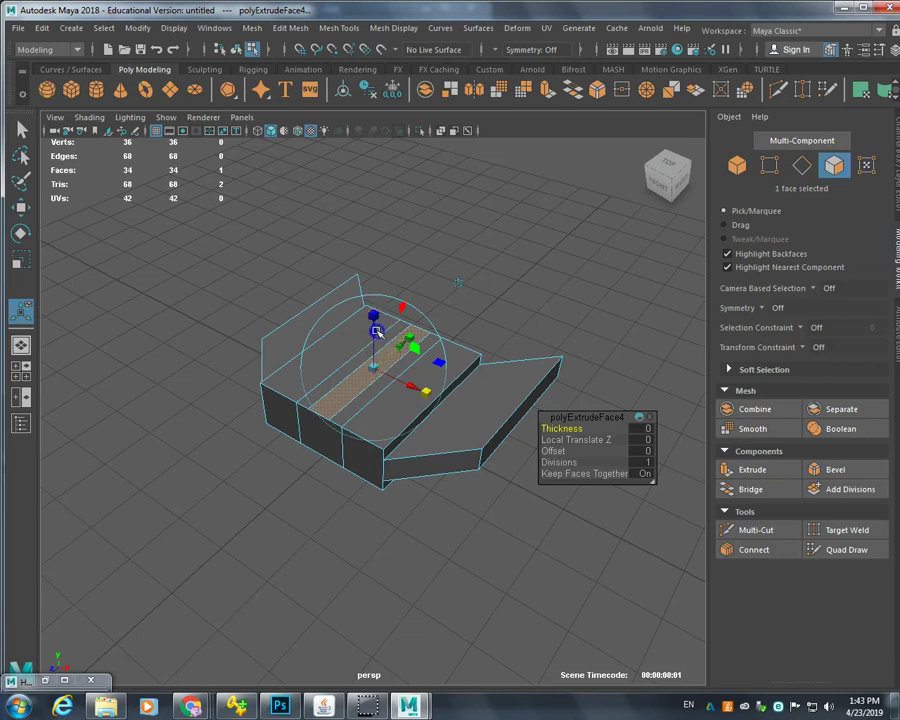
# Extrude the narrowed top strip upward by about 0.865 and slide its upper face rearward to form a slanted tail fin.
pyautogui.moveTo(377, 332); pyautogui.dragTo(378, 297)
pyautogui.hotkey('ctrl', 'z')
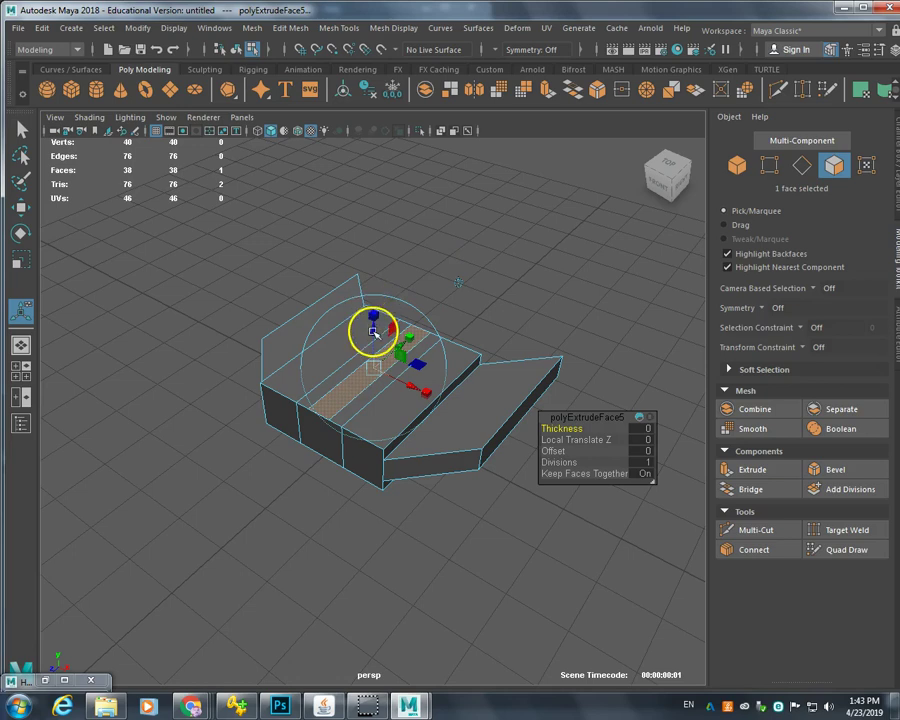
pyautogui.moveTo(373, 332); pyautogui.dragTo(377, 305)
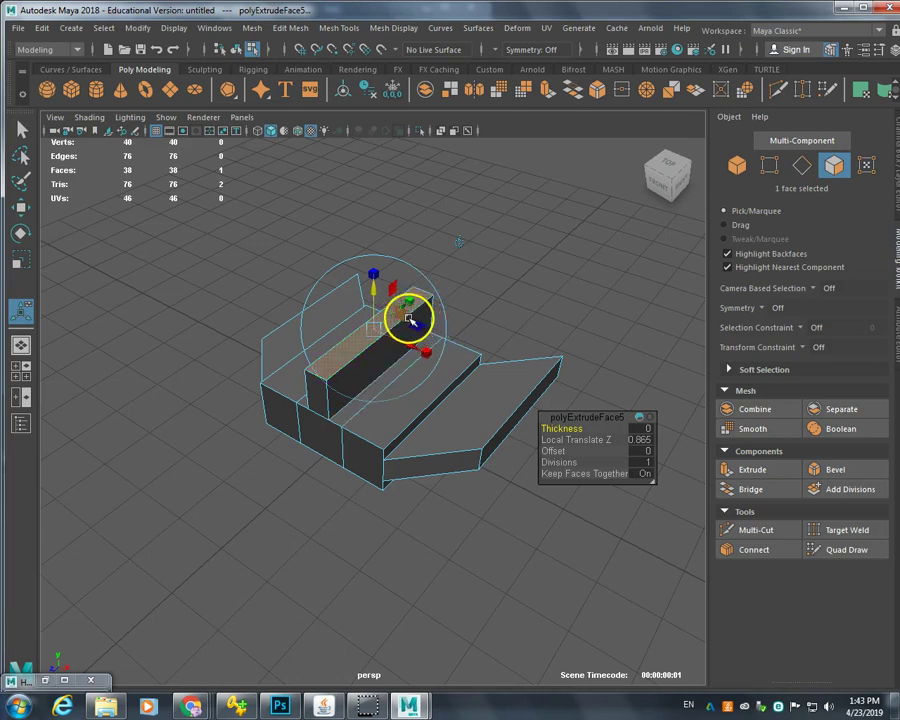
pyautogui.keyDown('alt'); pyautogui.moveTo(404, 380); pyautogui.dragTo(354, 420); pyautogui.keyUp('alt')
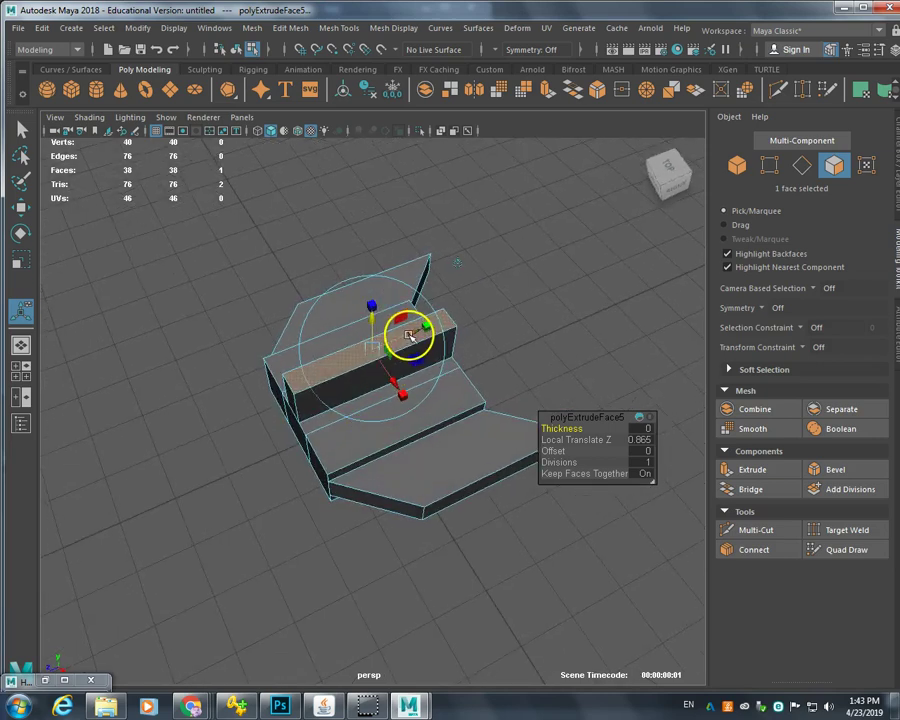
pyautogui.moveTo(413, 333); pyautogui.dragTo(450, 318)
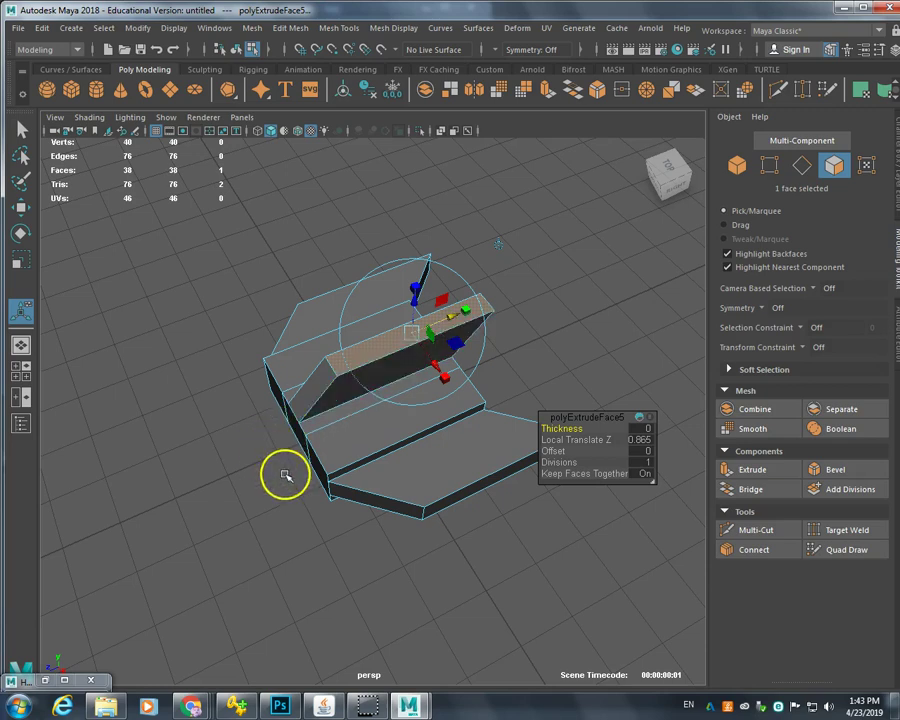
# Extrude the middle front face forward by about 1.043, then reduce its height and lower it to form a sloping nose.
pyautogui.keyDown('alt'); pyautogui.moveTo(299, 492); pyautogui.dragTo(351, 449); pyautogui.keyUp('alt')
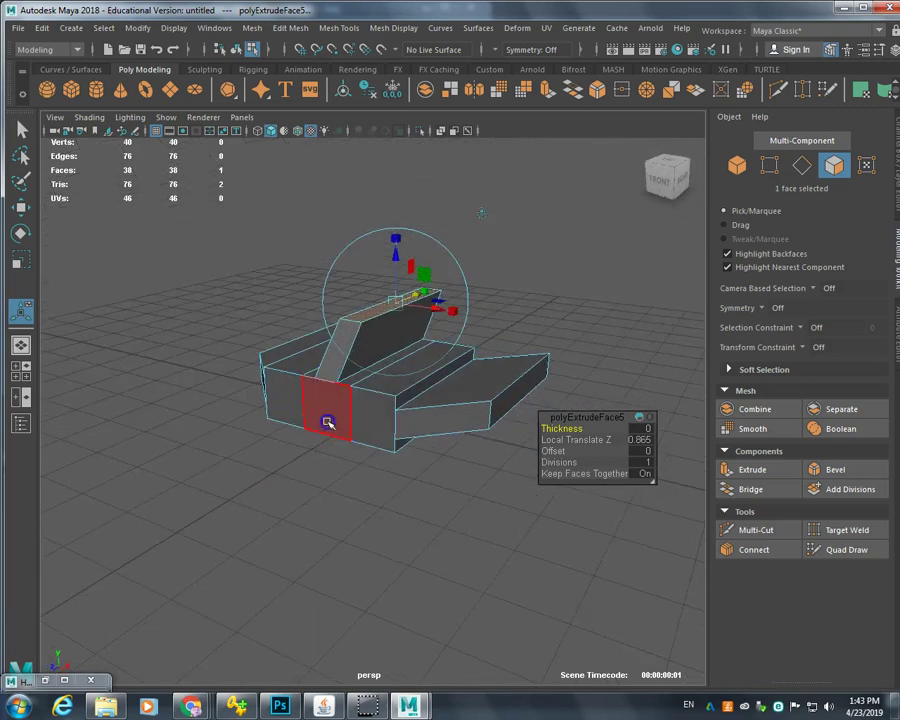
pyautogui.click(325, 418)
pyautogui.hotkey('ctrl', 'e')
pyautogui.click(316, 424)
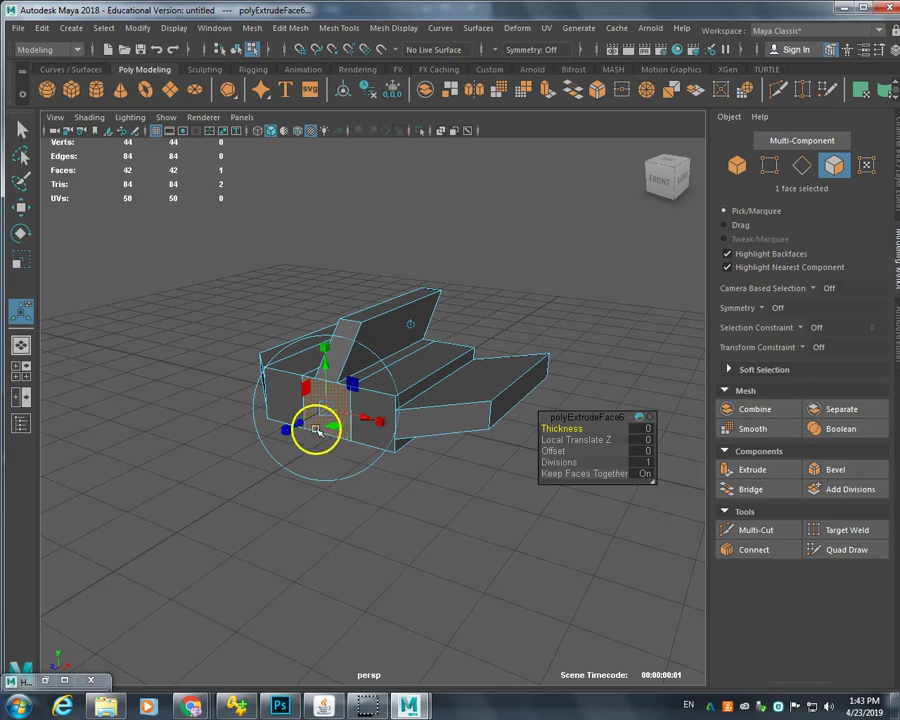
pyautogui.click(284, 432)
pyautogui.moveTo(284, 432); pyautogui.dragTo(263, 436)
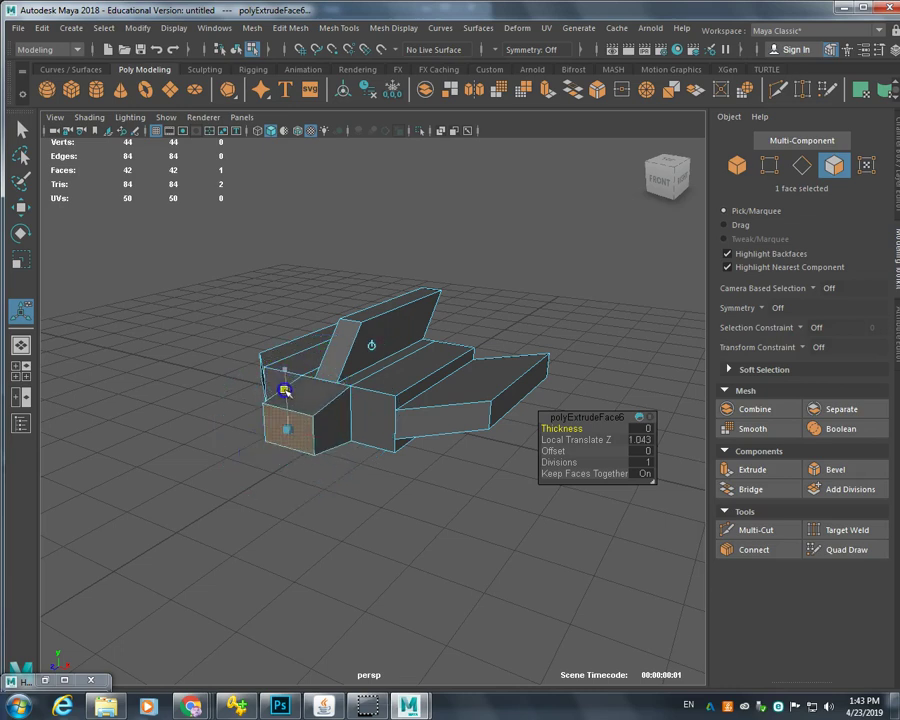
pyautogui.click(282, 403)
pyautogui.moveTo(286, 398); pyautogui.dragTo(285, 408)
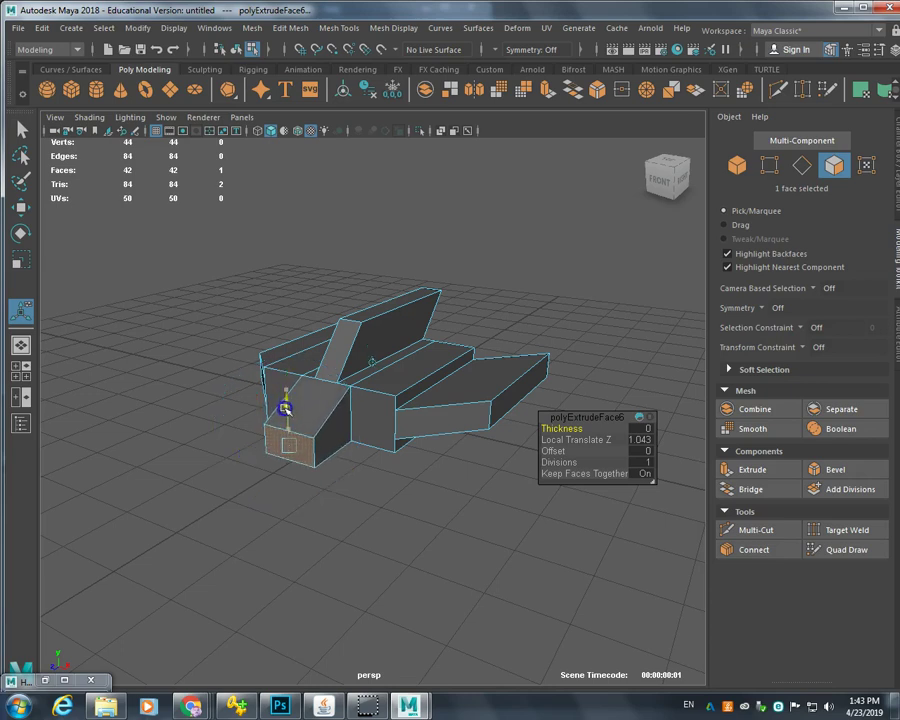
pyautogui.click(362, 561)
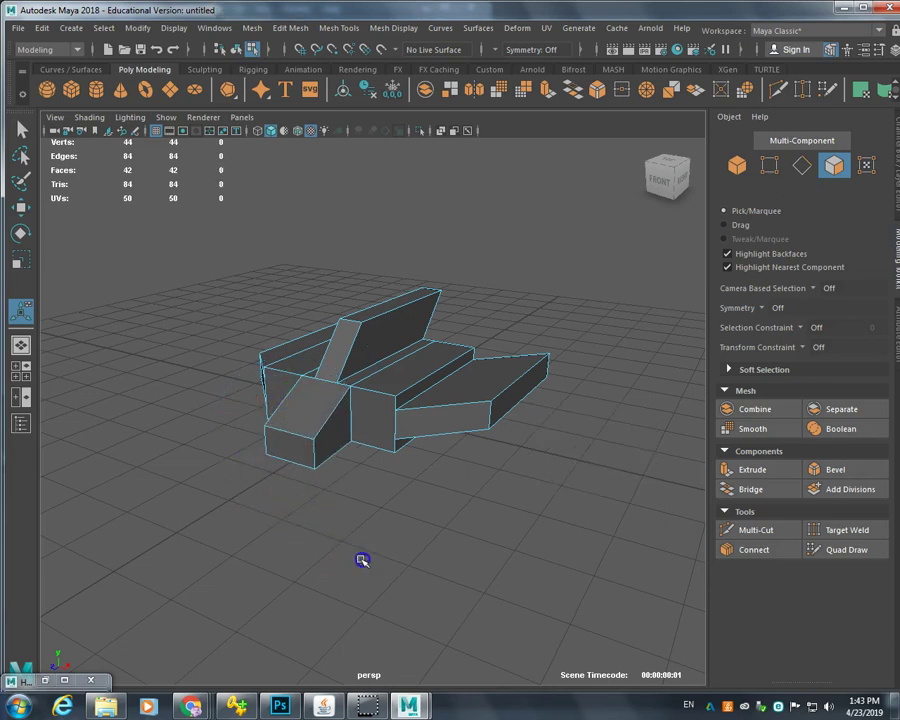
# Extrude the two front faces on either side of the nose and scale them down slightly to leave a thin rim.
pyautogui.keyDown('alt'); pyautogui.moveTo(326, 541); pyautogui.dragTo(357, 530); pyautogui.keyUp('alt')
pyautogui.click(396, 431)
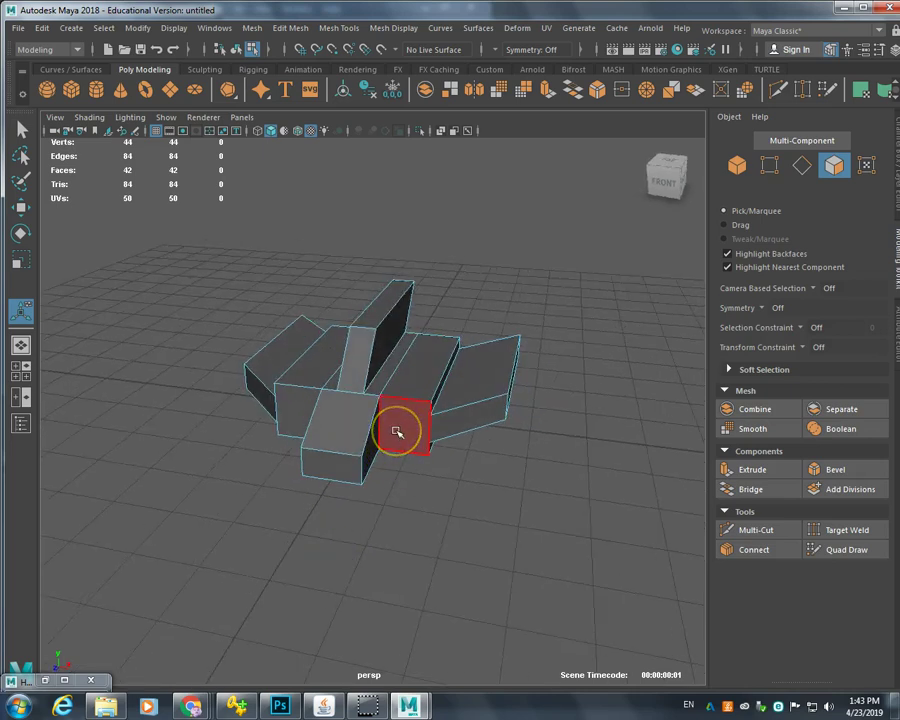
pyautogui.click(398, 431)
pyautogui.keyDown('shift'); pyautogui.click(287, 414); pyautogui.keyUp('shift')
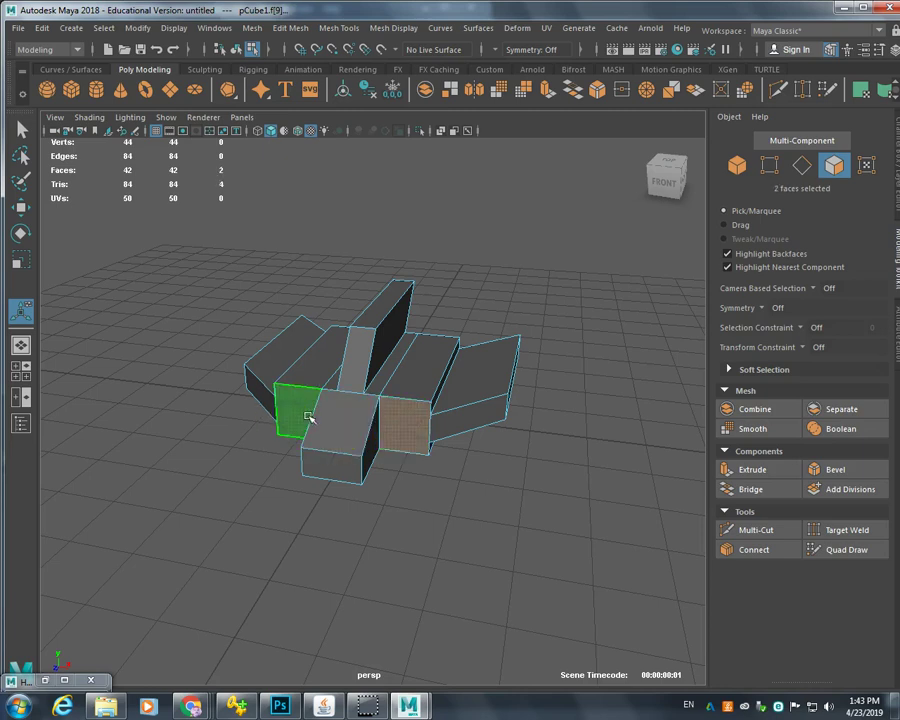
pyautogui.rightClick(450, 300)
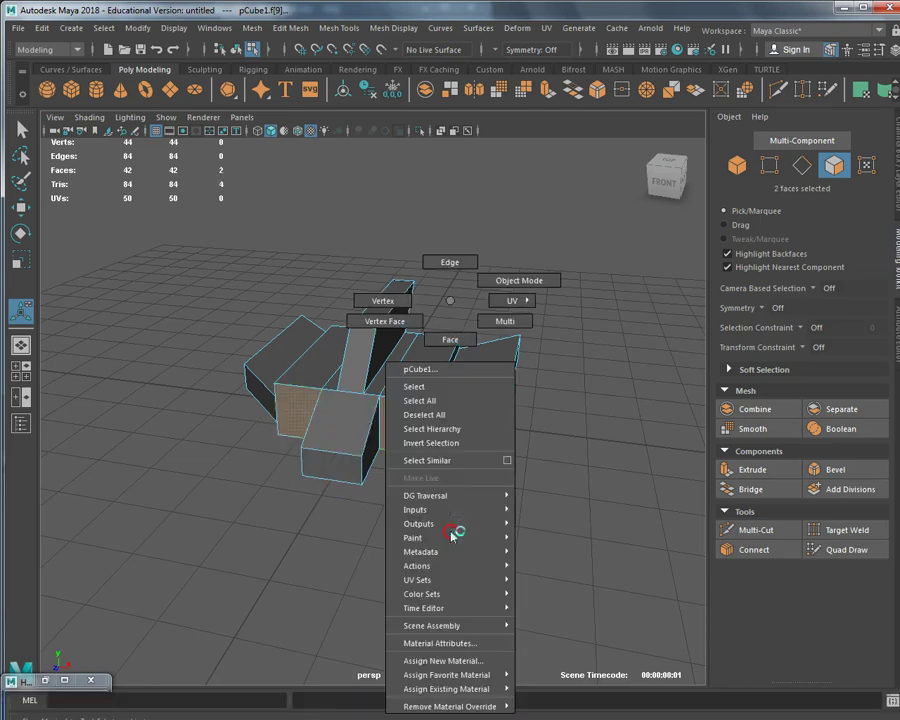
pyautogui.click(440, 342)
pyautogui.keyDown('shift'); pyautogui.click(403, 432); pyautogui.keyUp('shift')
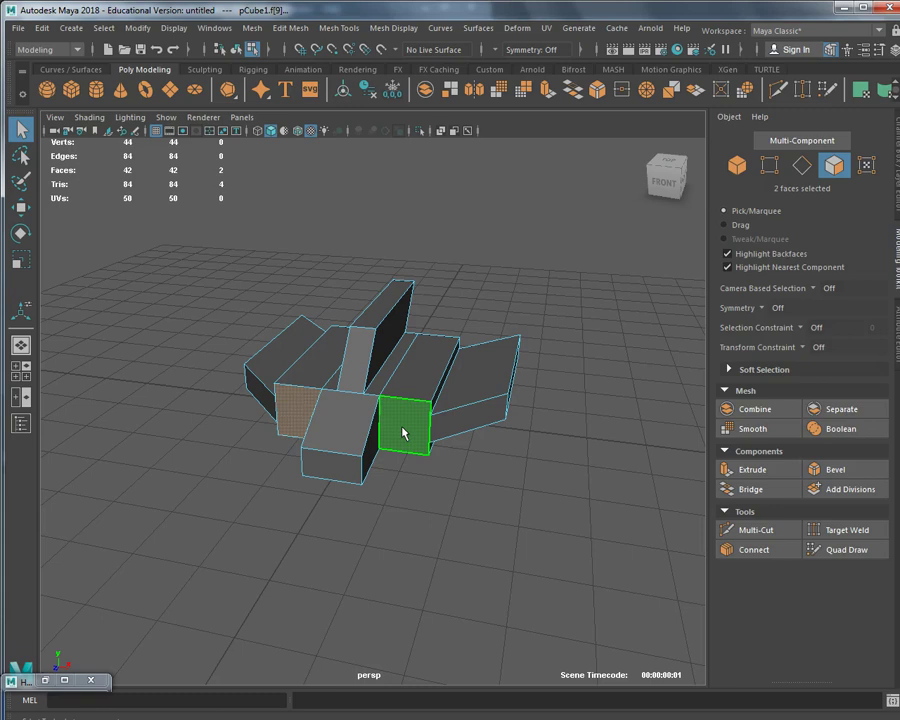
pyautogui.hotkey('ctrl', 'e')
pyautogui.moveTo(462, 428); pyautogui.dragTo(415, 480)
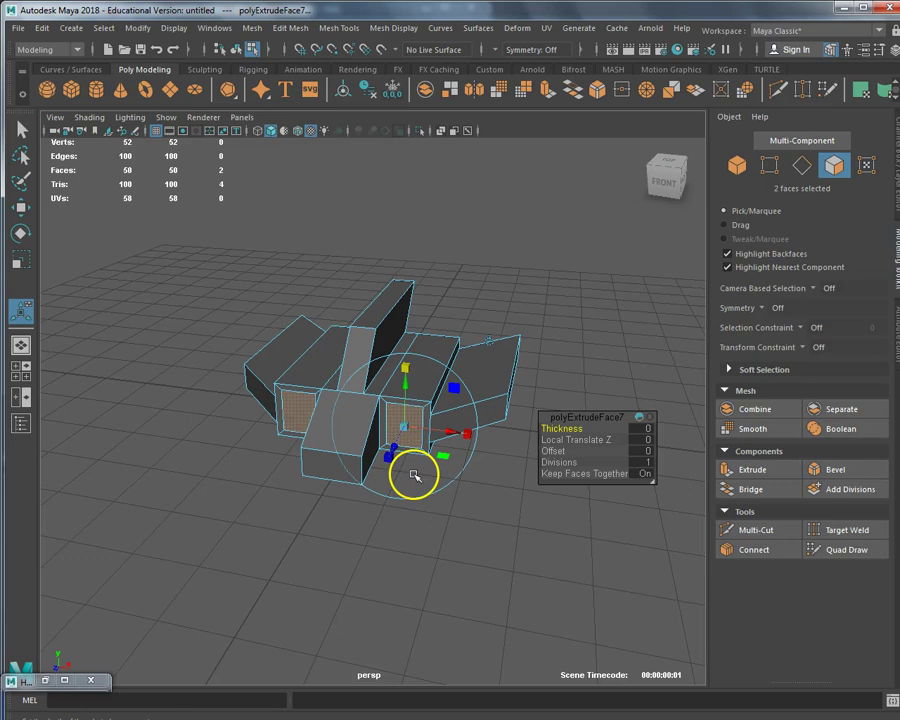
# Extrude both inset front faces inward by about 0.716 to hollow out the engine openings, and clear the selection.
pyautogui.hotkey('ctrl', 'e')
pyautogui.moveTo(398, 448)
pyautogui.mouseDown()
pyautogui.moveTo(411, 416)
pyautogui.moveTo(400, 470)
pyautogui.moveTo(408, 438)
pyautogui.moveTo(405, 460)
pyautogui.mouseUp()
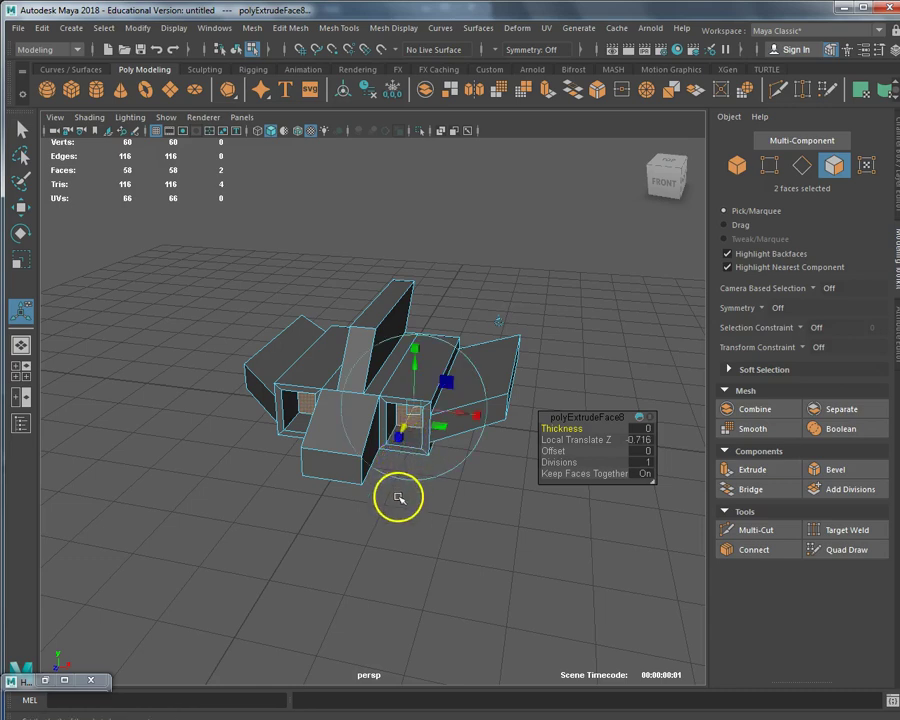
pyautogui.click(392, 539)
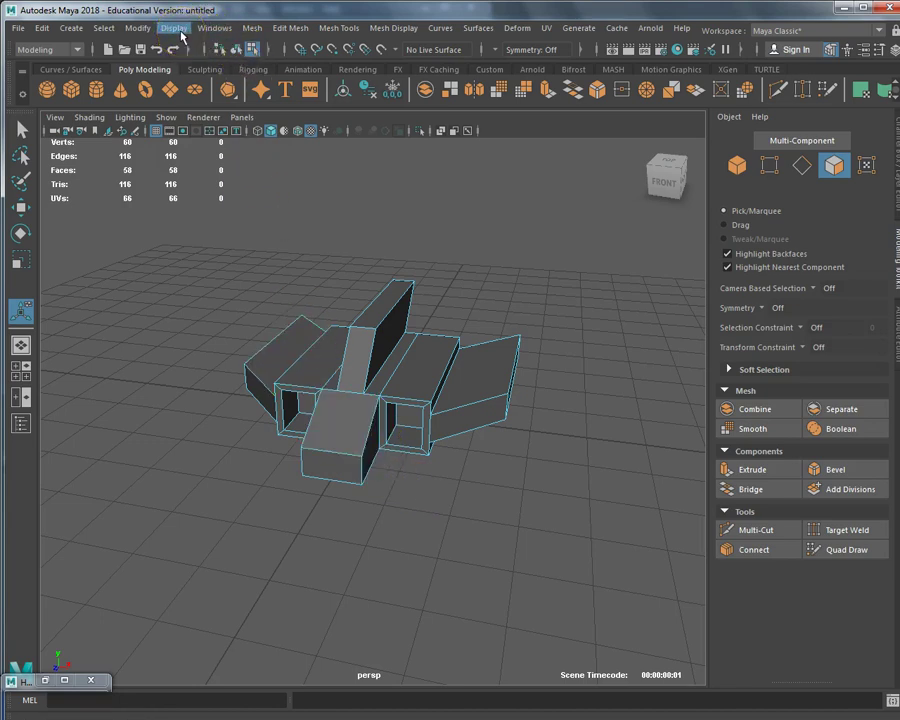
# Try smoothing the whole model with 1 division, inspect the rounded shape, and undo the smoothing.
pyautogui.click(250, 28)
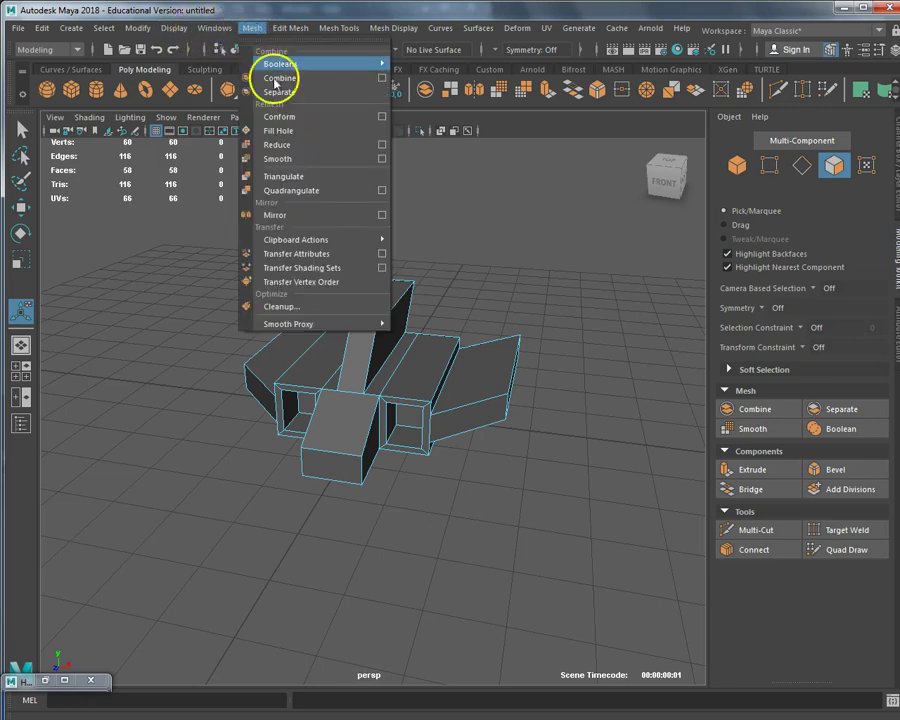
pyautogui.click(296, 160)
pyautogui.moveTo(321, 307); pyautogui.dragTo(700, 185, button='right')
pyautogui.click(250, 28)
pyautogui.click(278, 157)
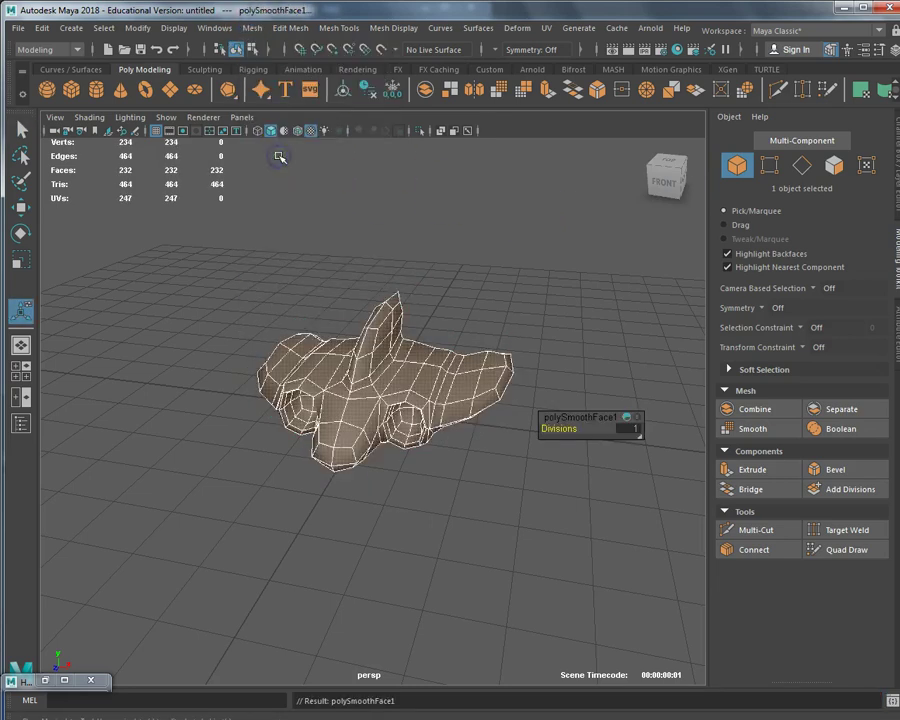
pyautogui.scroll(6, 240, 345)
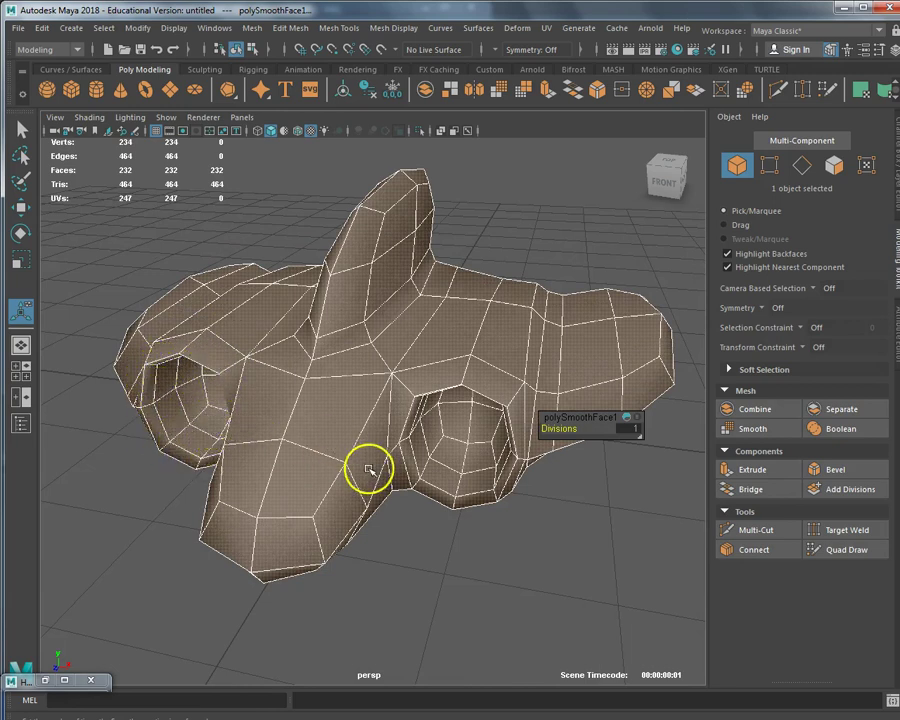
pyautogui.scroll(-2, 406, 478)
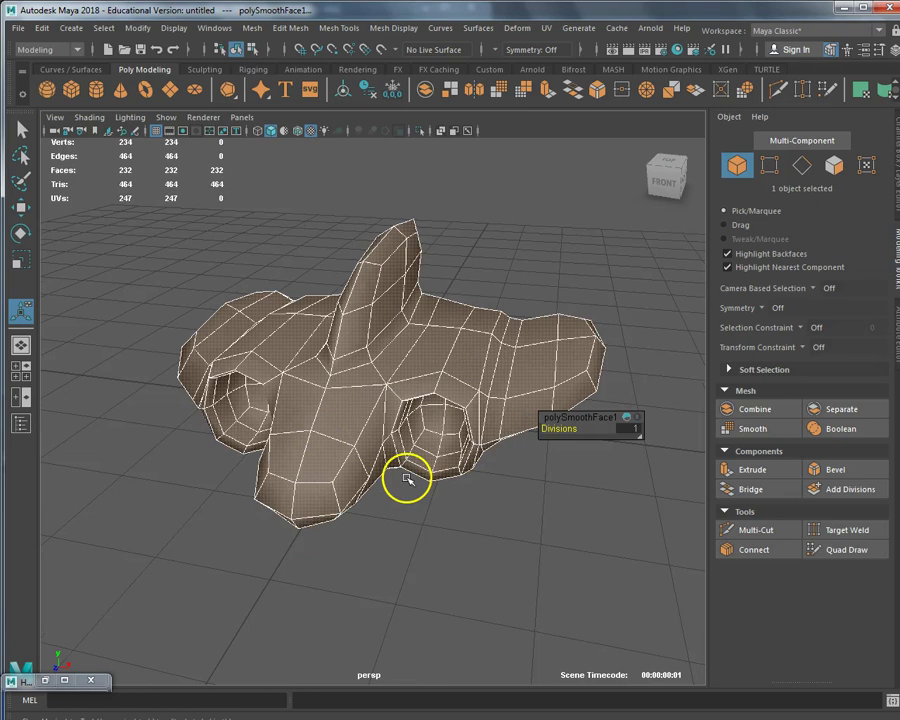
pyautogui.hotkey('ctrl', 'z')
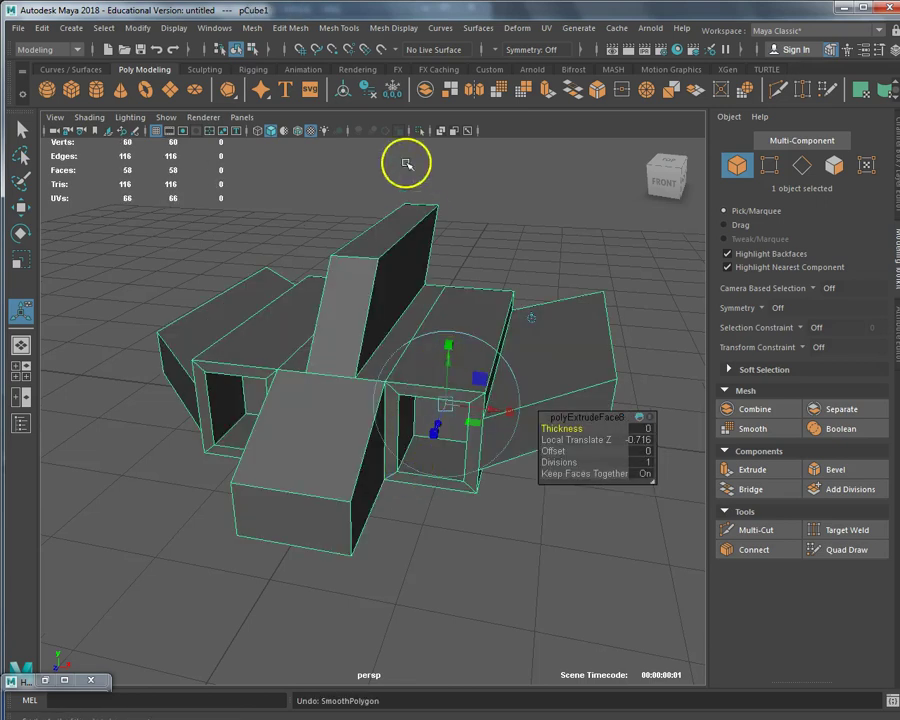
# Insert an edge loop inside the engine opening on the negative X side and move it toward the front rim to Z 1.41.
pyautogui.click(340, 32)
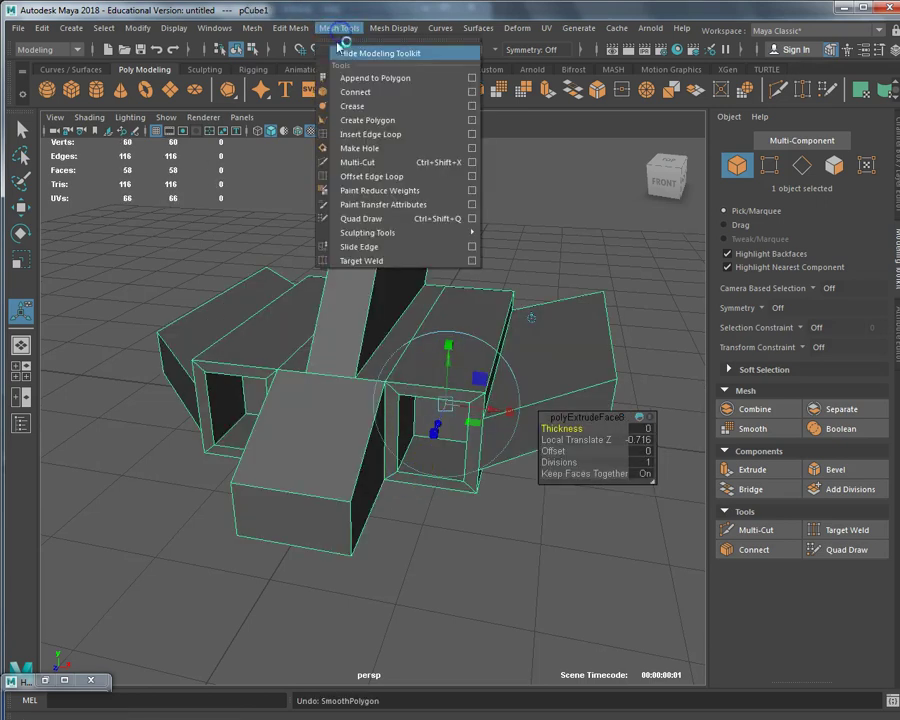
pyautogui.click(352, 133)
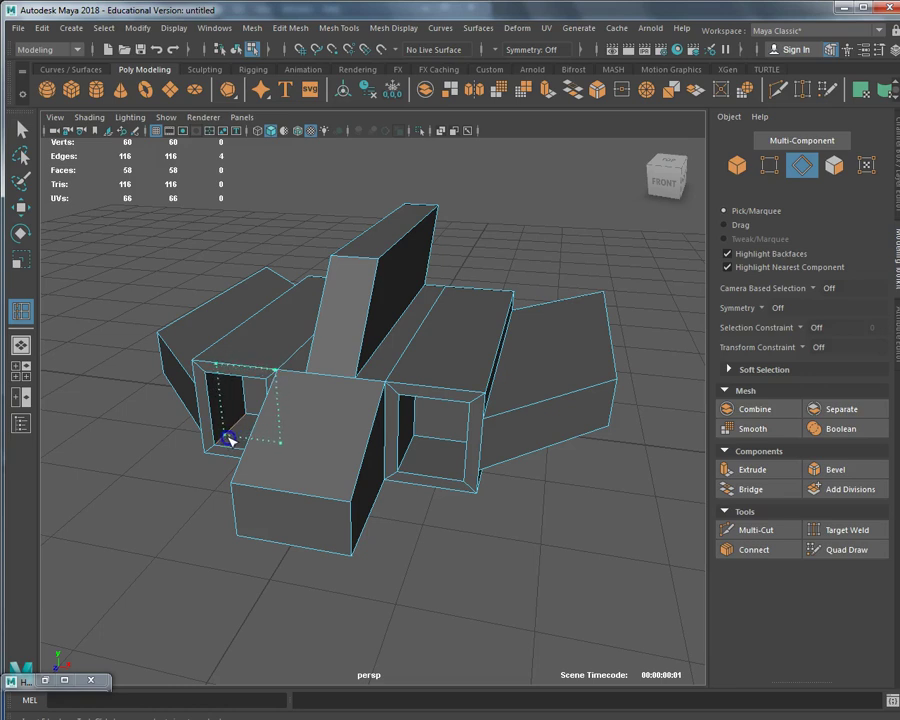
pyautogui.click(229, 441)
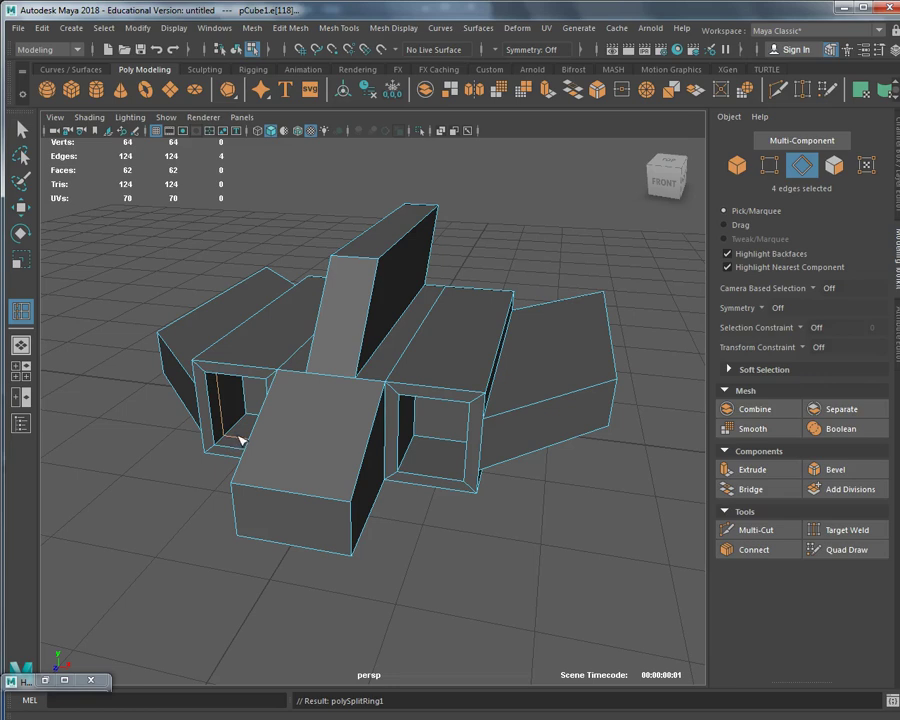
pyautogui.press('r')
pyautogui.moveTo(246, 396); pyautogui.dragTo(222, 433)
pyautogui.press('w')
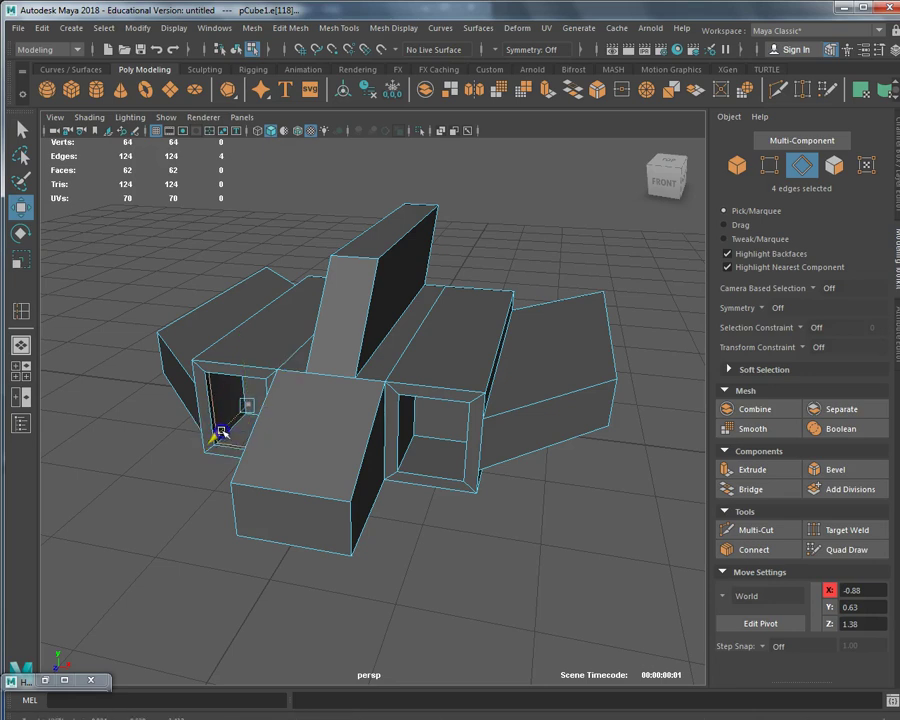
pyautogui.moveTo(222, 430)
pyautogui.mouseDown(button='middle')
pyautogui.moveTo(426, 462)
pyautogui.moveTo(446, 278)
pyautogui.mouseUp(button='middle')
# Insert an edge loop inside the engine opening on the positive X side and move it toward the front rim to Z 1.44.
pyautogui.click(347, 29)
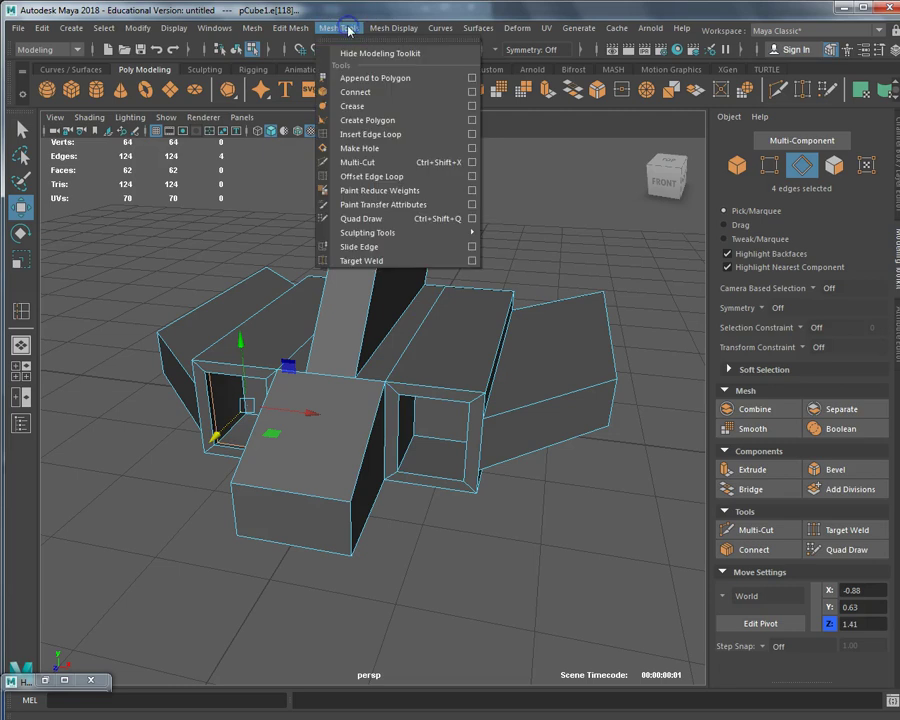
pyautogui.click(355, 133)
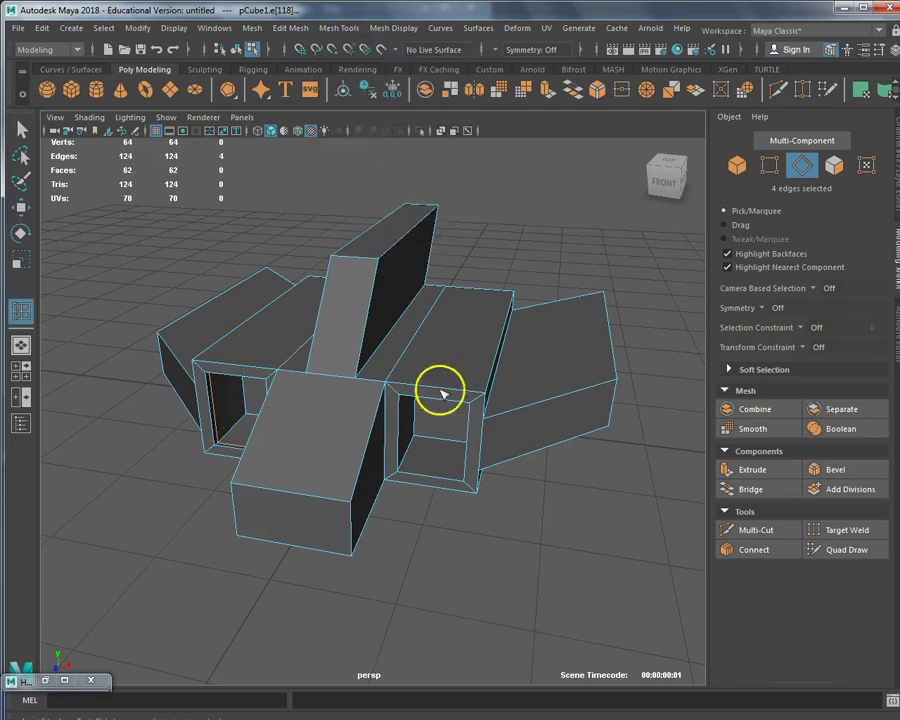
pyautogui.click(406, 463)
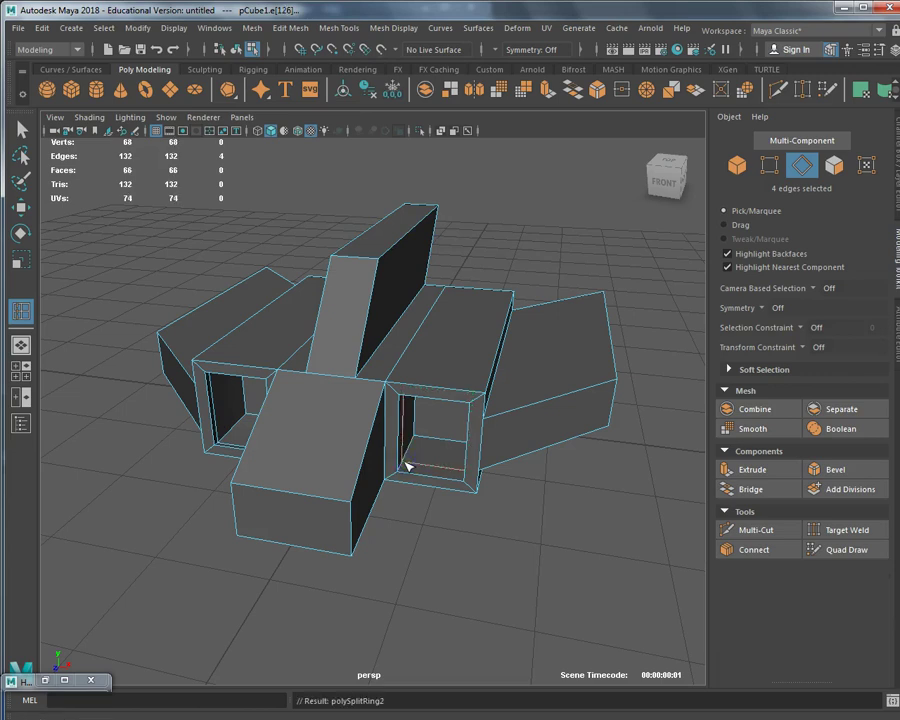
pyautogui.press('r')
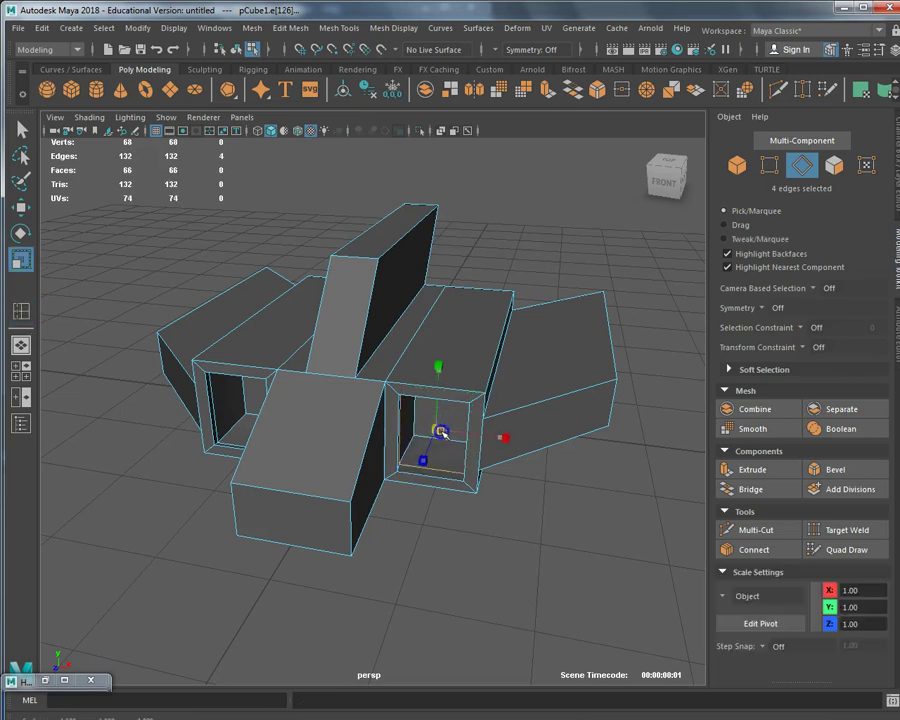
pyautogui.press('w')
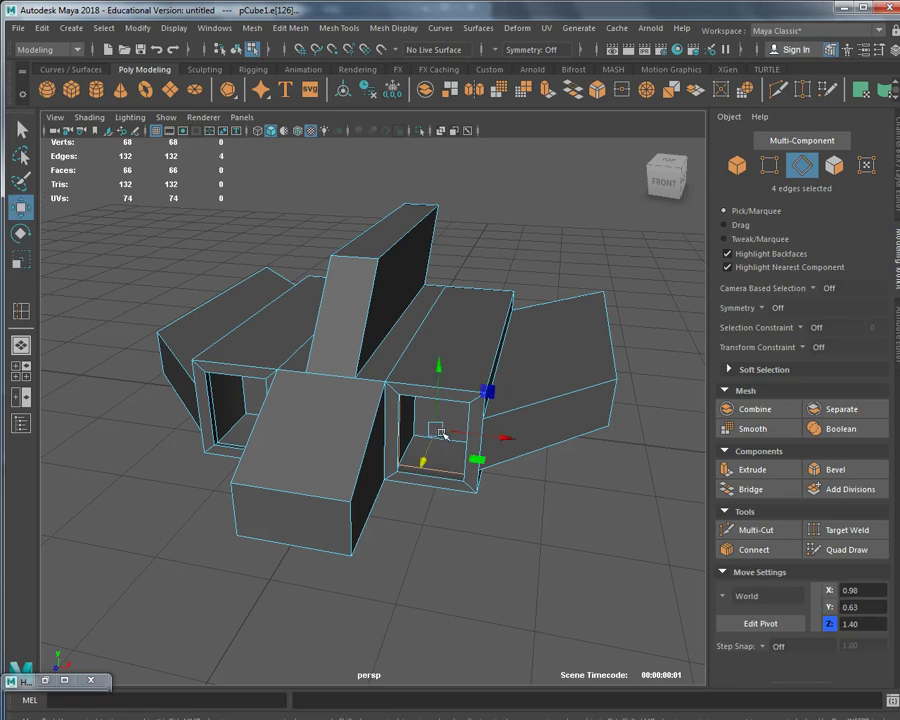
pyautogui.moveTo(430, 450); pyautogui.dragTo(432, 446)
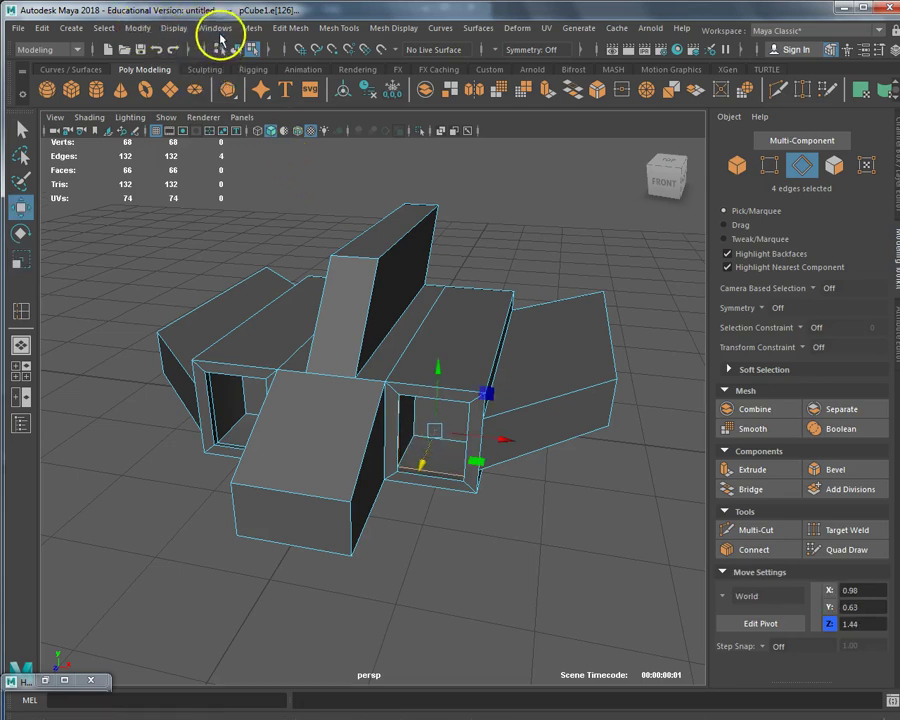
pyautogui.moveTo(691, 150)
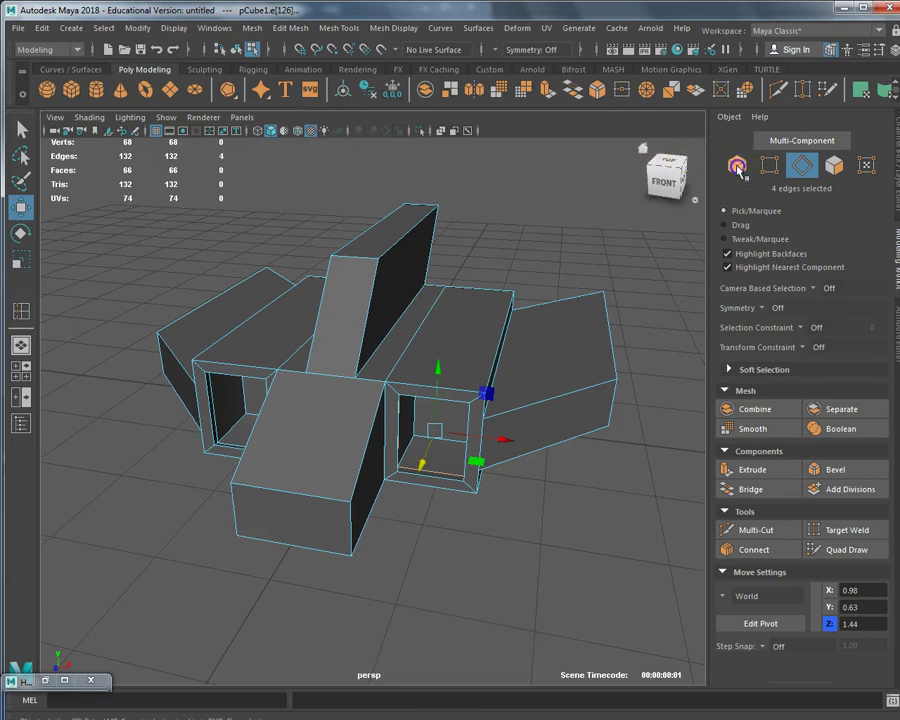
# Try smoothing the whole model with 1 division to inspect the front engine openings up close, and undo the smoothing.
pyautogui.press('F8')
pyautogui.click(255, 28)
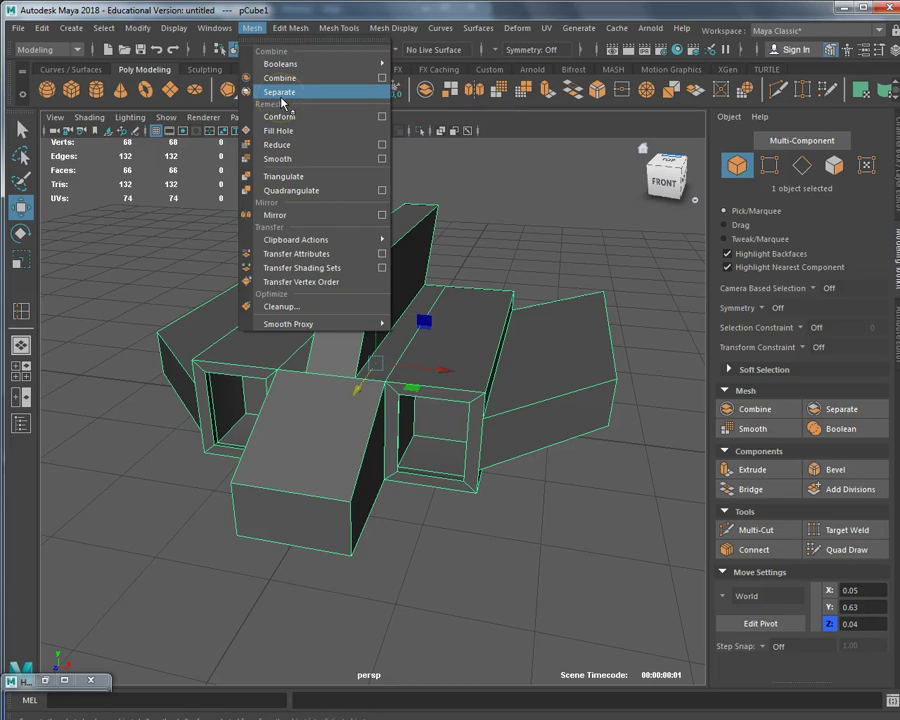
pyautogui.click(284, 158)
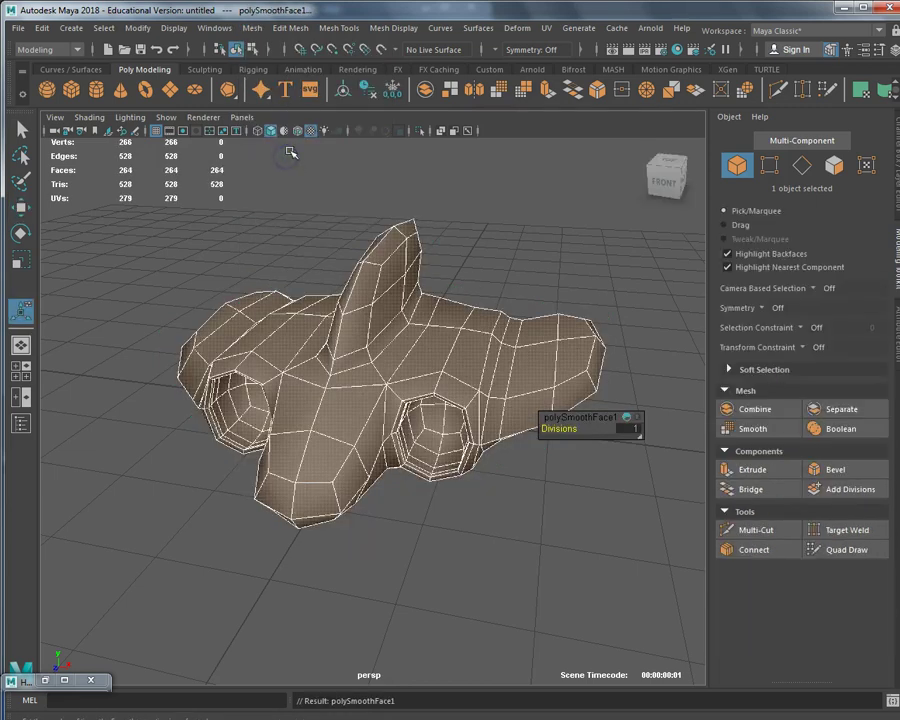
pyautogui.scroll(2, 340, 385)
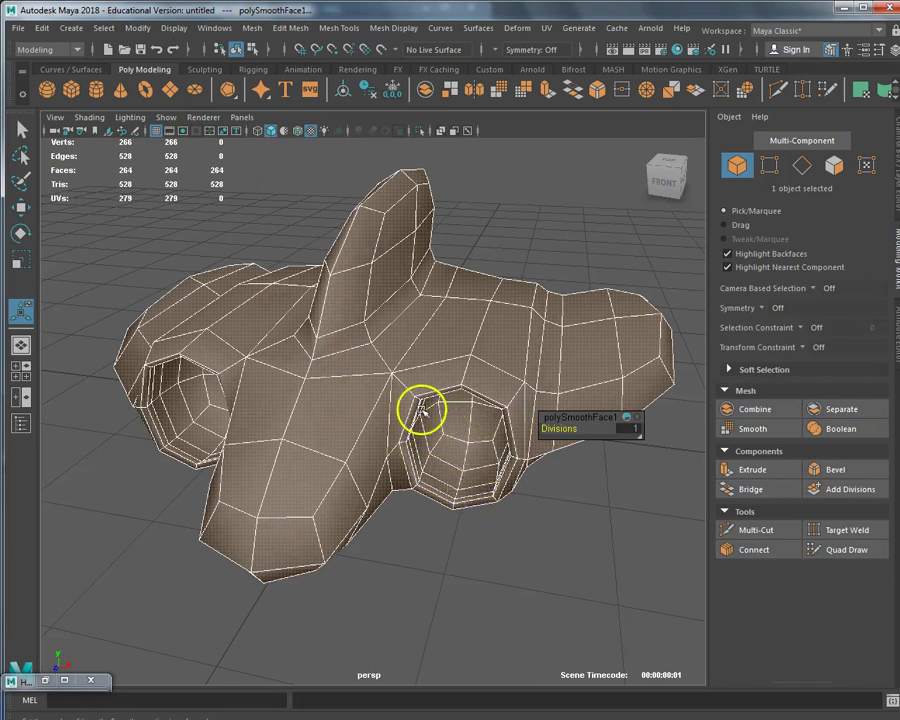
pyautogui.scroll(-2, 400, 468)
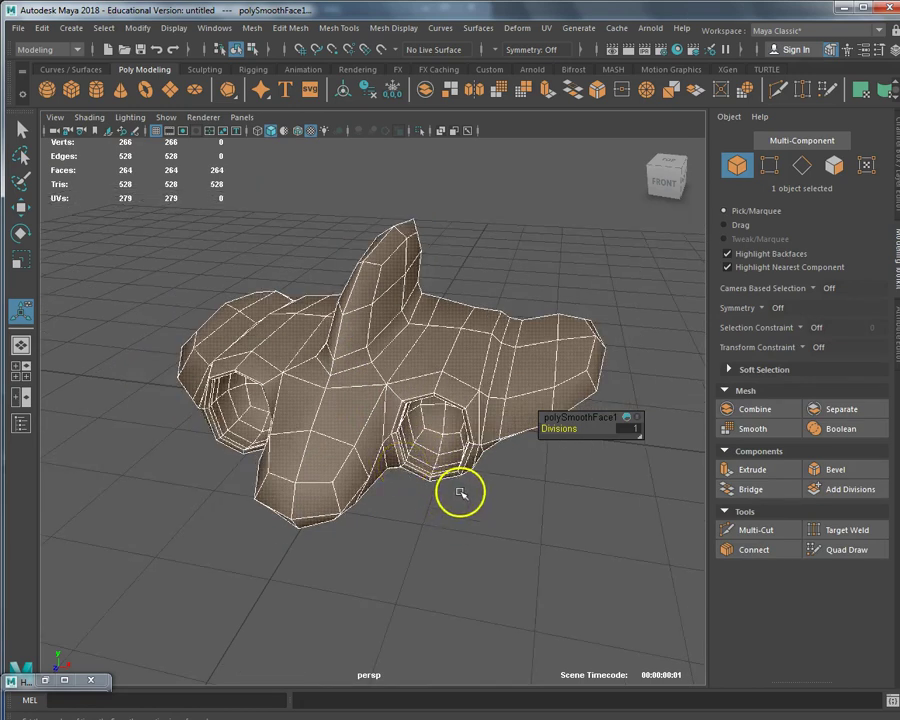
pyautogui.hotkey('ctrl', 'z')
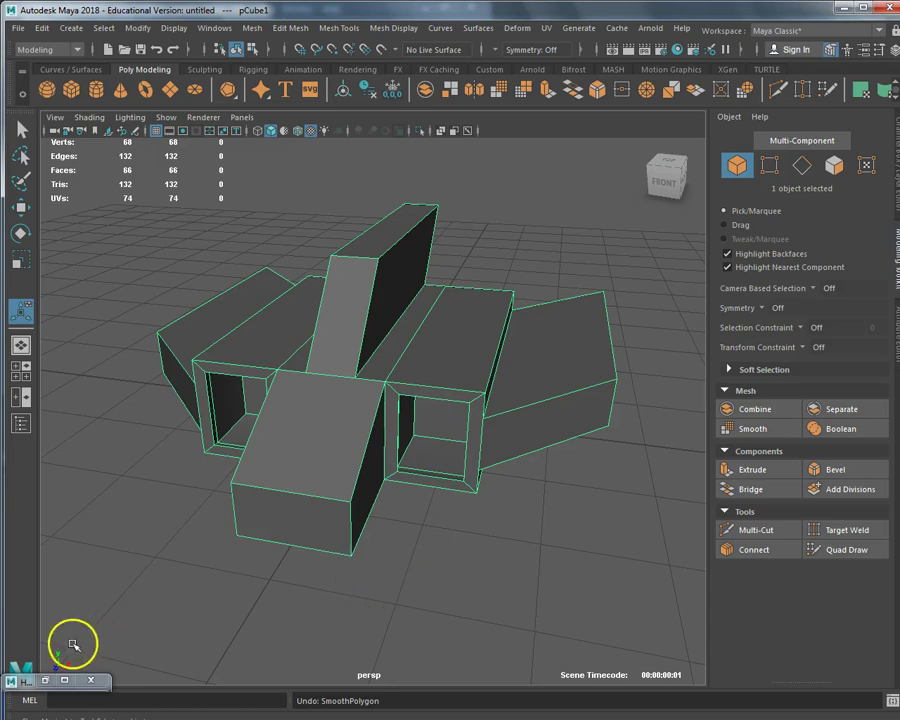
# Extrude the middle face at the rear of the fuselage and scale it inward to leave a frame around it.
pyautogui.keyDown('alt'); pyautogui.moveTo(346, 547); pyautogui.dragTo(358, 446); pyautogui.keyUp('alt')
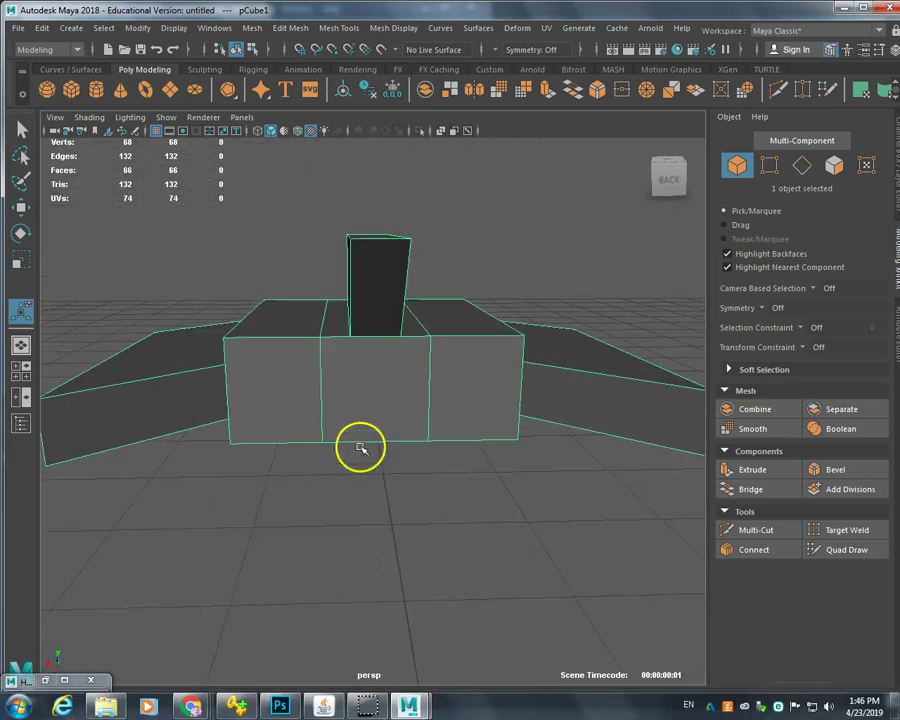
pyautogui.rightClick(350, 517)
pyautogui.moveTo(353, 517); pyautogui.dragTo(352, 340, button='right')
pyautogui.click(366, 380)
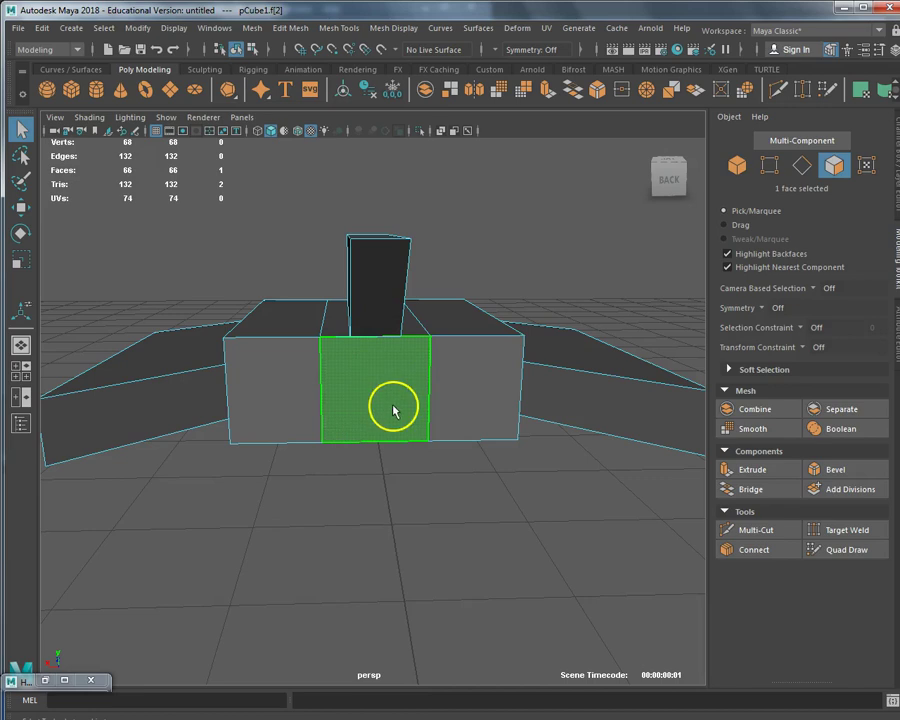
pyautogui.hotkey('ctrl', 'e')
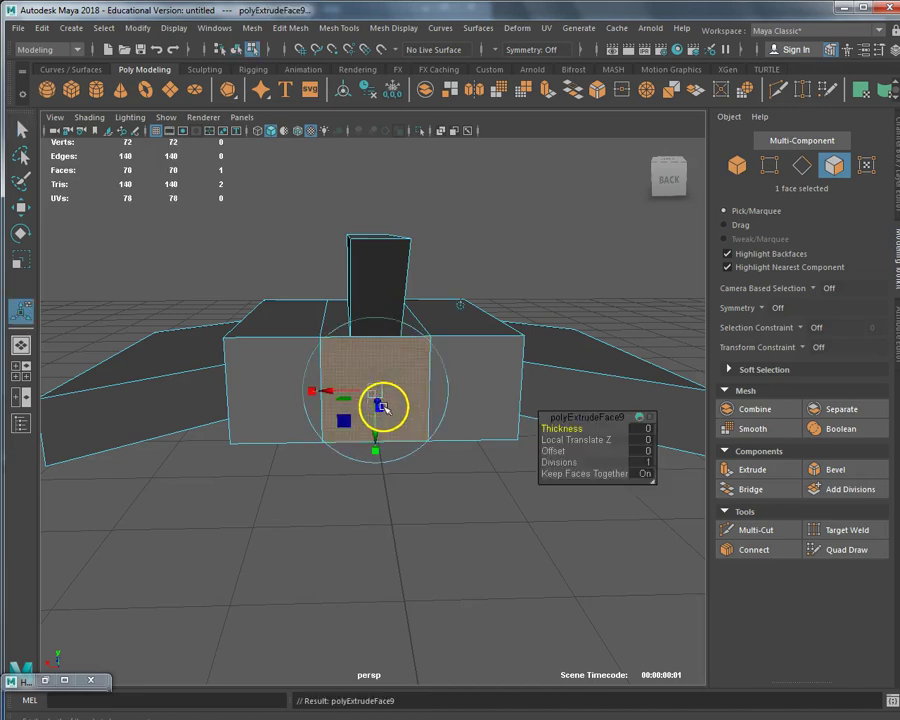
pyautogui.moveTo(311, 392); pyautogui.dragTo(330, 392)
pyautogui.moveTo(375, 446); pyautogui.dragTo(375, 432)
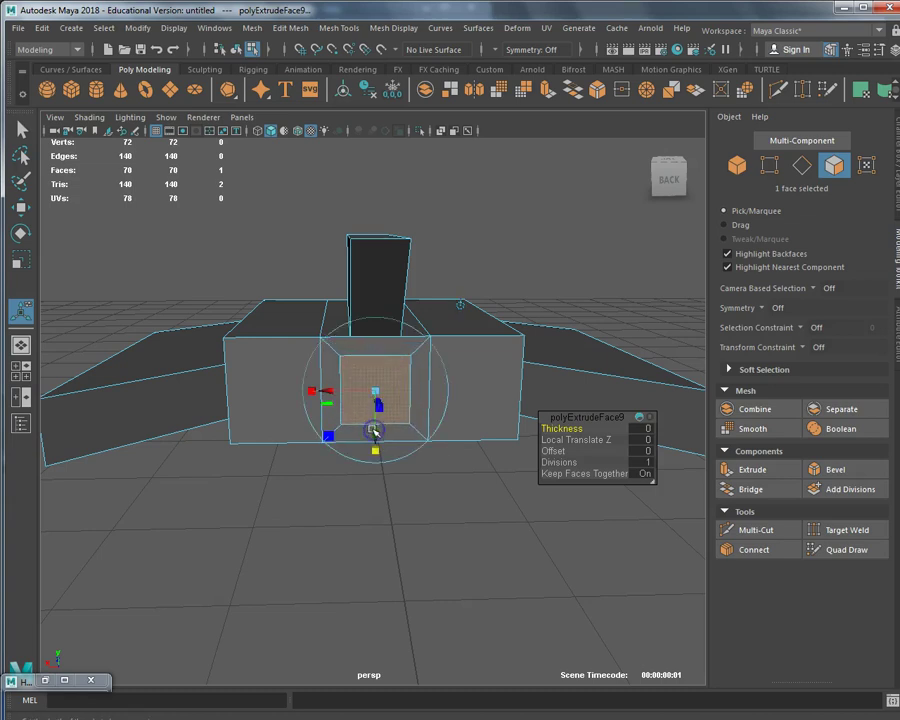
# Extrude the inset rear face inward by about 0.59 to hollow out the exhaust opening, and clear the selection.
pyautogui.hotkey('ctrl', 'e')
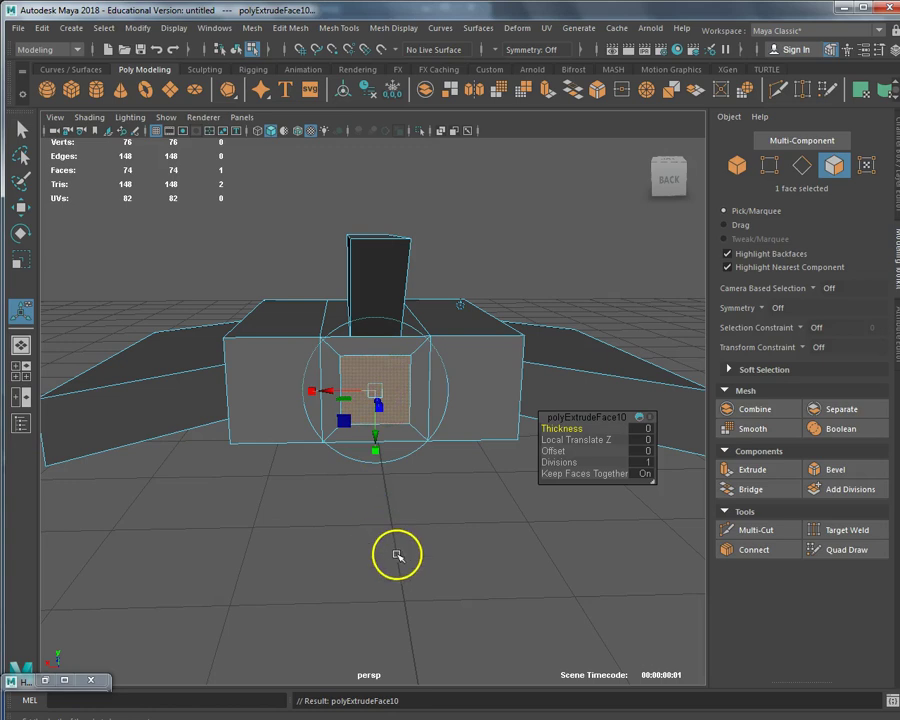
pyautogui.keyDown('alt'); pyautogui.moveTo(400, 569); pyautogui.dragTo(326, 589); pyautogui.keyUp('alt')
pyautogui.moveTo(296, 423); pyautogui.dragTo(320, 396)
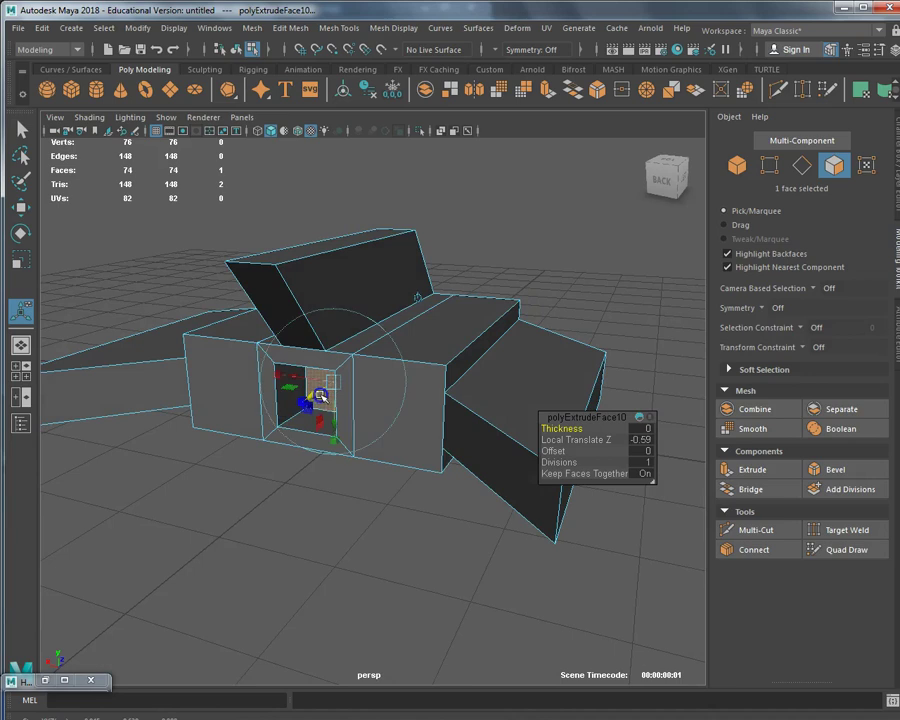
pyautogui.click(295, 486)
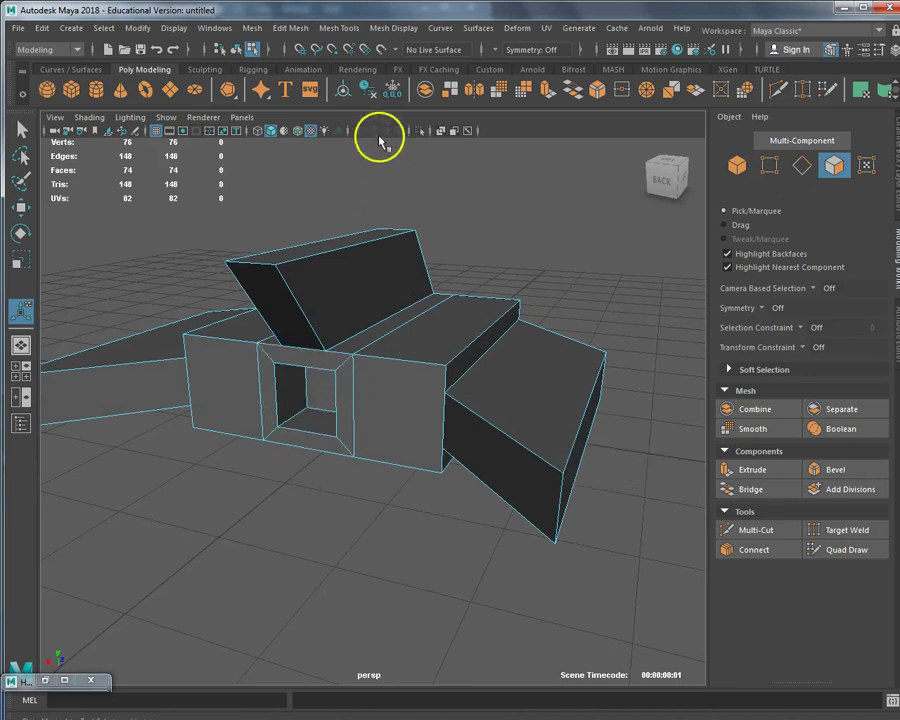
# Insert an edge loop inside the rear exhaust opening, close to its outer rim.
pyautogui.click(338, 28)
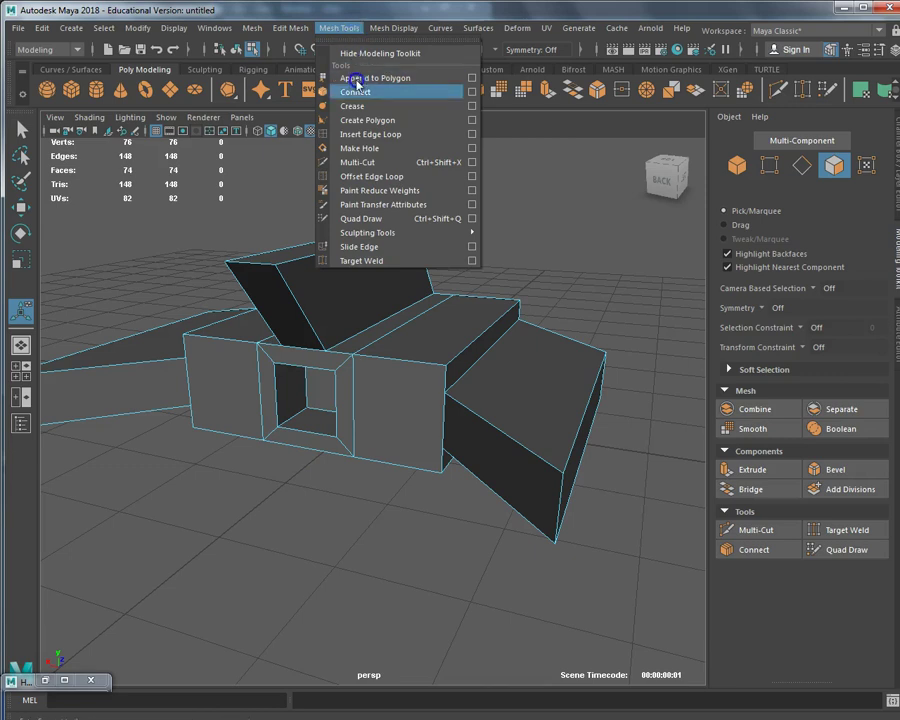
pyautogui.click(352, 134)
pyautogui.click(296, 418)
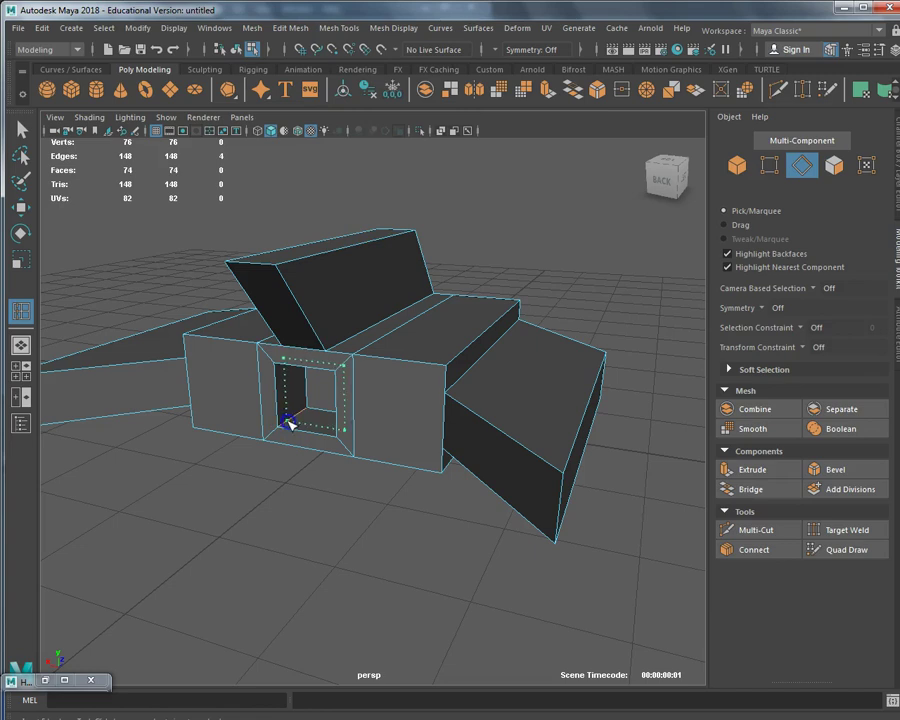
pyautogui.click(287, 425)
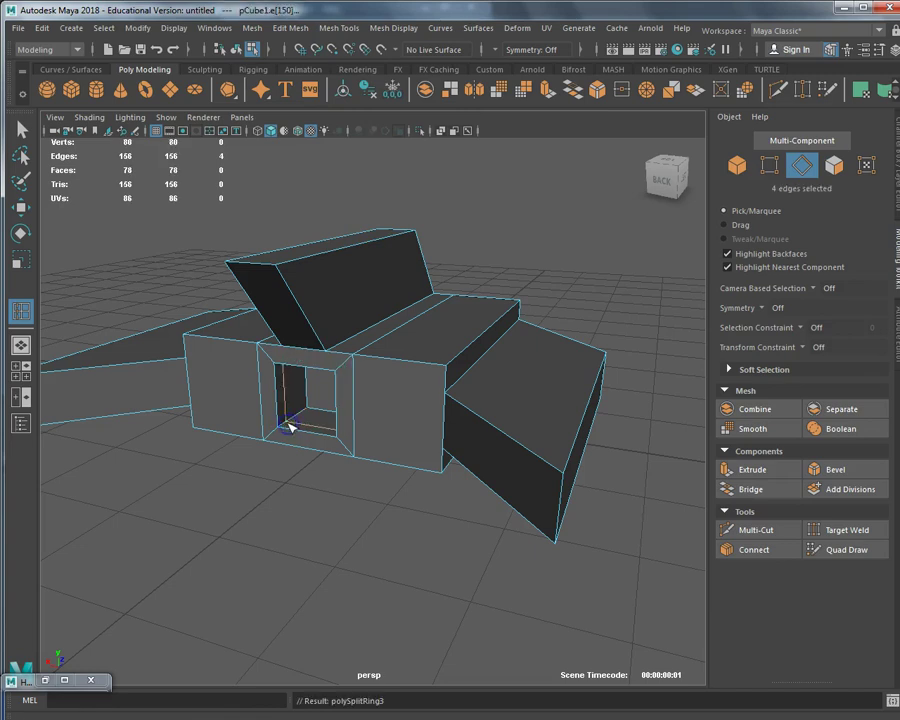
# Try smoothing the whole model again to inspect the rear exhaust opening, and undo the smoothing.
pyautogui.click(736, 166)
pyautogui.click(258, 29)
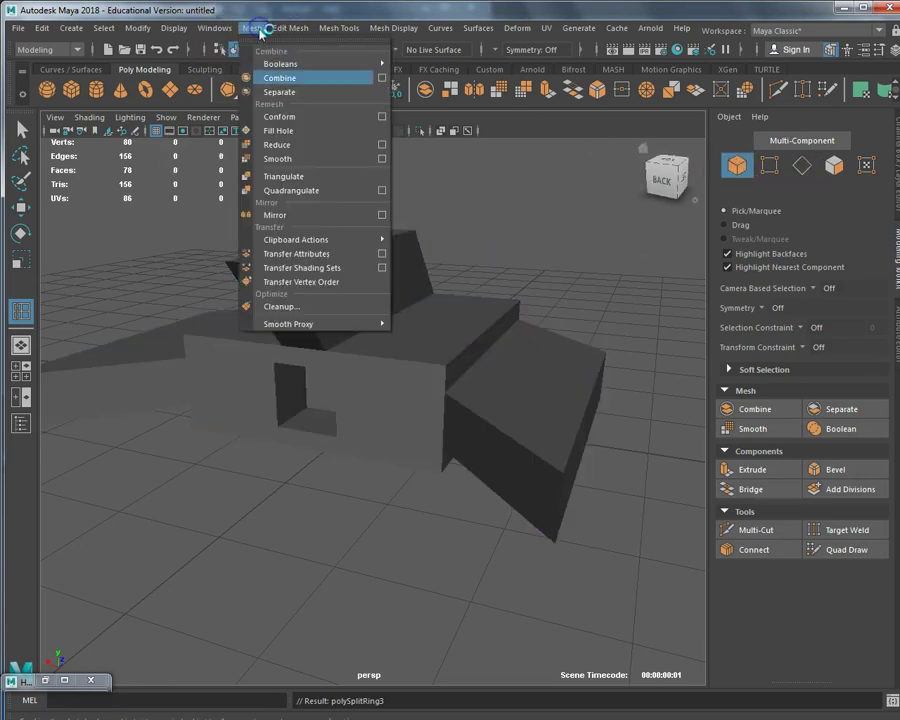
pyautogui.click(428, 374)
pyautogui.click(428, 374)
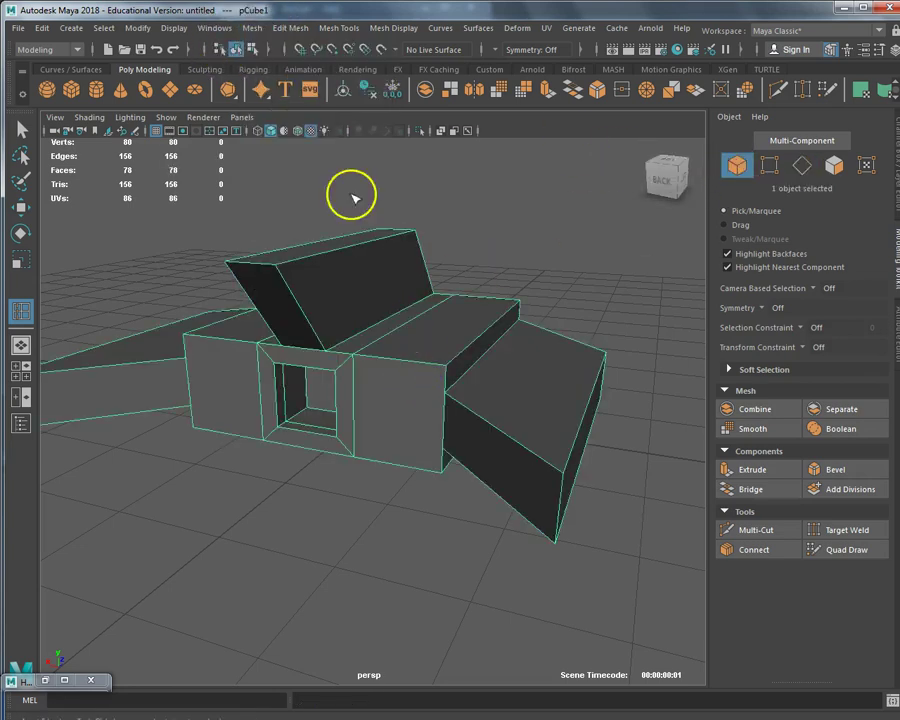
pyautogui.click(257, 31)
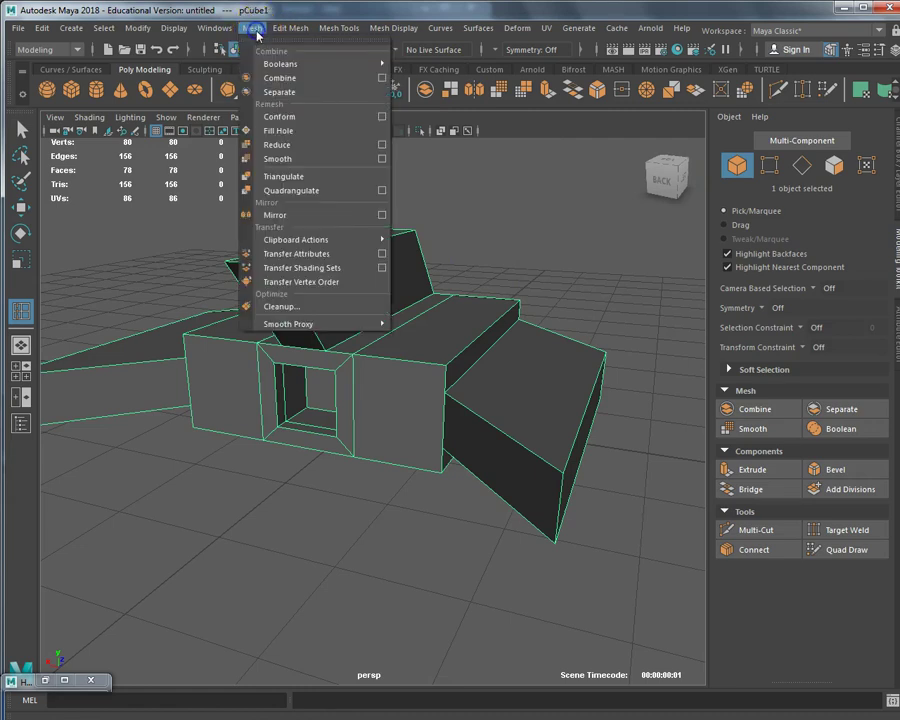
pyautogui.click(284, 160)
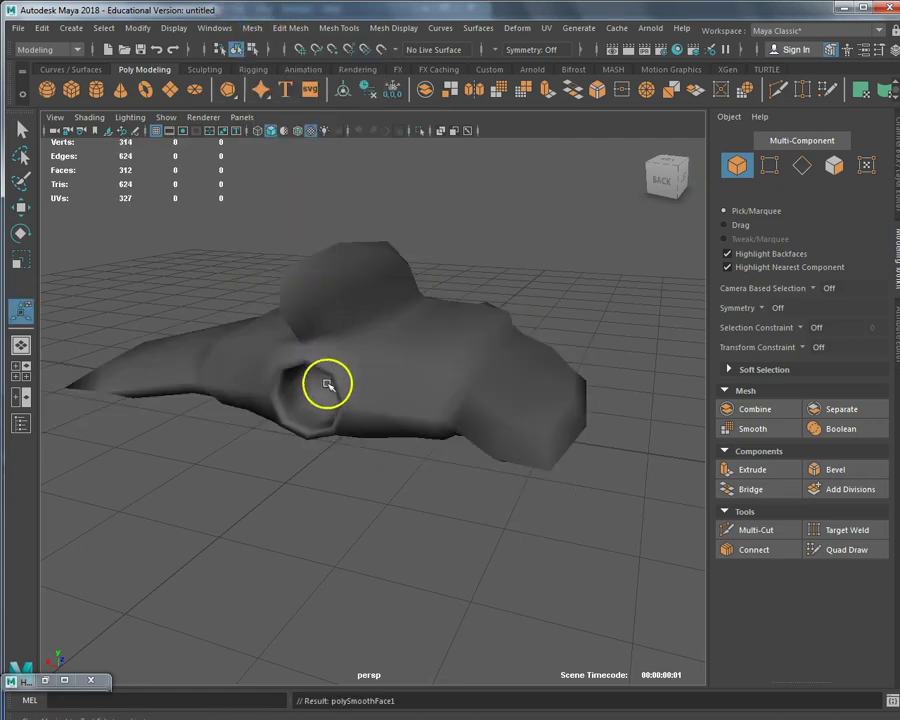
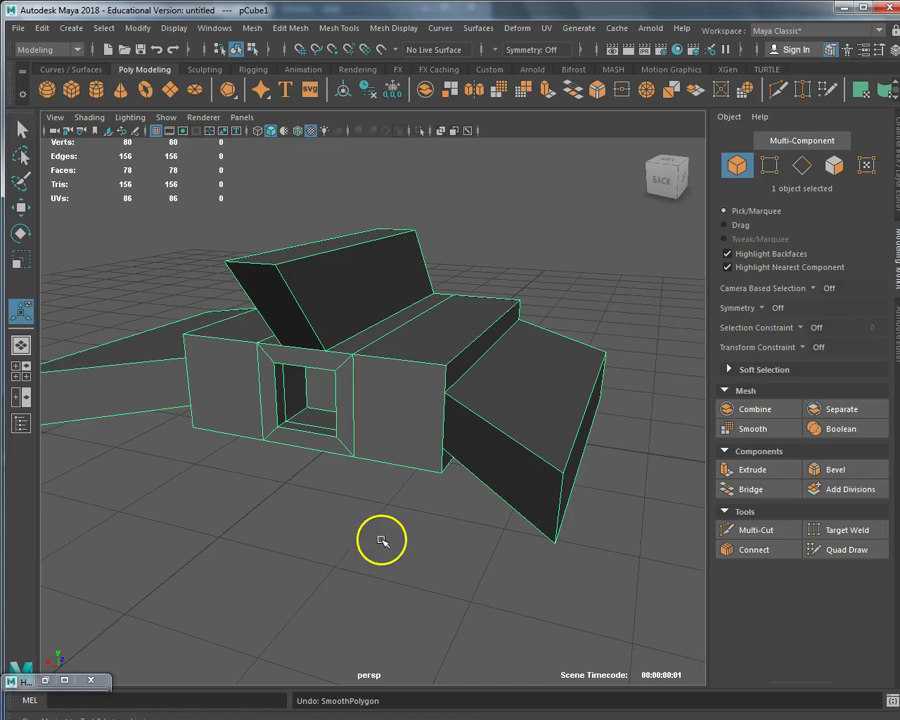
# Switch the menu set from Modeling to Animation with the aircraft still selected.
pyautogui.moveTo(381, 557); pyautogui.dragTo(299, 459)
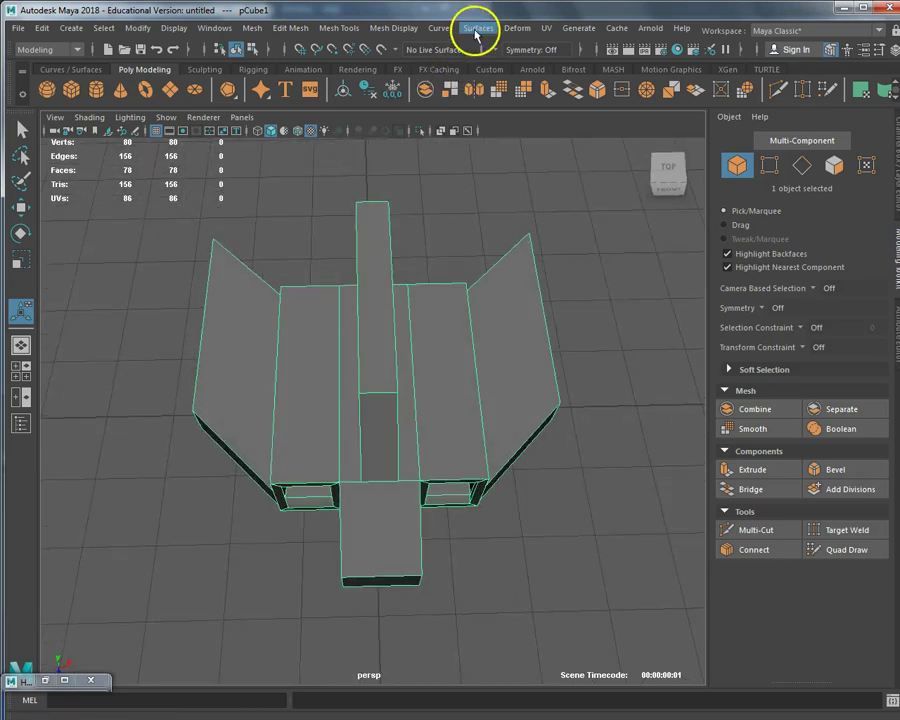
pyautogui.click(77, 50)
pyautogui.click(77, 50)
pyautogui.click(77, 50)
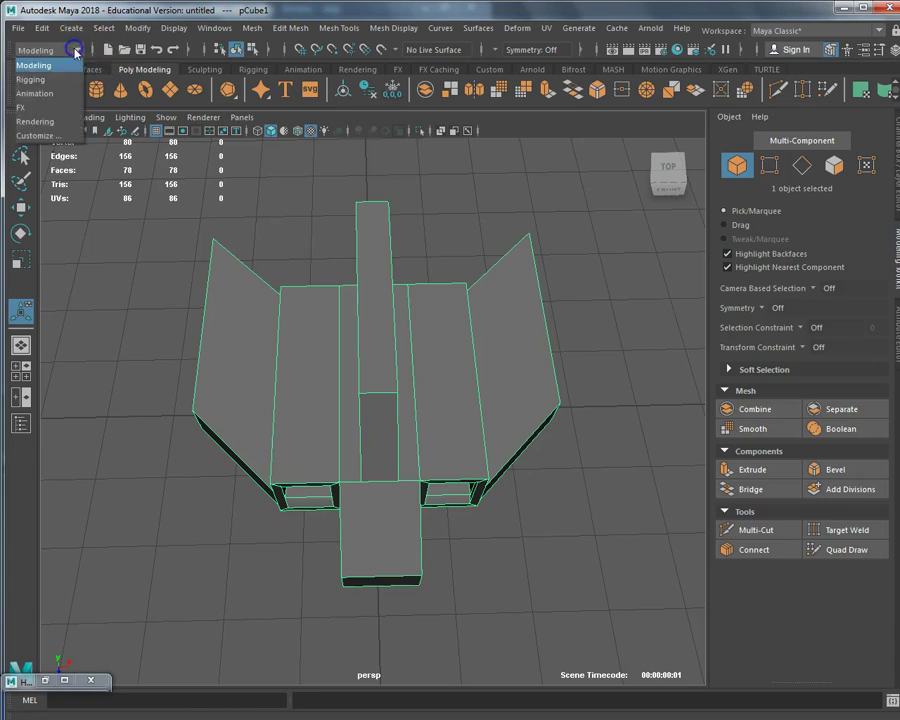
pyautogui.click(50, 88)
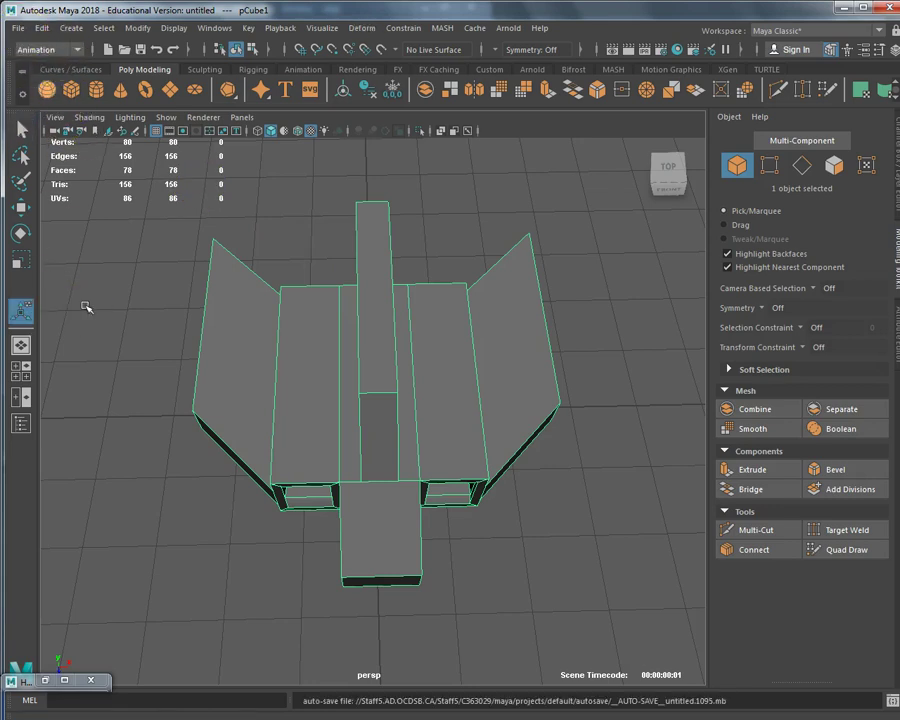
pyautogui.hotkey('alt', 'd')
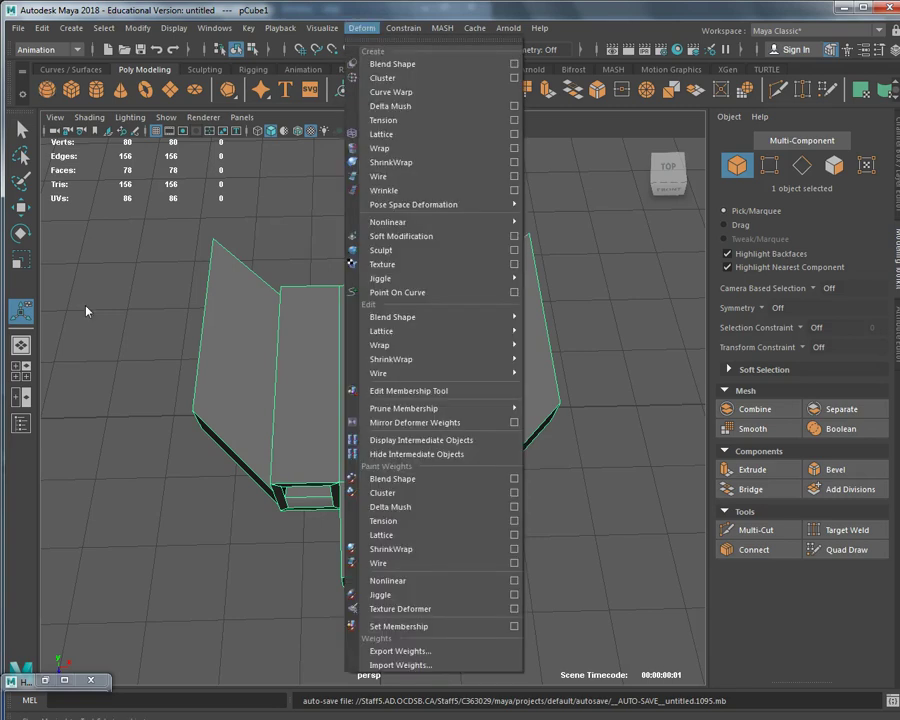
pyautogui.press('Escape')
# Save the scene in D:\ as a Maya Binary file named "ship" followed by the author's surname.
pyautogui.hotkey('ctrl', 'shift', 's')
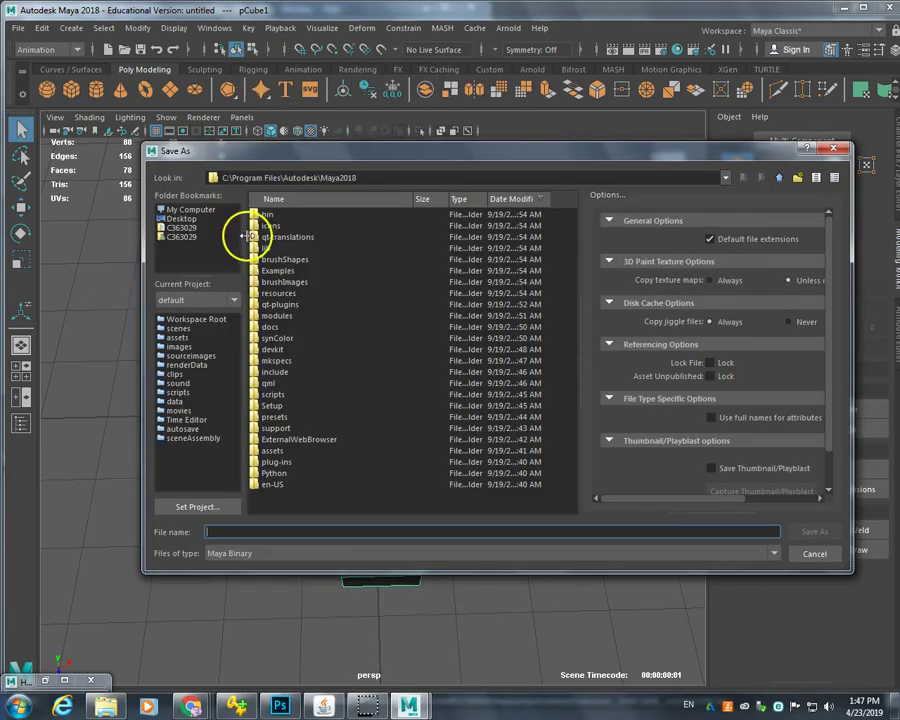
pyautogui.click(192, 211)
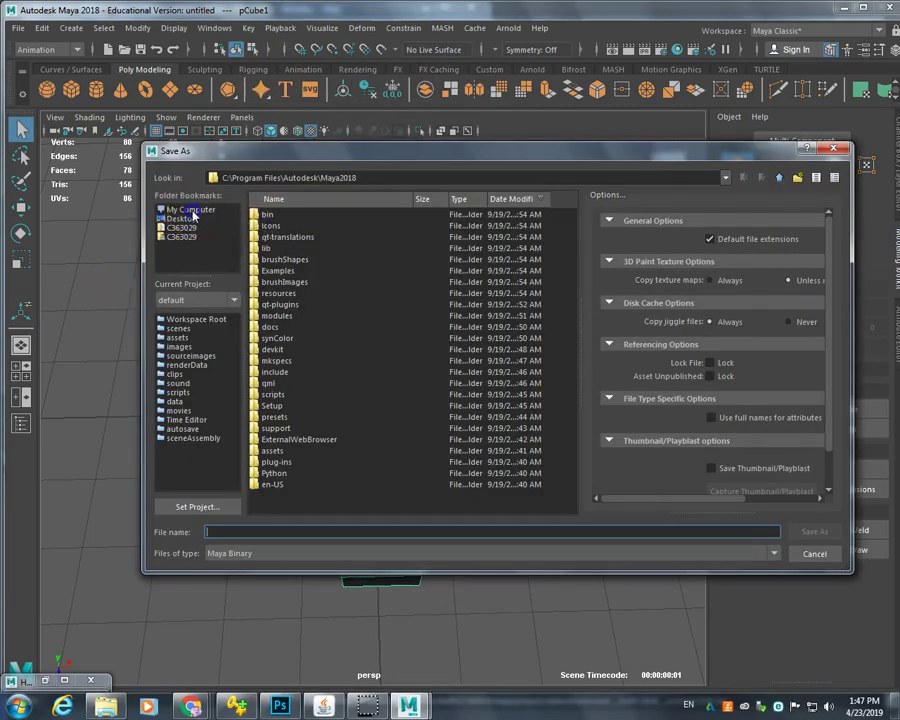
pyautogui.doubleClick(276, 226)
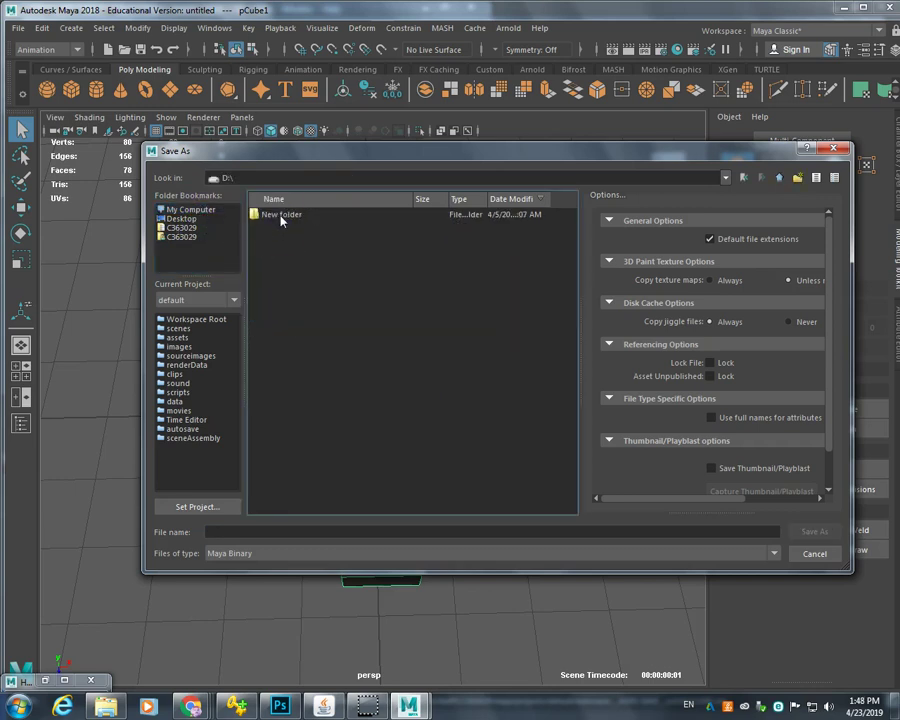
pyautogui.click(243, 530)
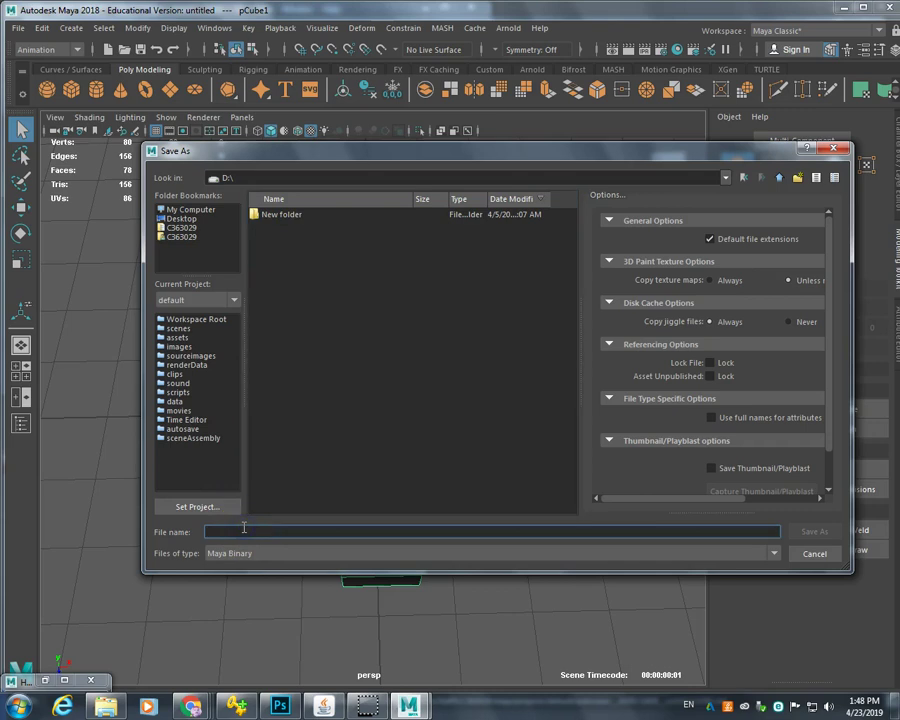
pyautogui.write('l')
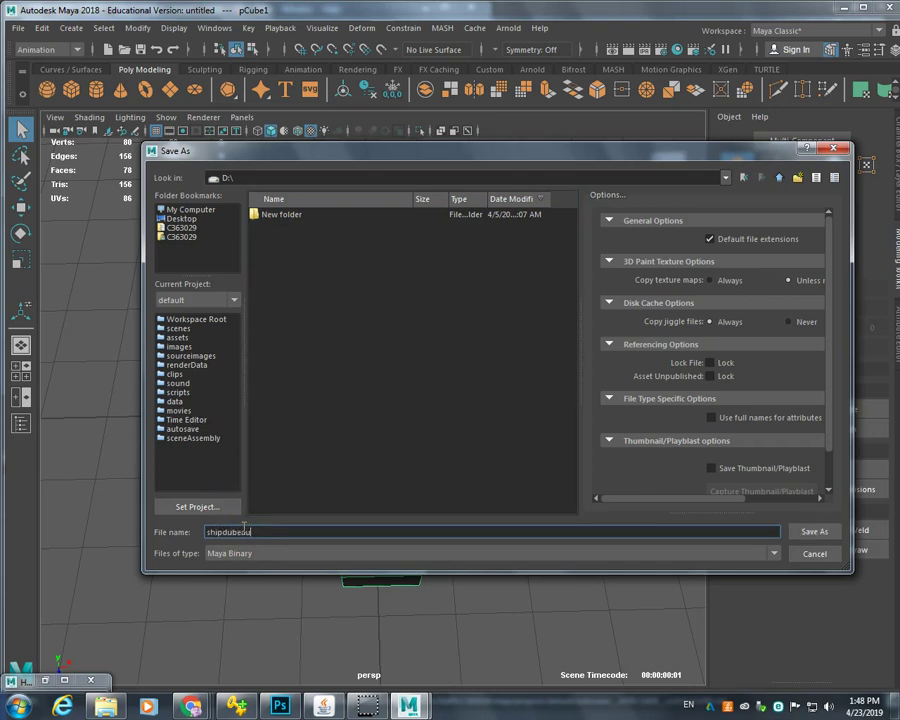
pyautogui.write('hipdubeau')
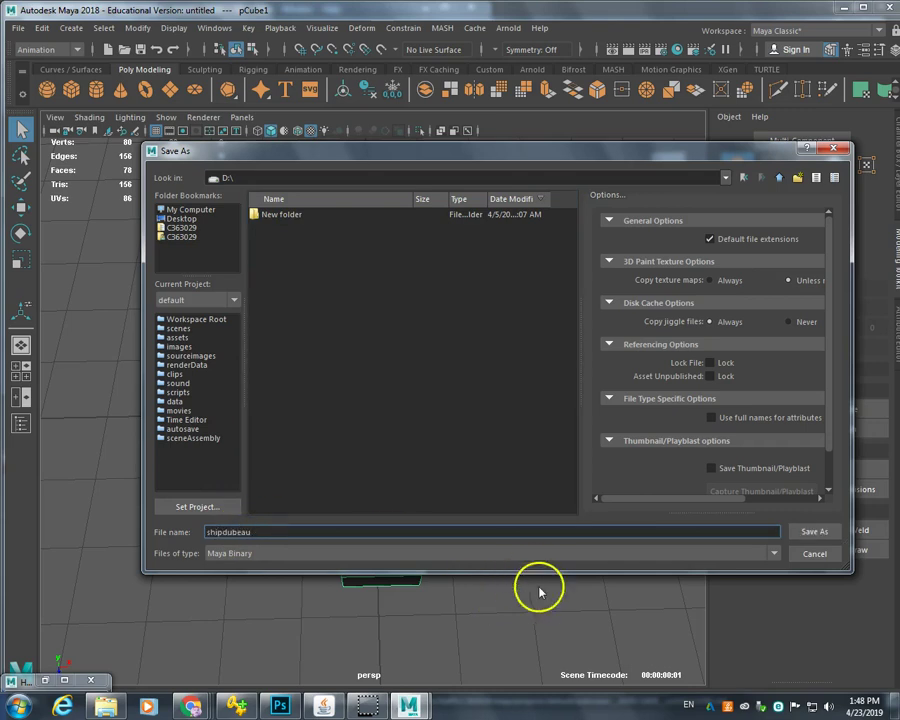
pyautogui.click(812, 531)
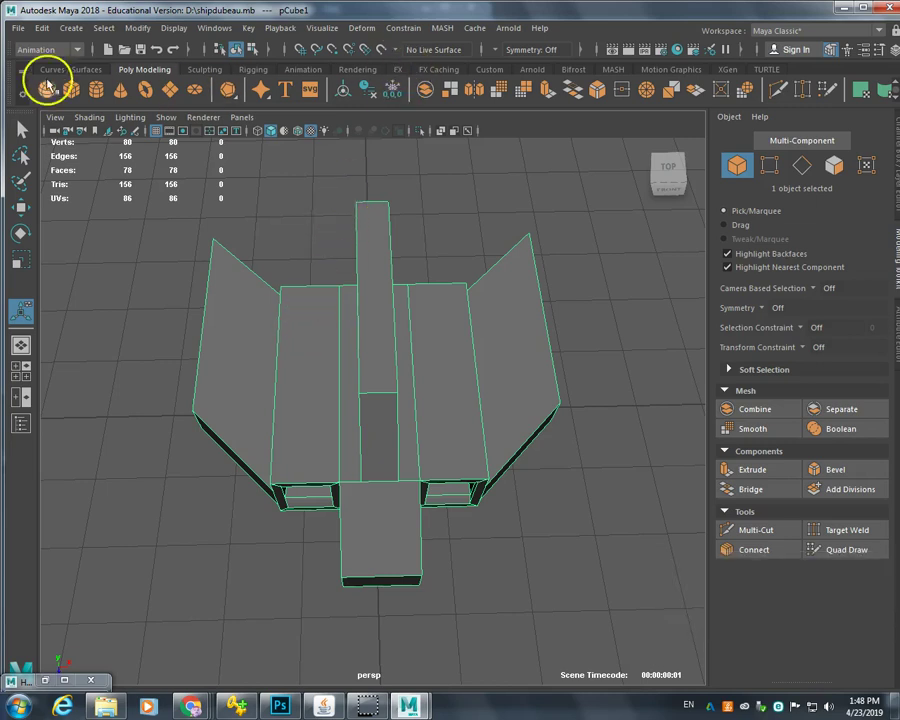
# Try applying a lattice deformer to the whole aircraft, and undo it.
pyautogui.click(363, 28)
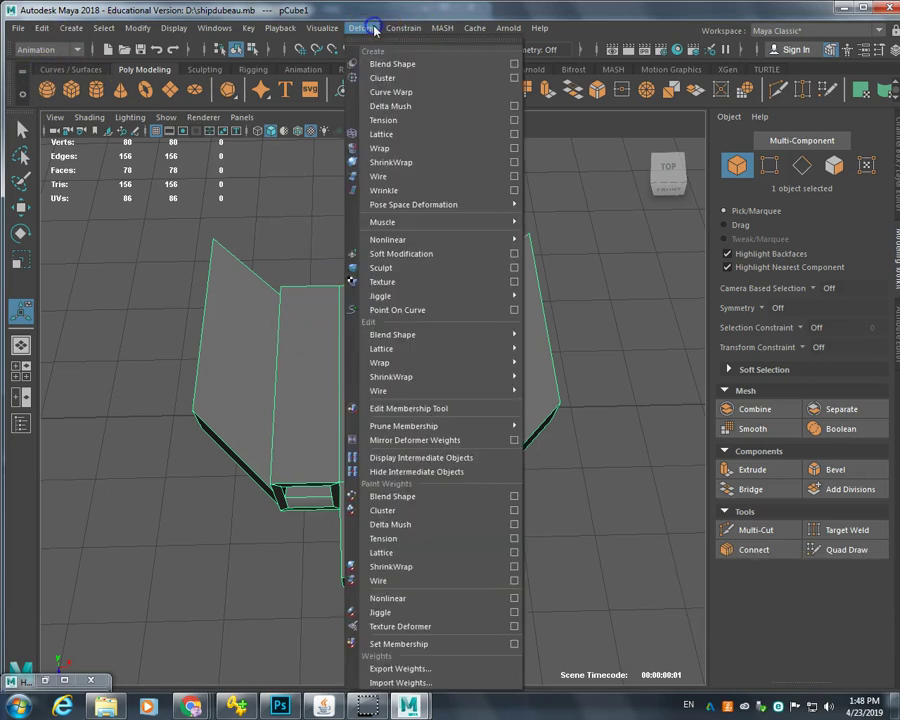
pyautogui.click(401, 136)
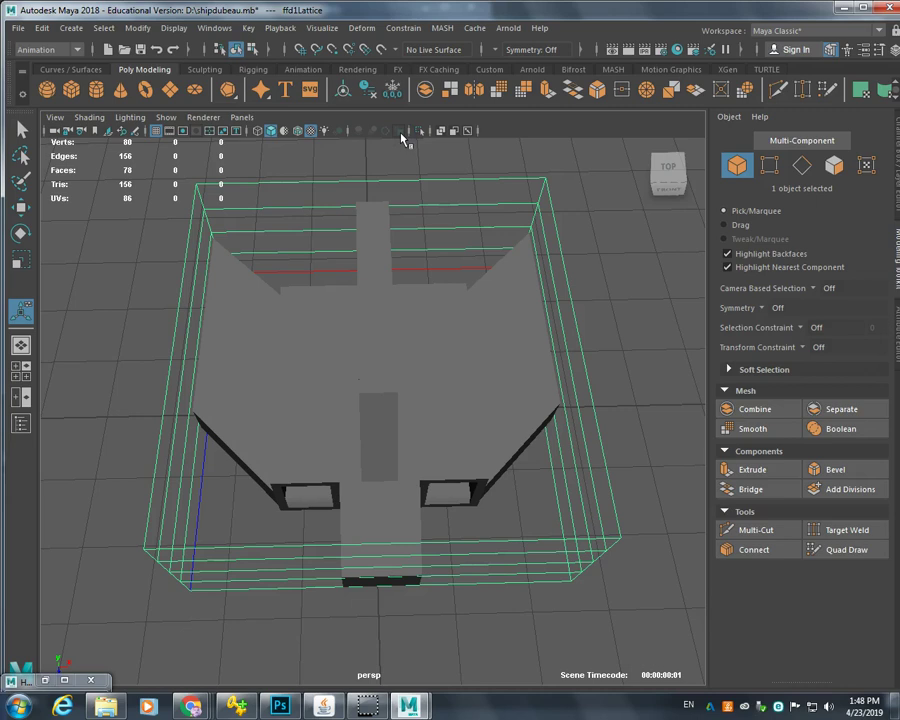
pyautogui.hotkey('ctrl', 'z')
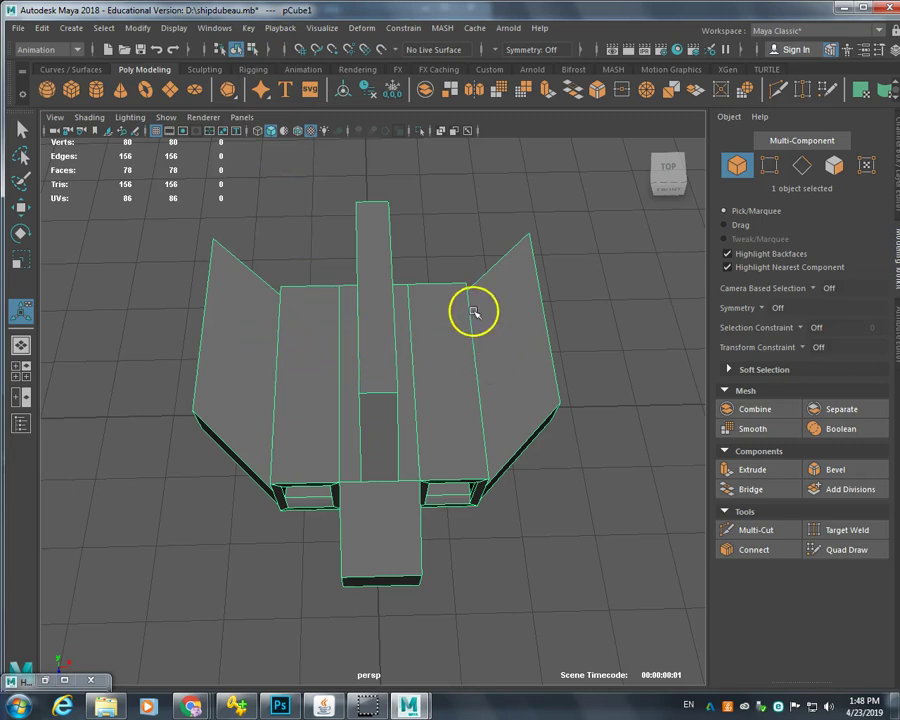
pyautogui.keyDown('alt'); pyautogui.moveTo(402, 366); pyautogui.dragTo(442, 354); pyautogui.keyUp('alt')
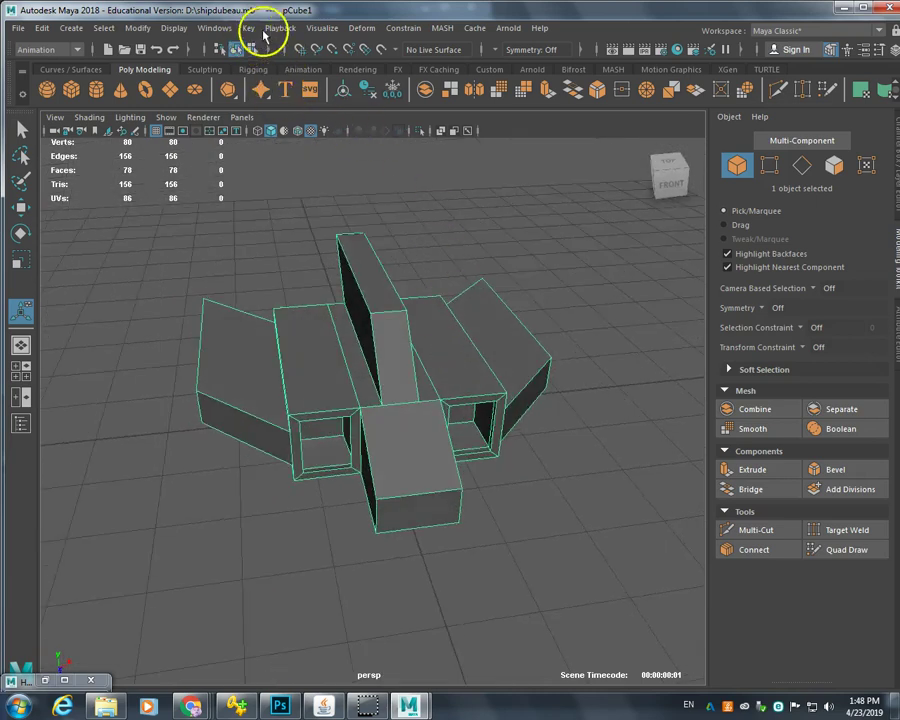
# Switch to the Modeling menu set and smooth the whole aircraft twice.
pyautogui.click(40, 49)
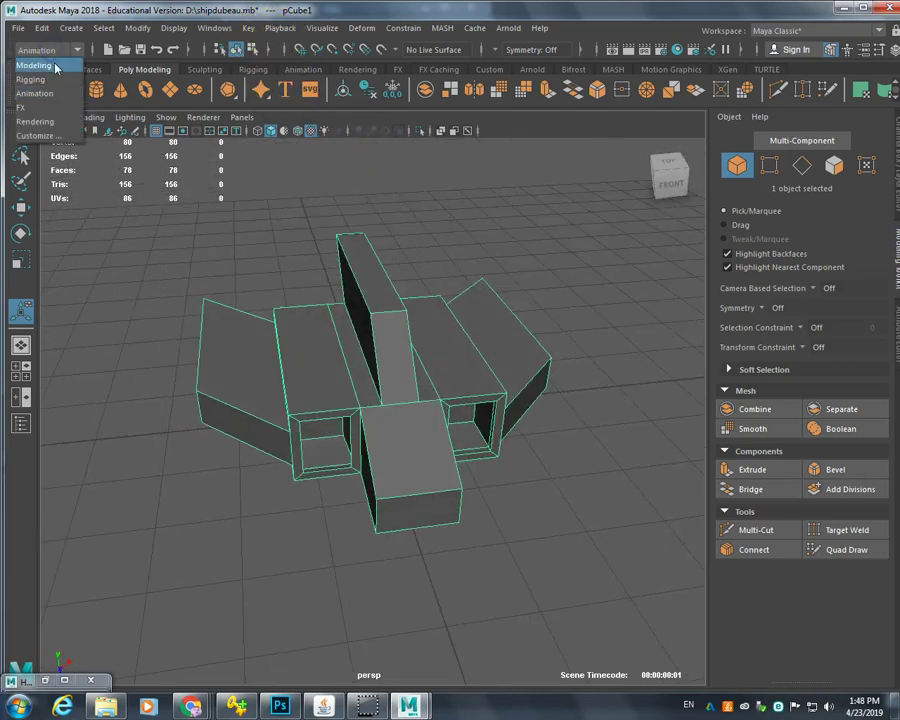
pyautogui.click(38, 62)
pyautogui.click(252, 28)
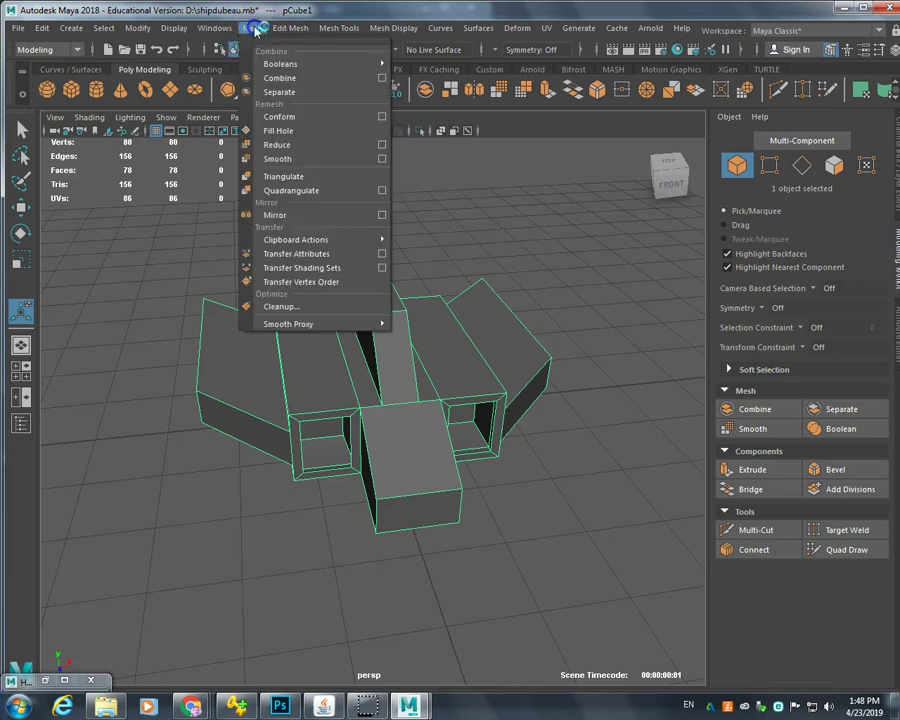
pyautogui.click(304, 156)
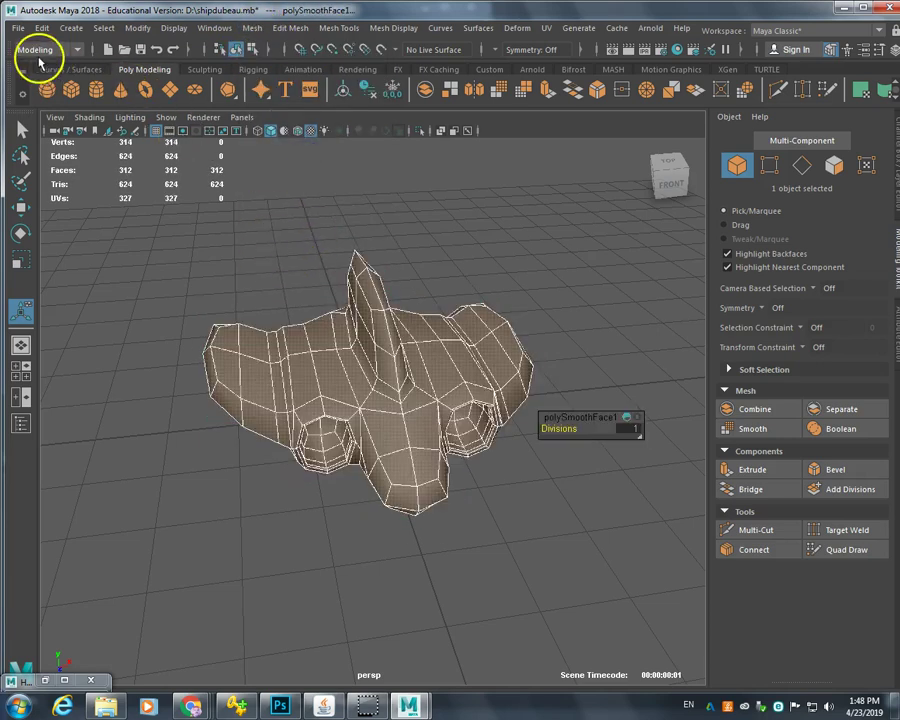
pyautogui.click(254, 28)
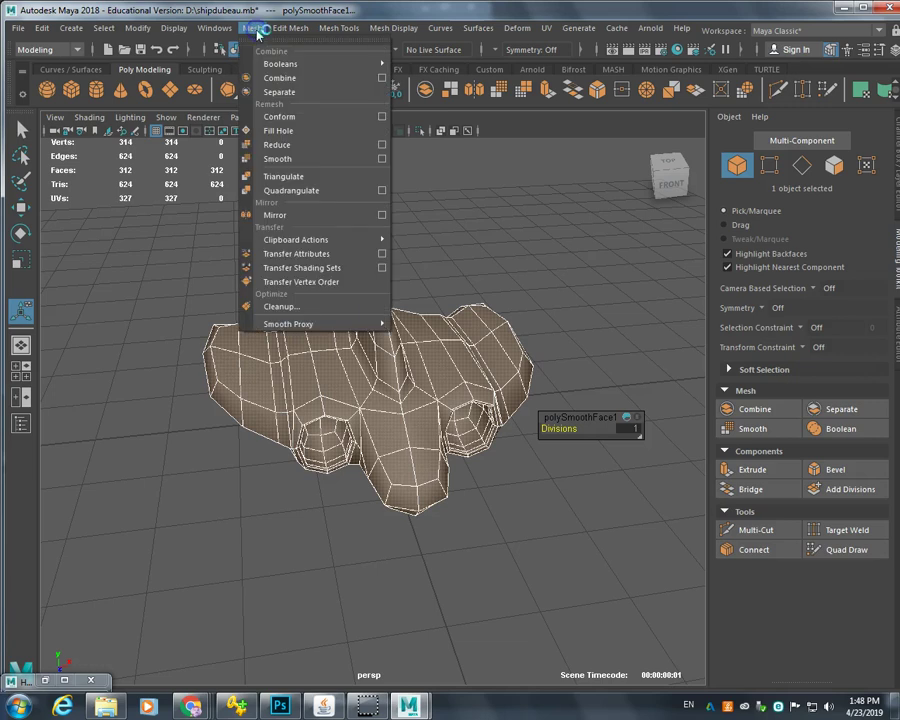
pyautogui.click(297, 146)
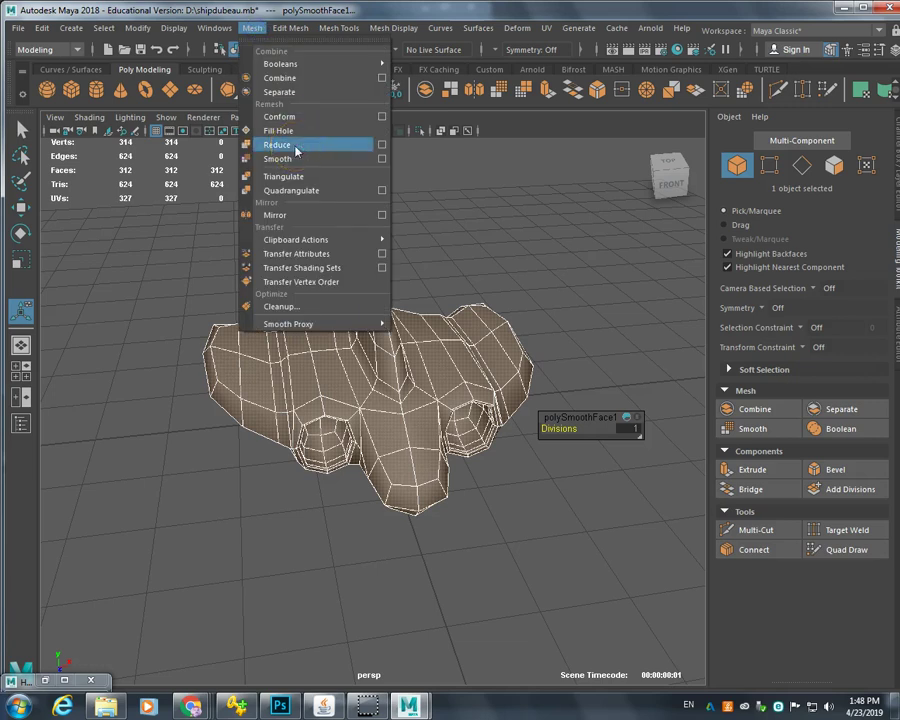
pyautogui.click(288, 158)
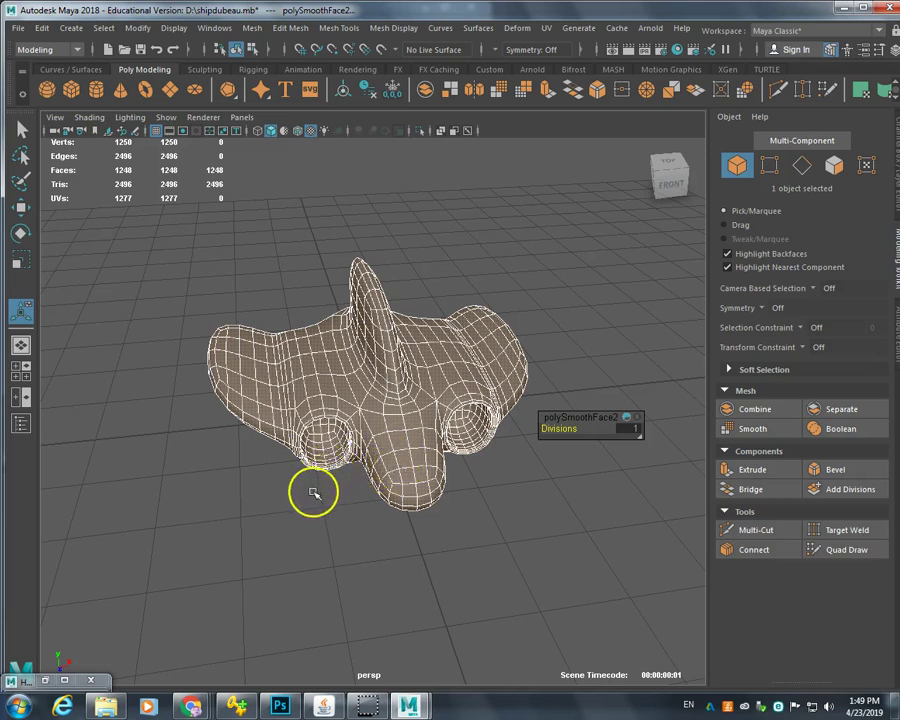
pyautogui.keyDown('alt'); pyautogui.moveTo(304, 498); pyautogui.dragTo(281, 534); pyautogui.keyUp('alt')
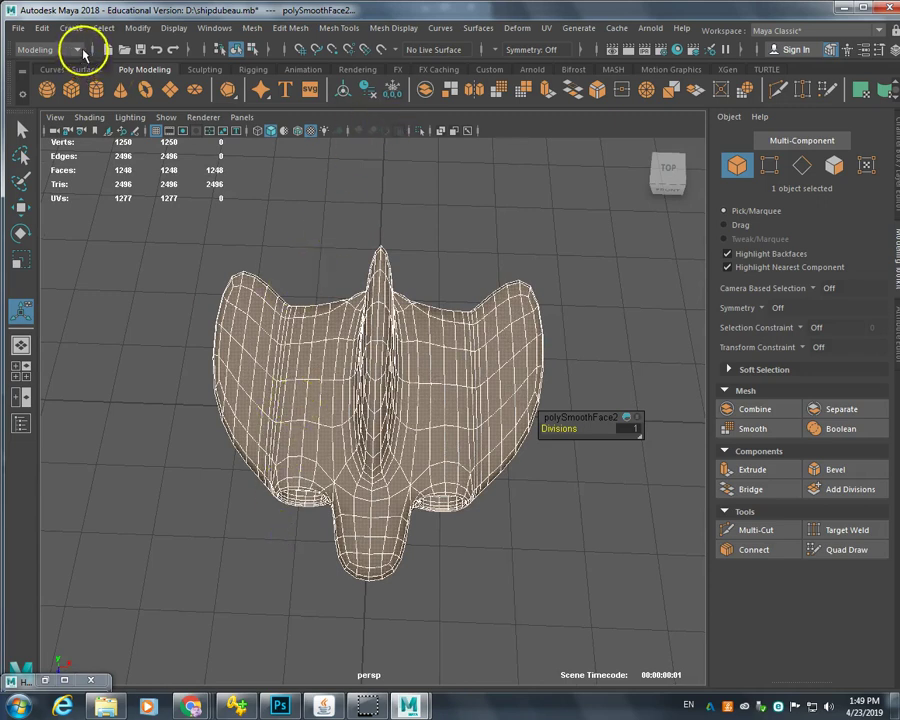
# Switch to the Animation menu set and apply a lattice deformer to the smoothed aircraft.
pyautogui.click(74, 48)
pyautogui.click(48, 93)
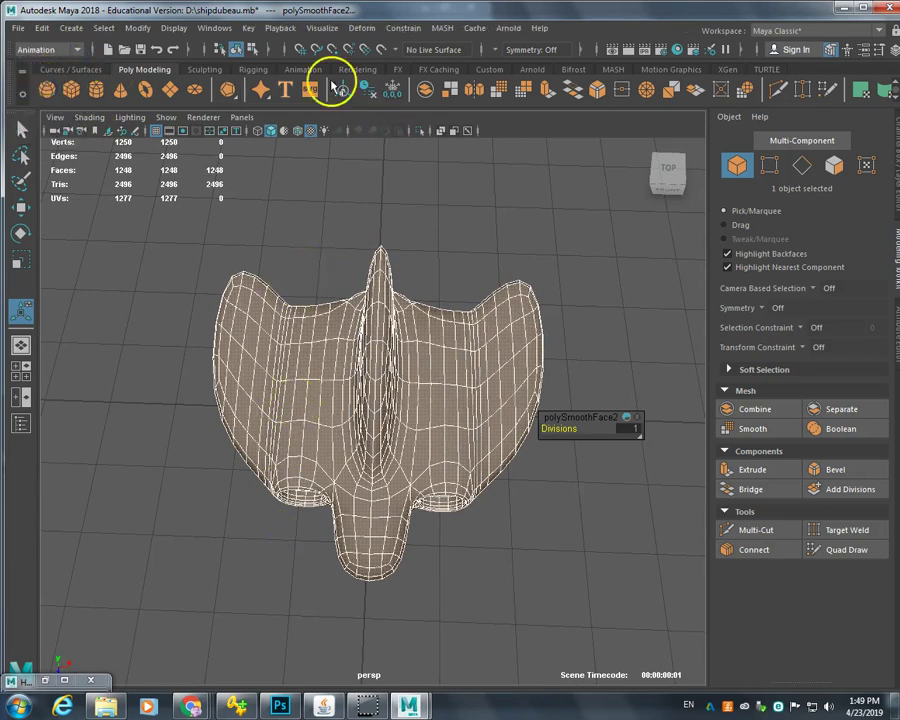
pyautogui.click(362, 28)
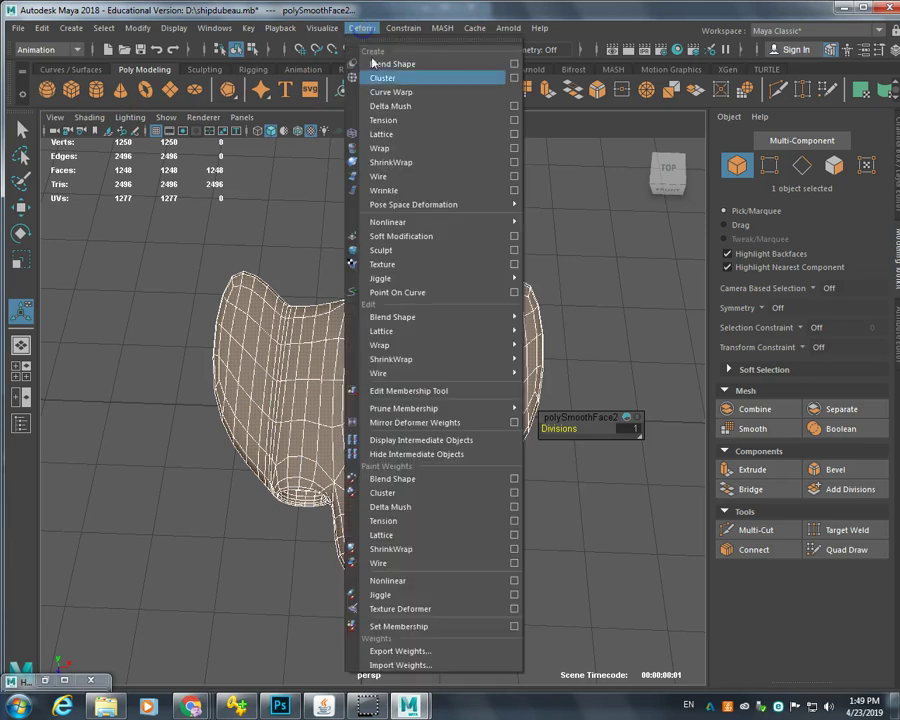
pyautogui.click(384, 134)
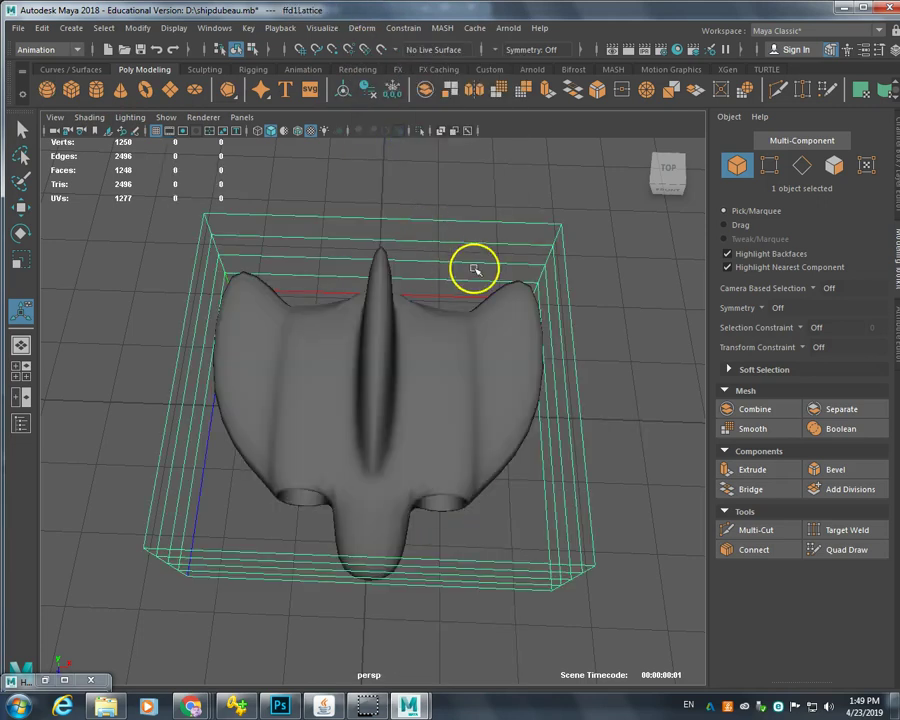
# Set the lattice shape's divisions to 6 in S, 5 in T and 5 in U.
pyautogui.click(572, 422)
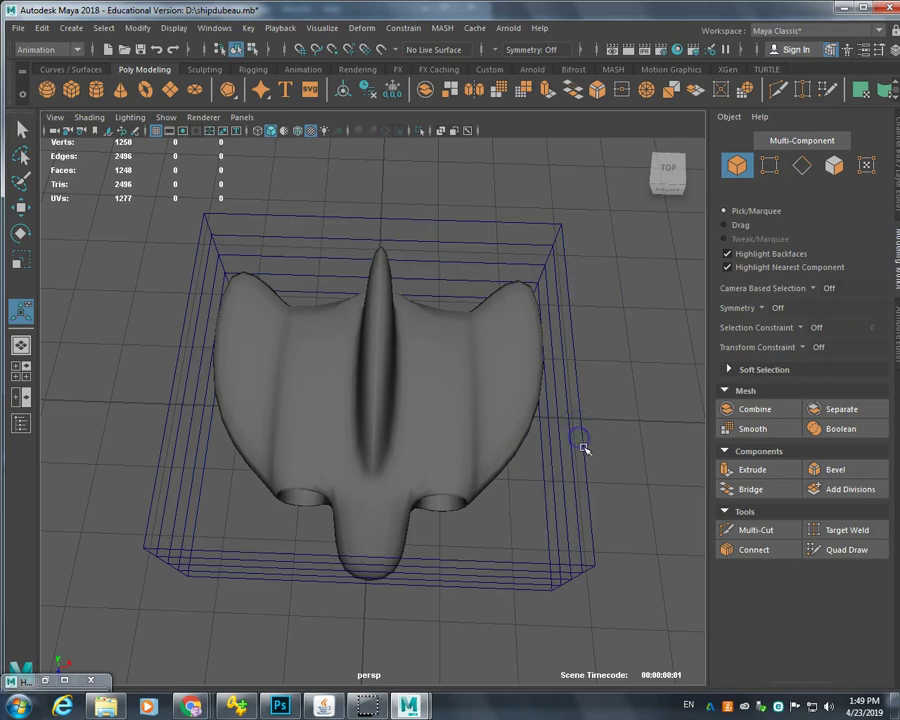
pyautogui.click(582, 445)
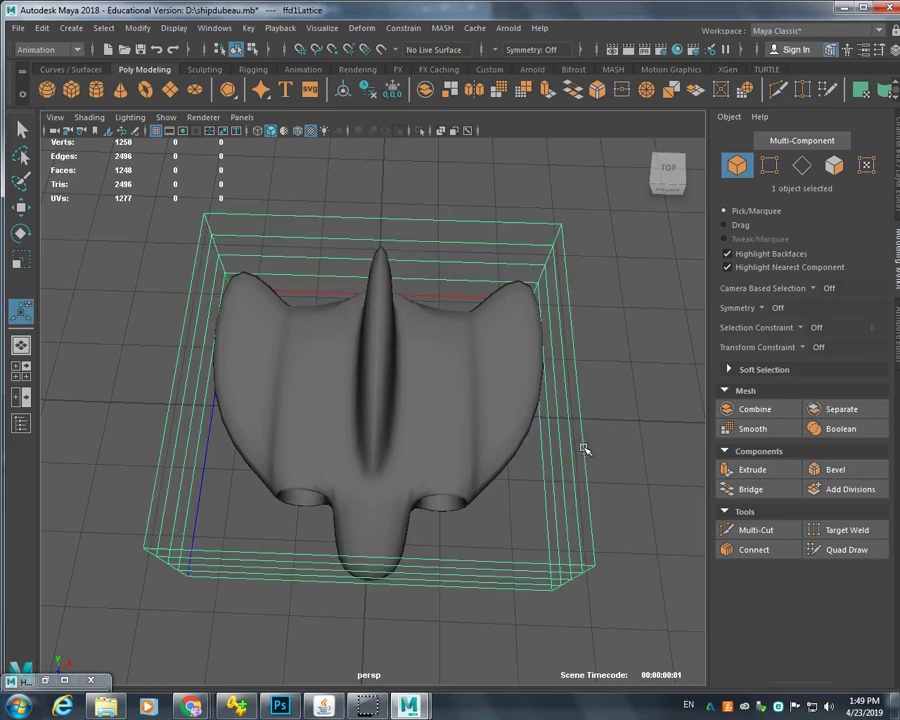
pyautogui.hotkey('ctrl', 'a')
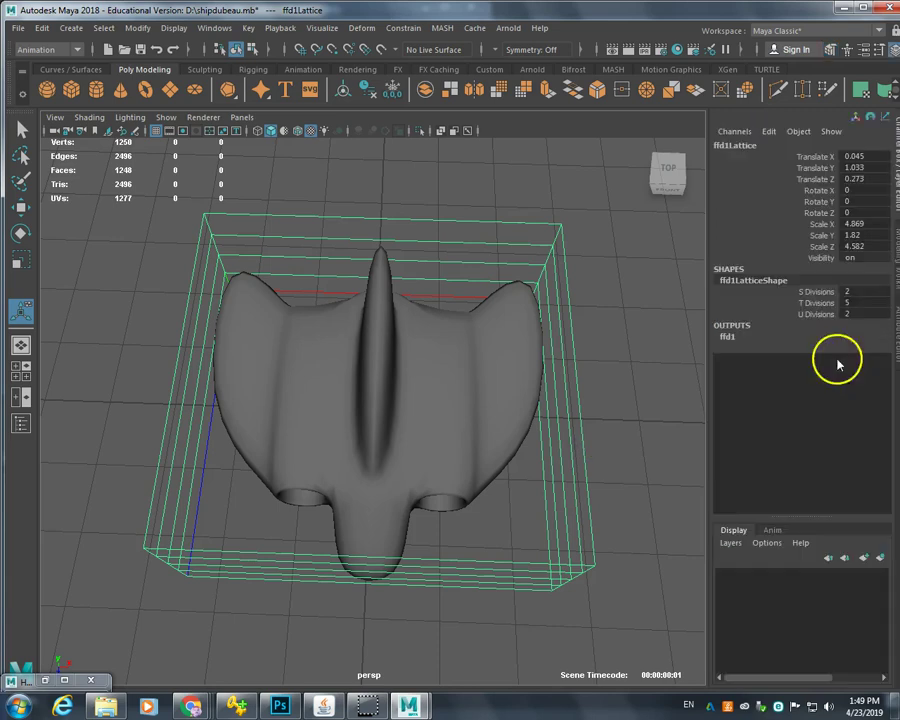
pyautogui.click(896, 330)
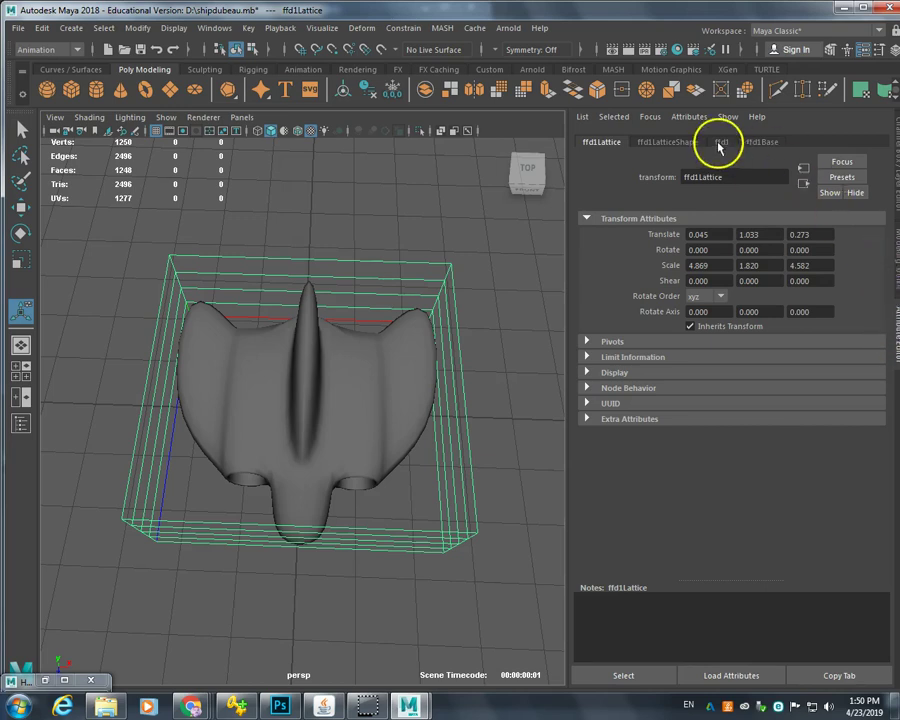
pyautogui.click(665, 142)
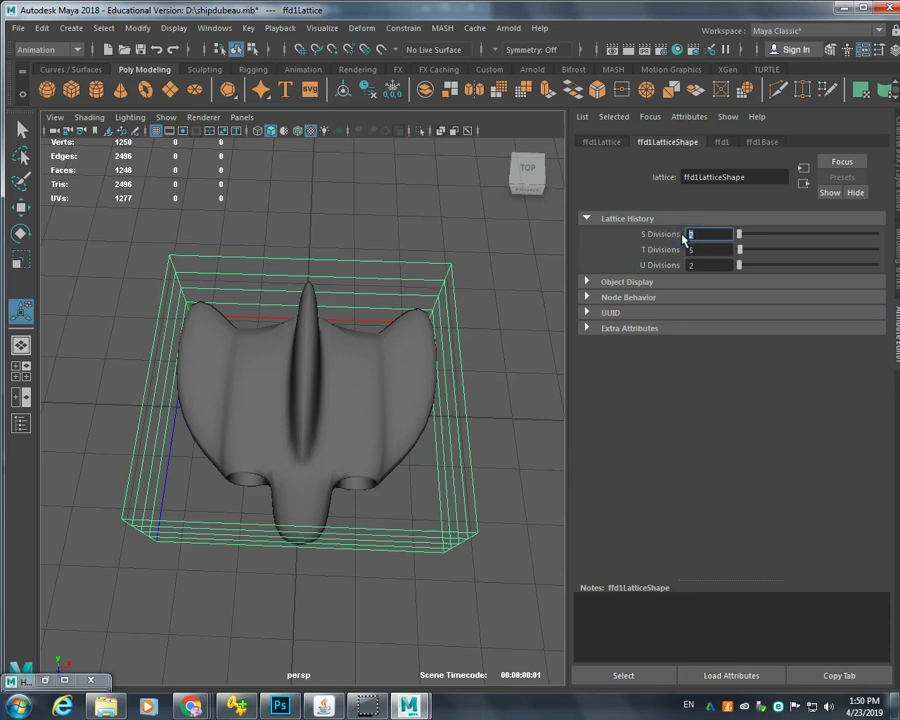
pyautogui.press('Tab')
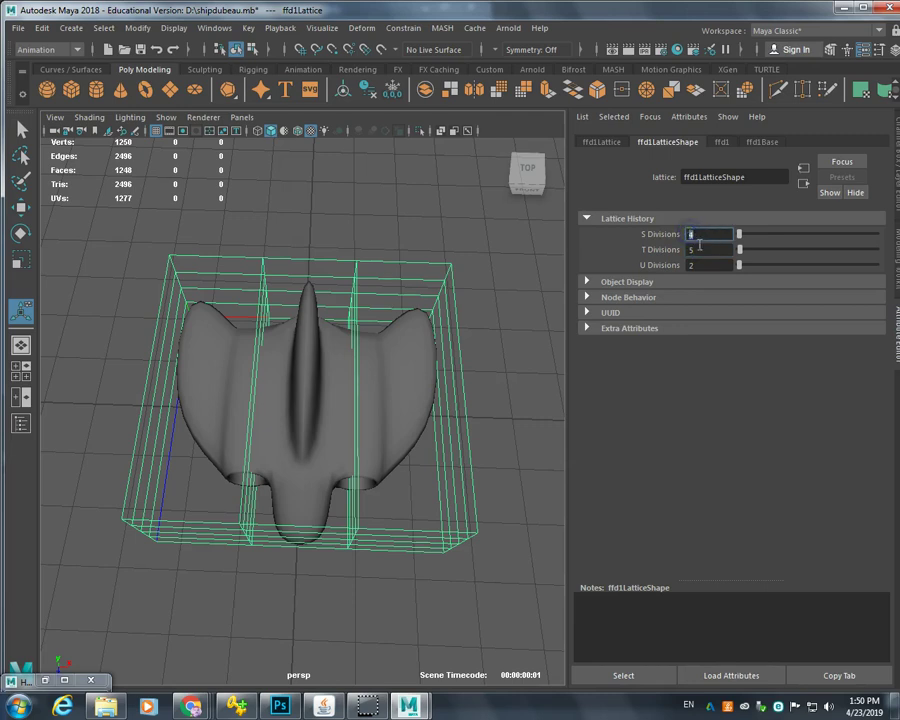
pyautogui.press('Tab')
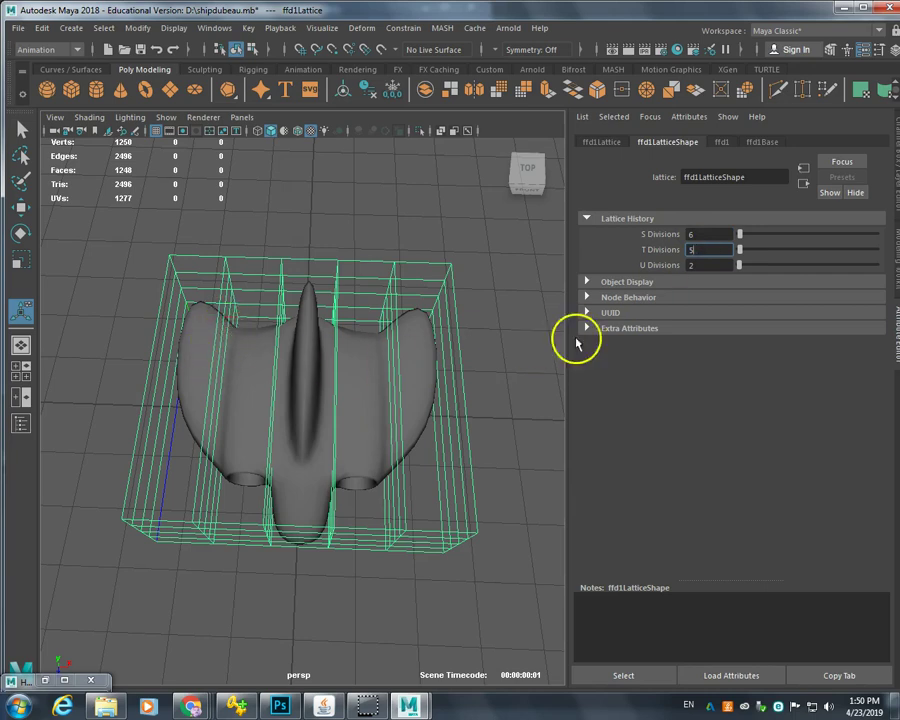
pyautogui.doubleClick(690, 265)
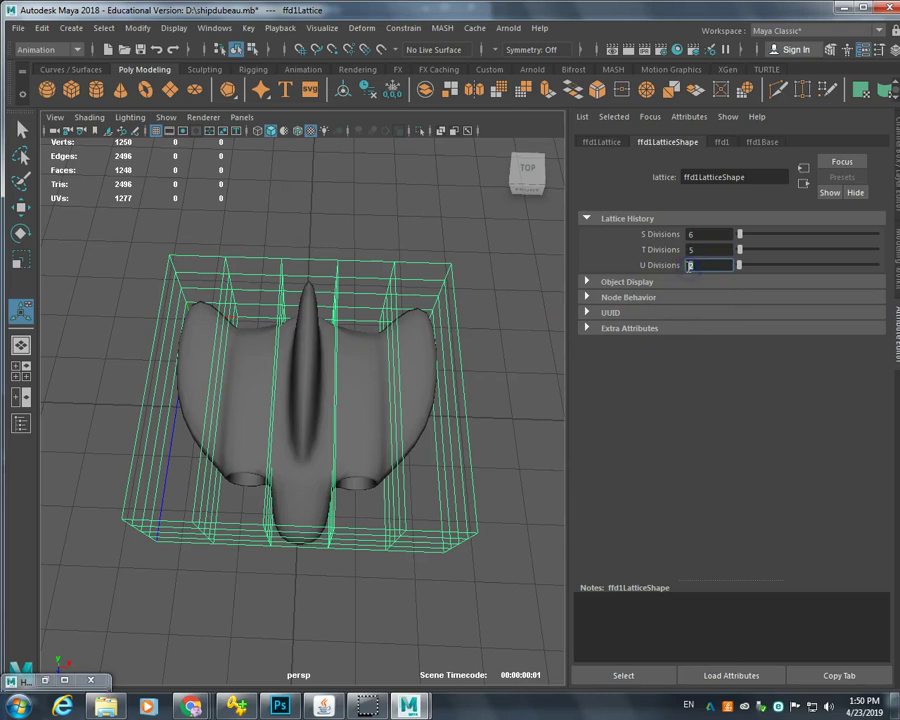
pyautogui.click(712, 249)
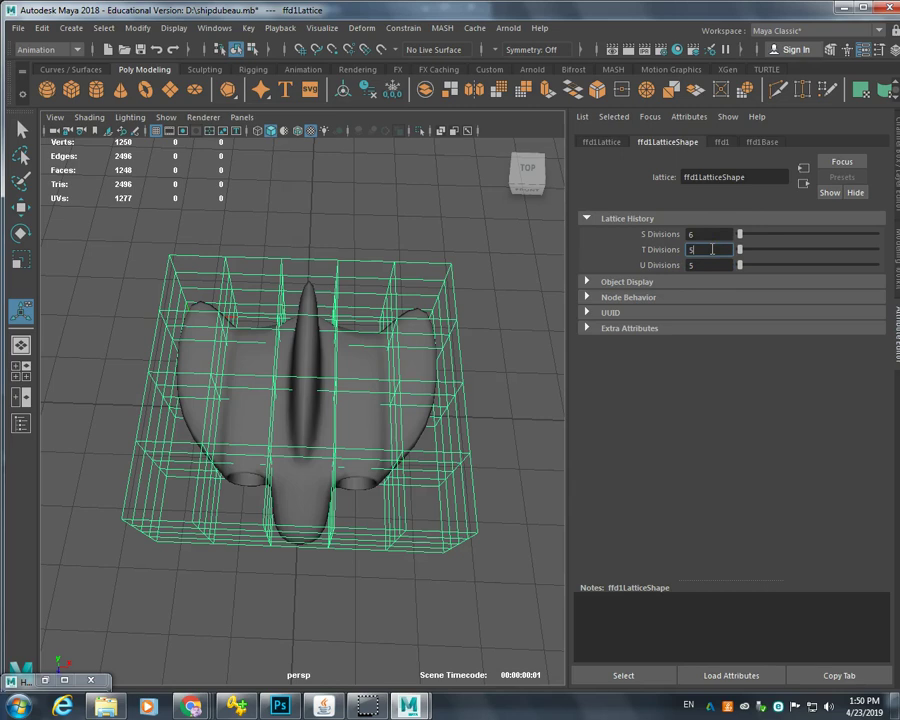
pyautogui.press('Return')
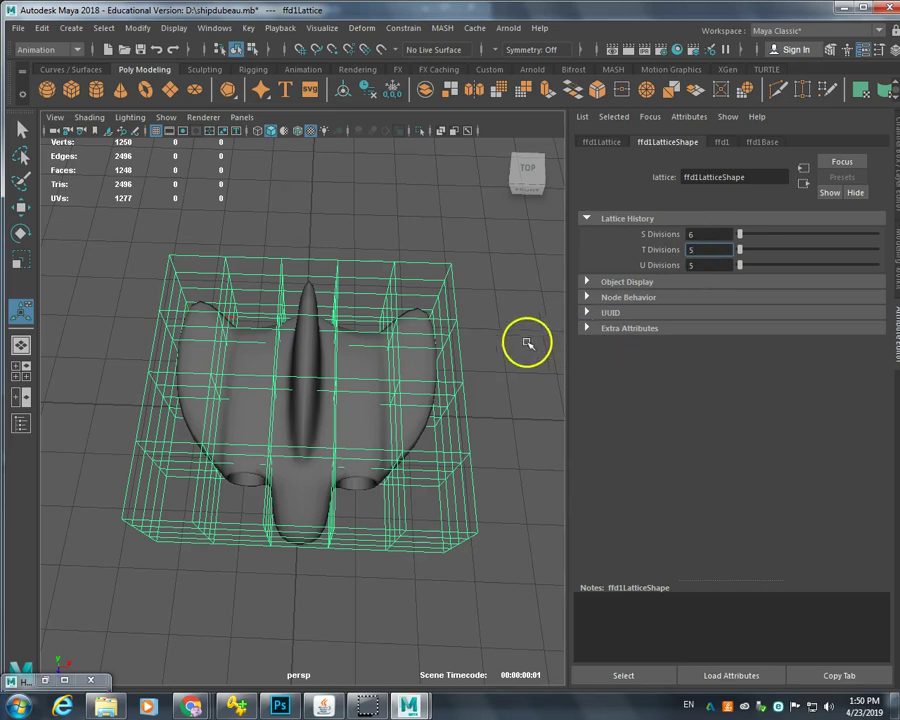
# Select the outermost lattice points on both wing sides and raise them to bend the wingtips upward.
pyautogui.click(480, 458)
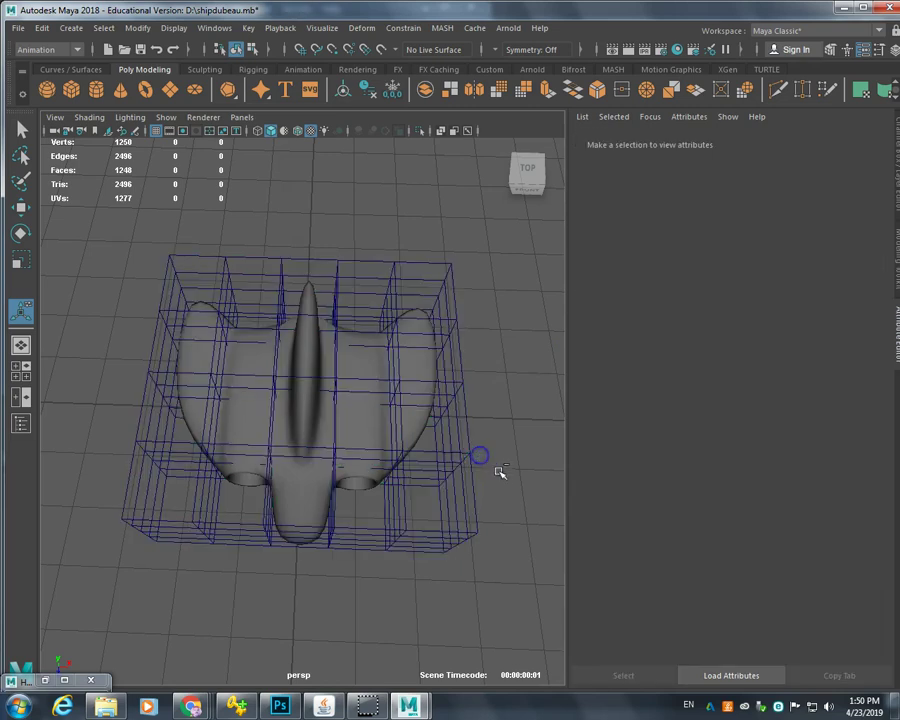
pyautogui.click(468, 455)
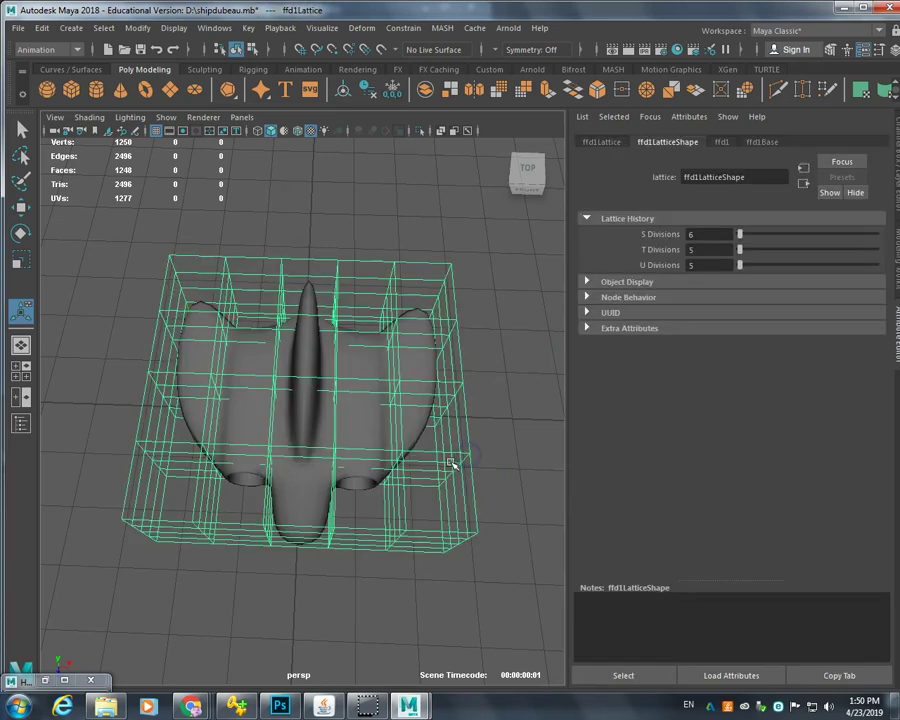
pyautogui.moveTo(396, 263); pyautogui.dragTo(396, 231, button='right')
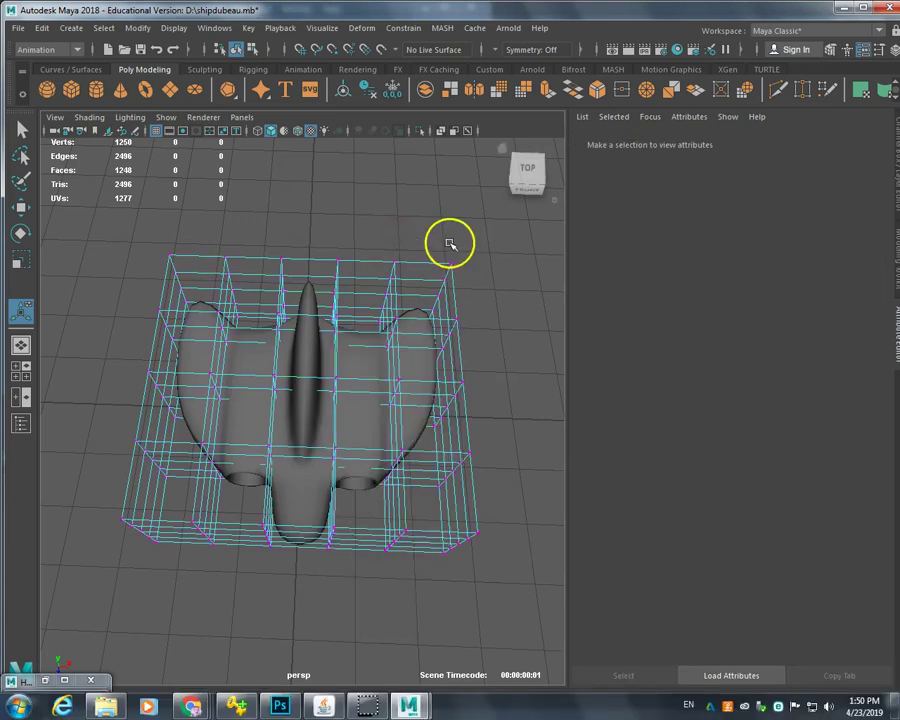
pyautogui.scroll(3, 488, 343)
pyautogui.scroll(-3, 488, 343)
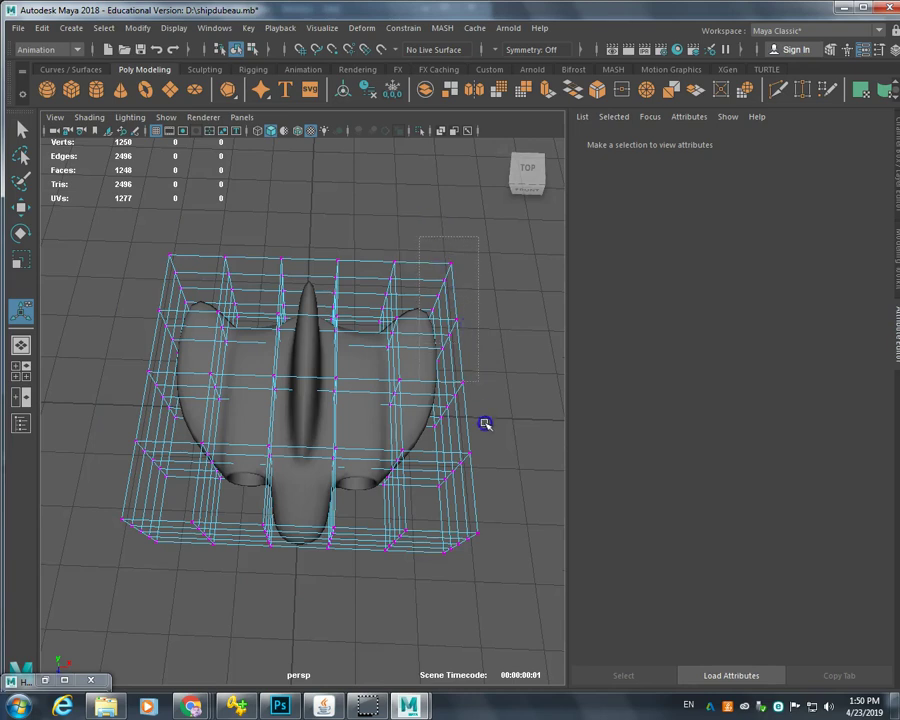
pyautogui.moveTo(545, 622); pyautogui.dragTo(543, 620)
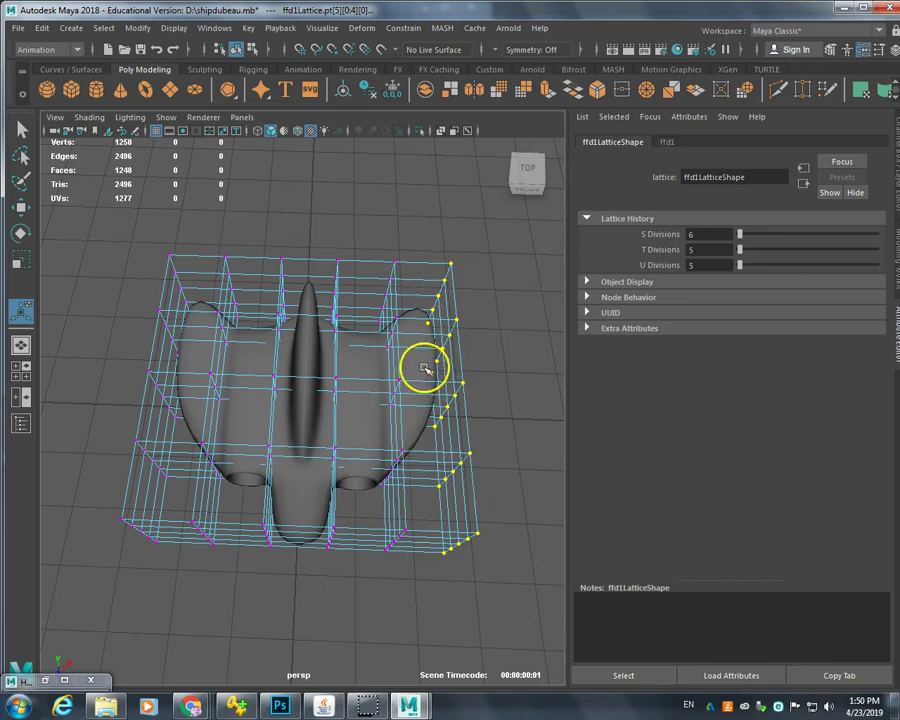
pyautogui.moveTo(115, 238); pyautogui.dragTo(196, 624)
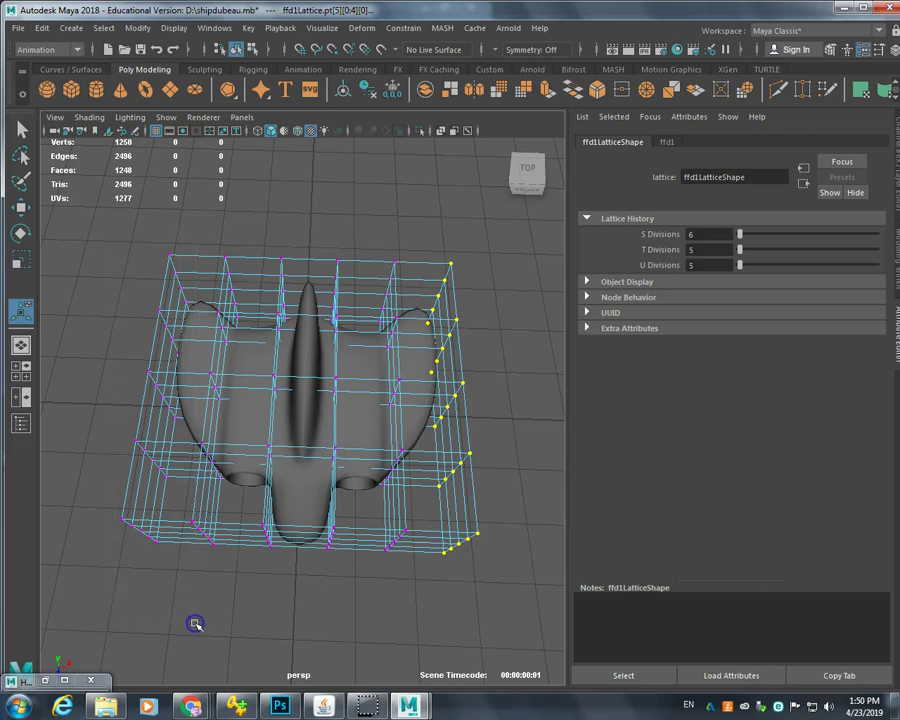
pyautogui.press('w')
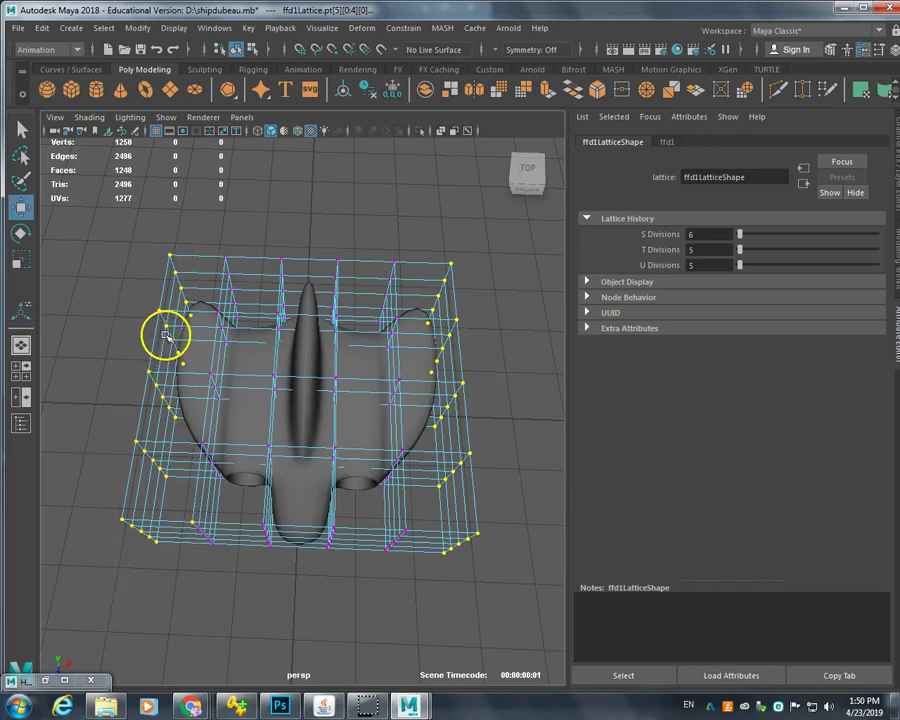
pyautogui.moveTo(305, 438); pyautogui.dragTo(368, 390)
pyautogui.moveTo(311, 385); pyautogui.dragTo(309, 376)
pyautogui.click(484, 281)
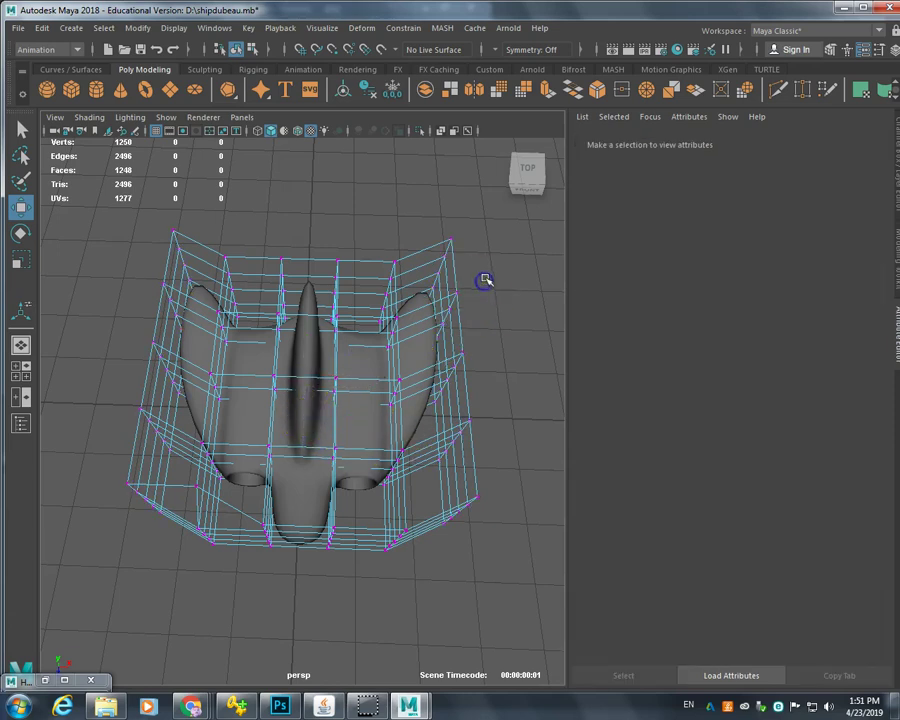
# Widen both wings by moving the outermost lattice points on each side outward in turn.
pyautogui.moveTo(499, 576); pyautogui.dragTo(499, 576)
pyautogui.moveTo(518, 376); pyautogui.dragTo(542, 377)
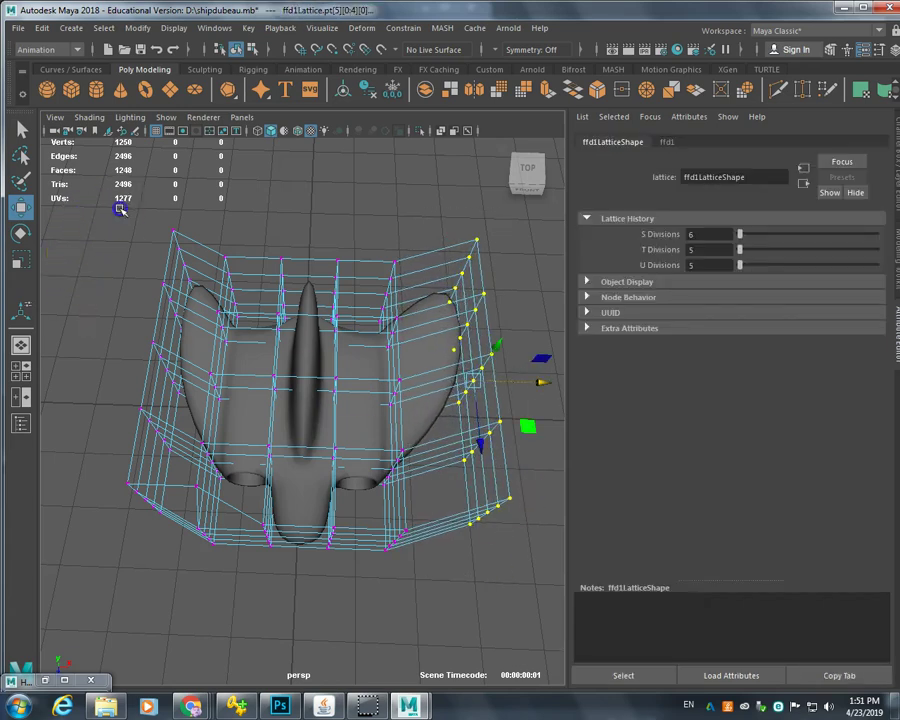
pyautogui.moveTo(181, 576); pyautogui.dragTo(165, 547)
pyautogui.moveTo(204, 371); pyautogui.dragTo(204, 412)
pyautogui.moveTo(115, 228); pyautogui.dragTo(140, 228)
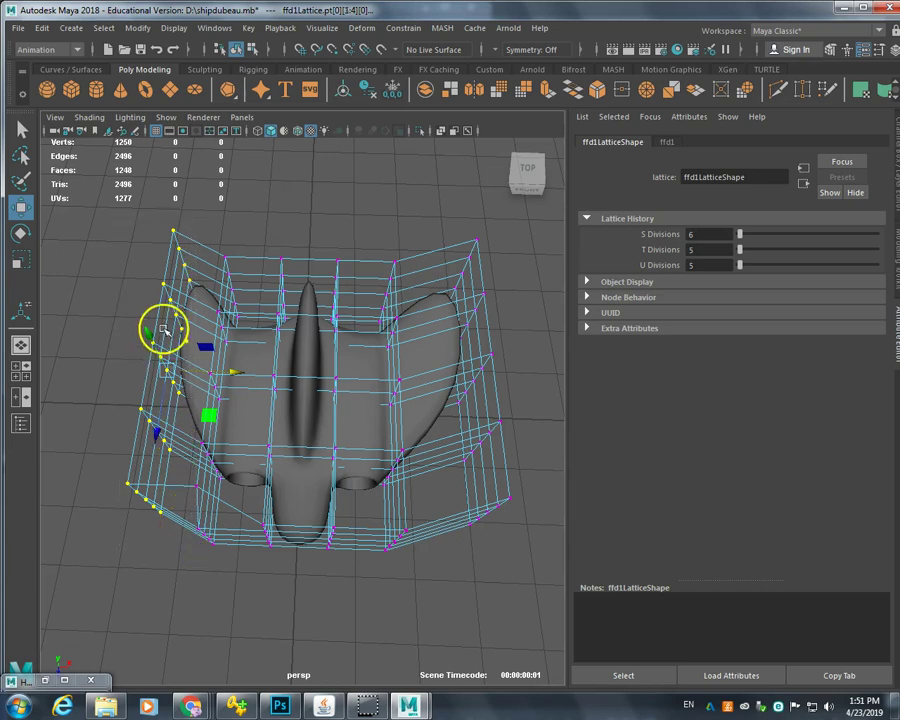
pyautogui.moveTo(231, 375); pyautogui.dragTo(209, 375)
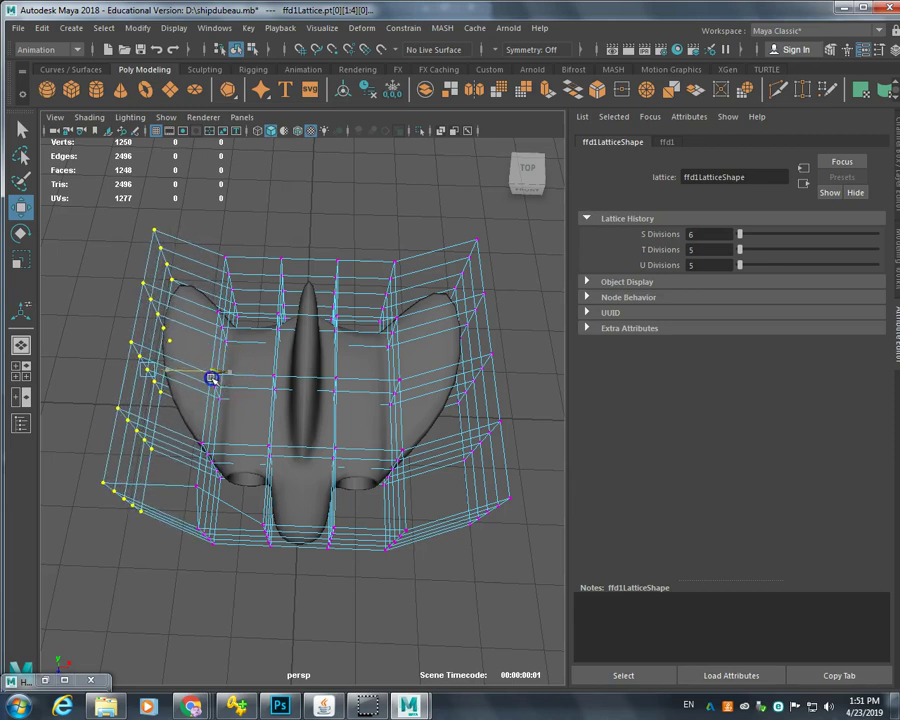
# Clear the lattice point selection and examine the reshaped wings from above and from the side.
pyautogui.keyDown('alt'); pyautogui.moveTo(160, 601); pyautogui.dragTo(209, 368); pyautogui.keyUp('alt')
pyautogui.click(161, 315)
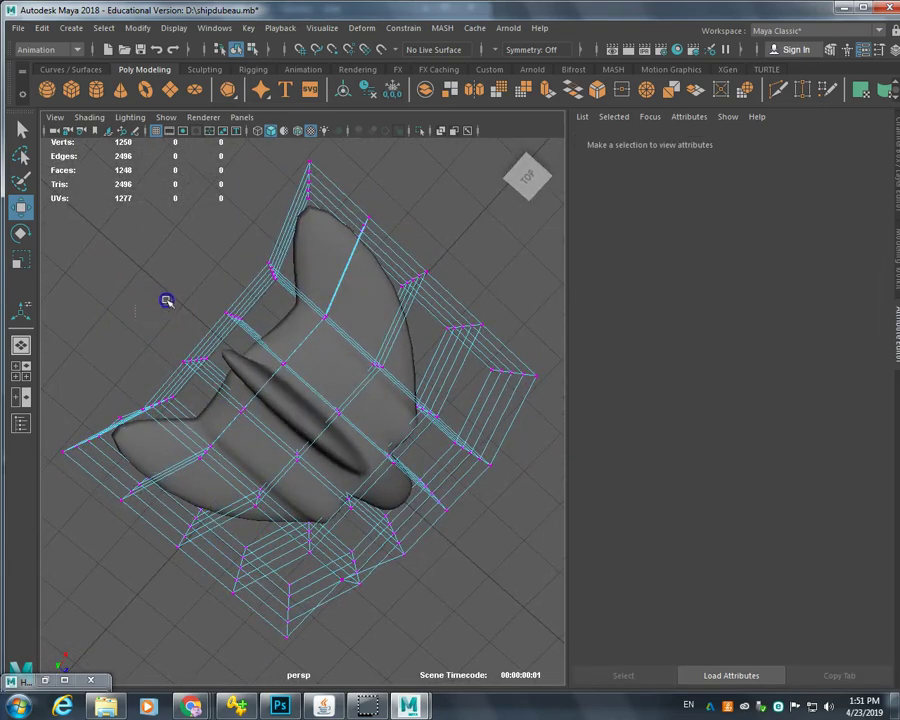
pyautogui.keyDown('alt'); pyautogui.moveTo(147, 313); pyautogui.dragTo(74, 255); pyautogui.keyUp('alt')
pyautogui.click(139, 528)
pyautogui.keyDown('alt'); pyautogui.moveTo(139, 528); pyautogui.dragTo(224, 438); pyautogui.keyUp('alt')
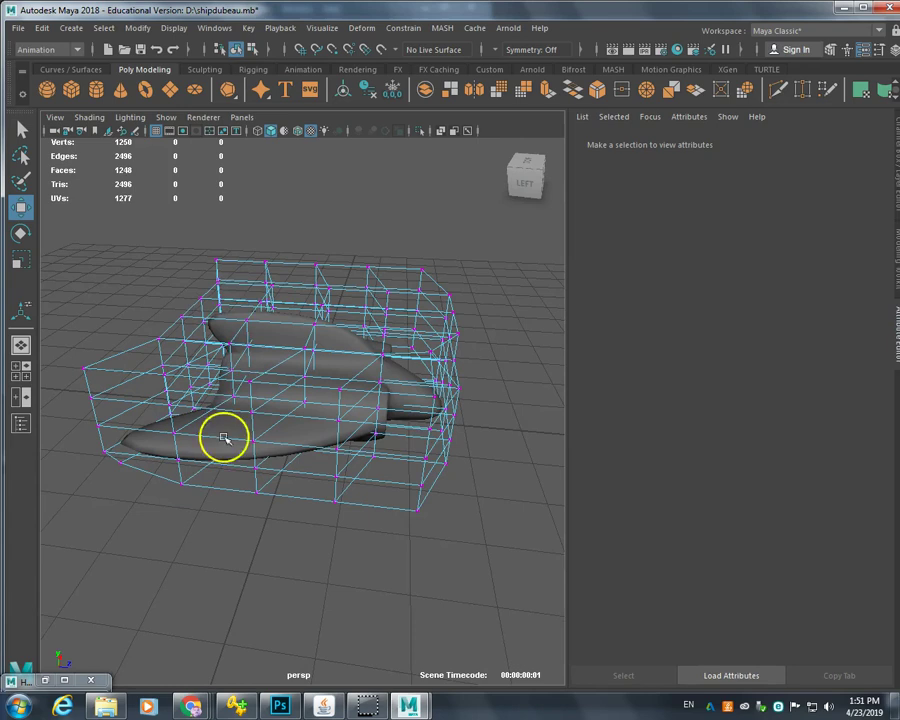
pyautogui.click(200, 297)
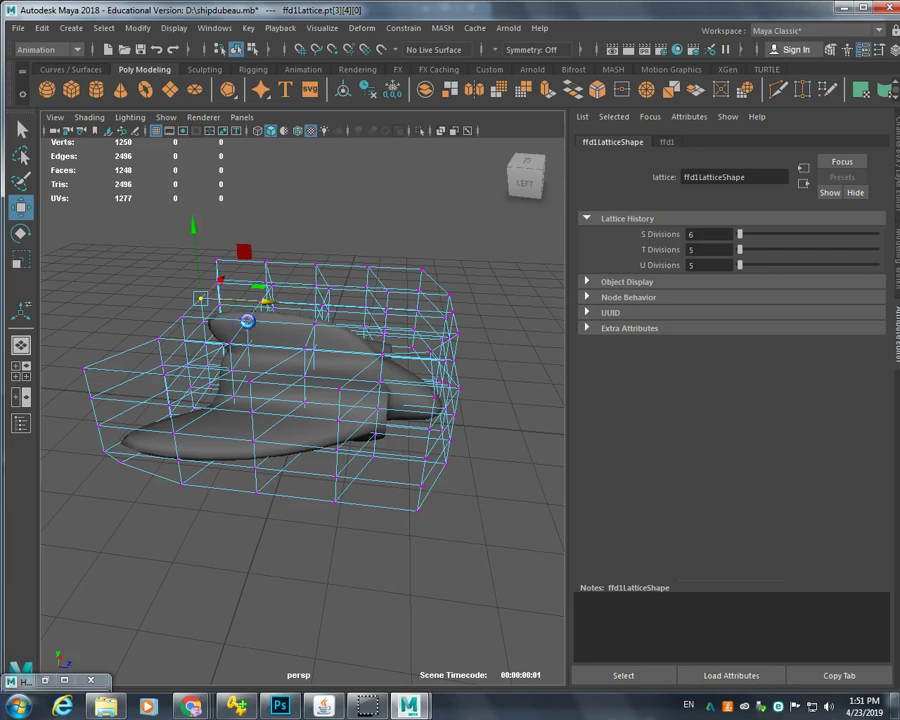
pyautogui.click(212, 320)
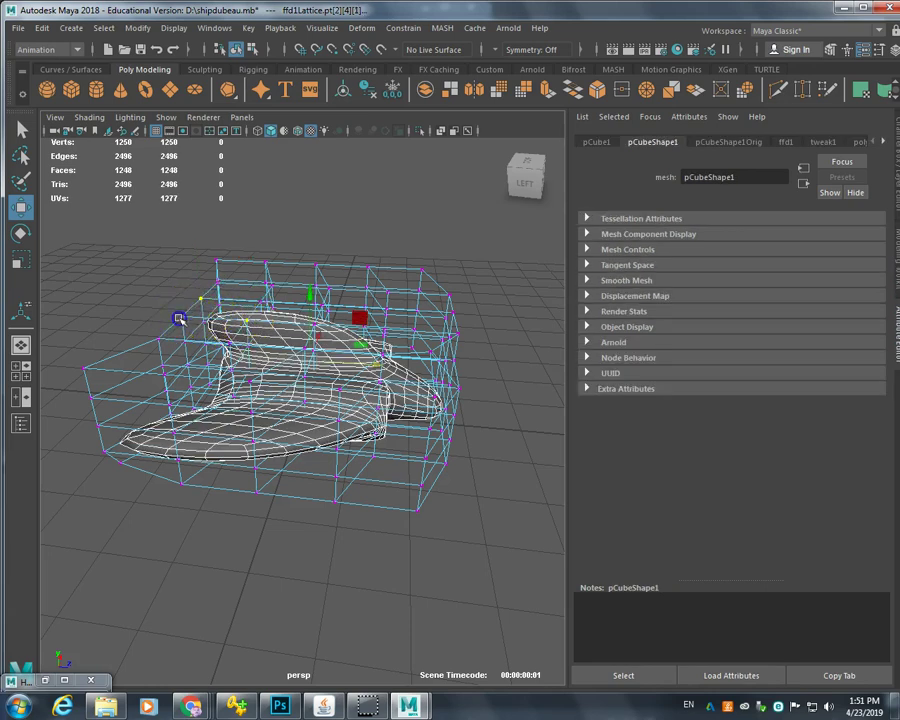
pyautogui.scroll(2, 160, 305)
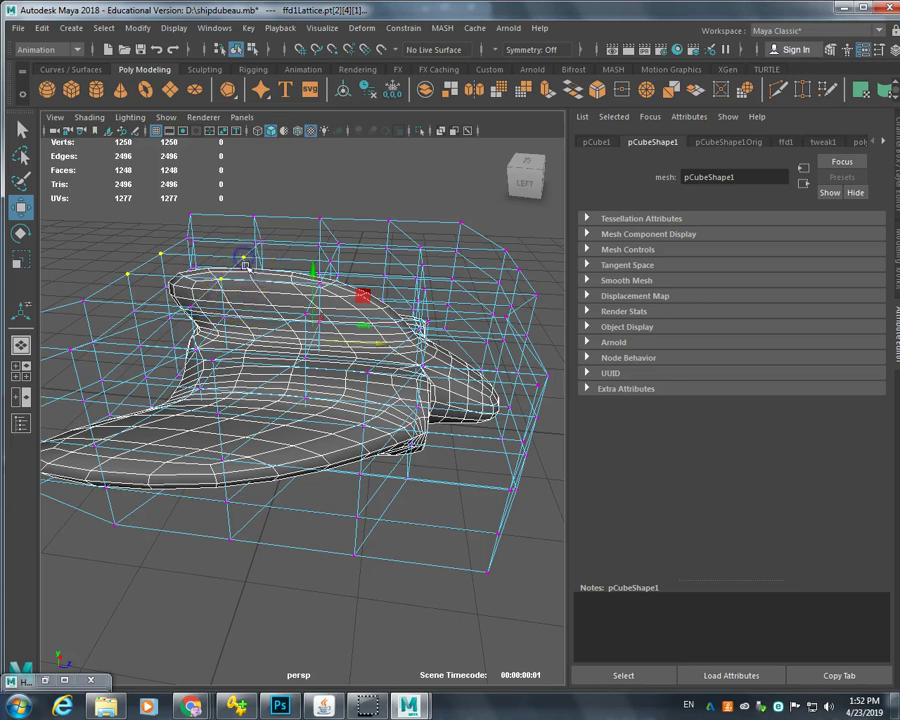
pyautogui.click(128, 297)
pyautogui.click(215, 317)
pyautogui.click(116, 245)
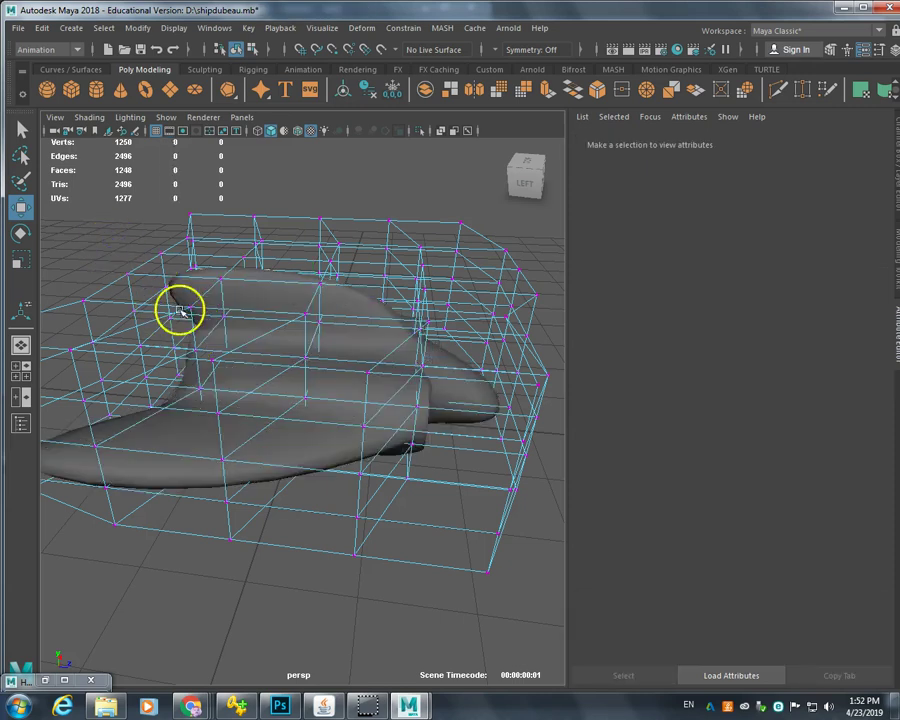
# Select the whole aircraft mesh in object mode and delete its construction history.
pyautogui.keyDown('alt'); pyautogui.moveTo(180, 312); pyautogui.dragTo(215, 415, button='right'); pyautogui.keyUp('alt')
pyautogui.keyDown('alt'); pyautogui.moveTo(227, 416); pyautogui.dragTo(317, 422); pyautogui.keyUp('alt')
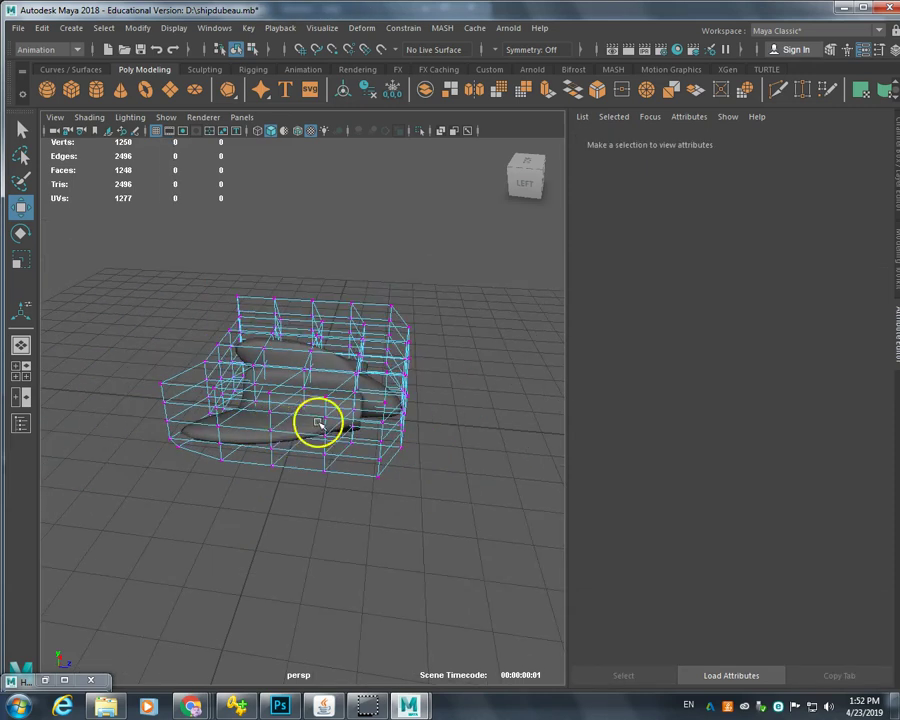
pyautogui.click(336, 364)
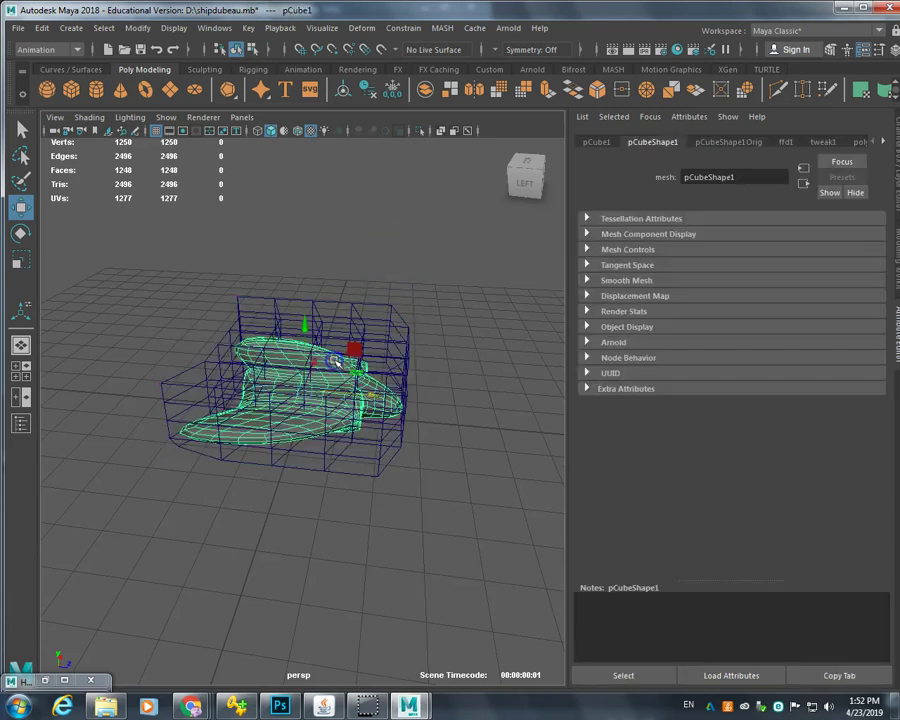
pyautogui.moveTo(337, 300); pyautogui.dragTo(383, 289, button='right')
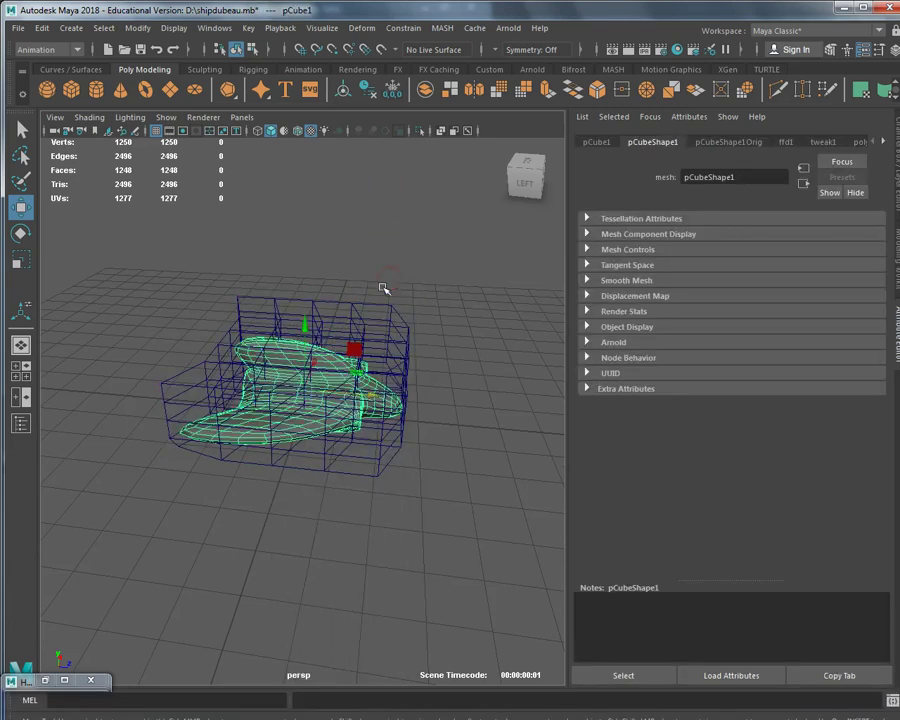
pyautogui.click(40, 28)
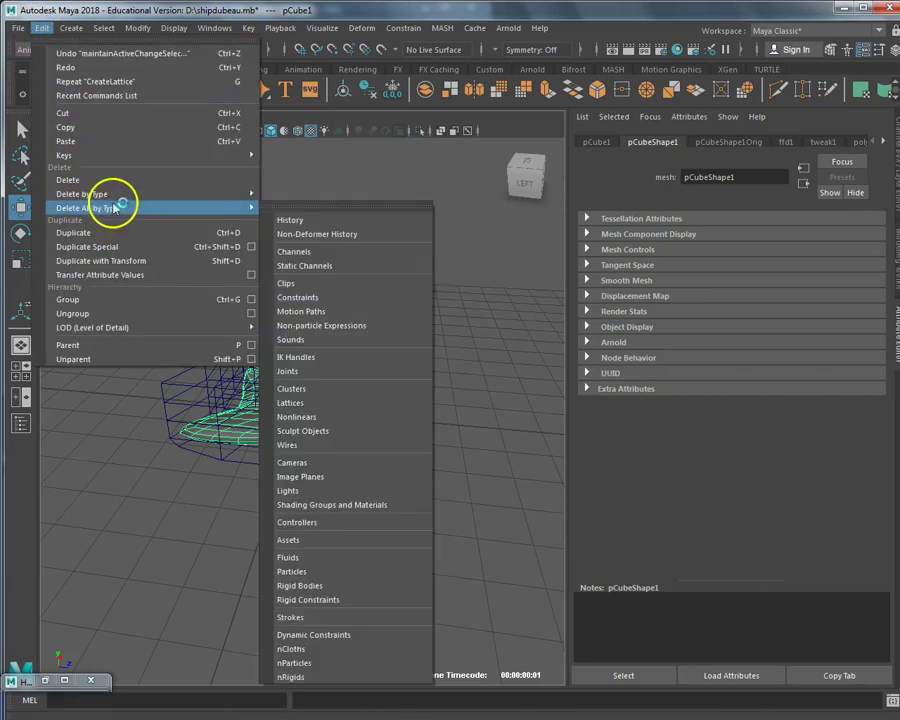
pyautogui.moveTo(121, 193)
pyautogui.click(373, 204)
pyautogui.click(368, 330)
pyautogui.moveTo(358, 332); pyautogui.dragTo(415, 322)
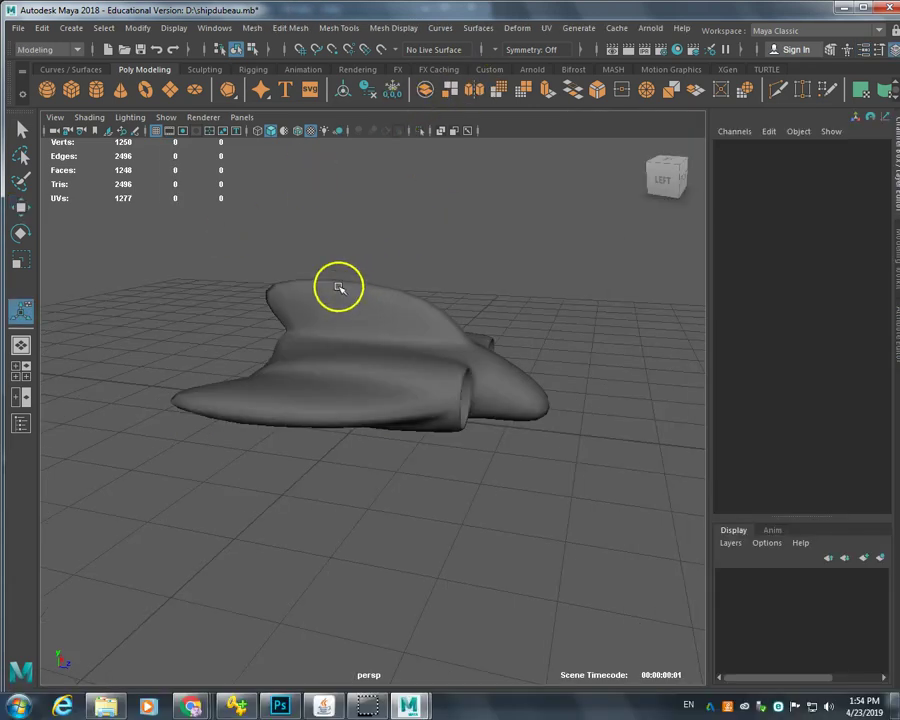
# Open the Hypershade with nothing selected, close its docked viewport, and maximize the Hypershade window.
pyautogui.click(321, 392)
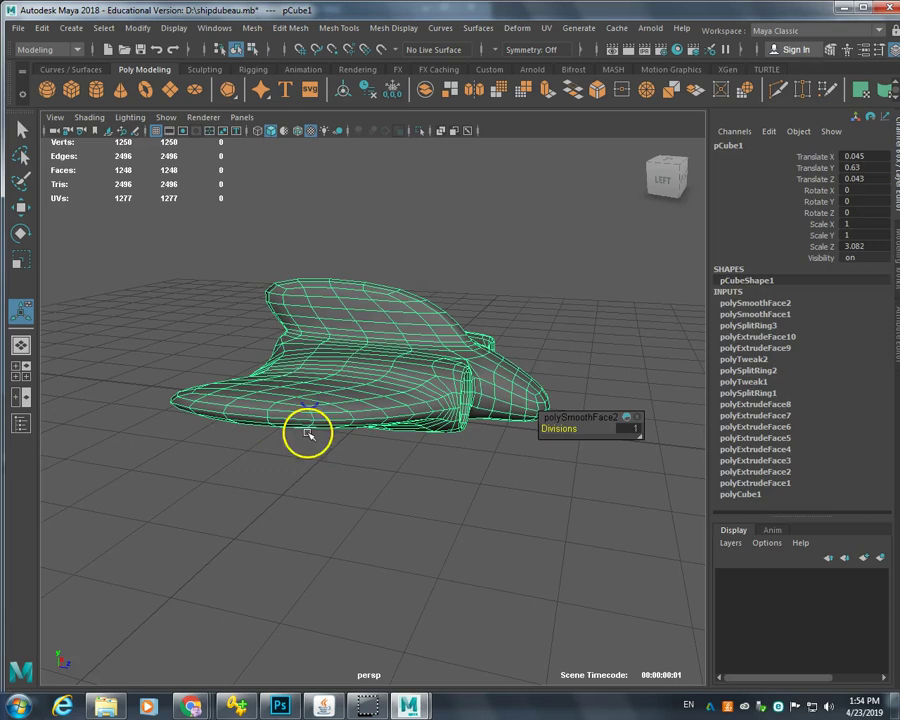
pyautogui.click(324, 455)
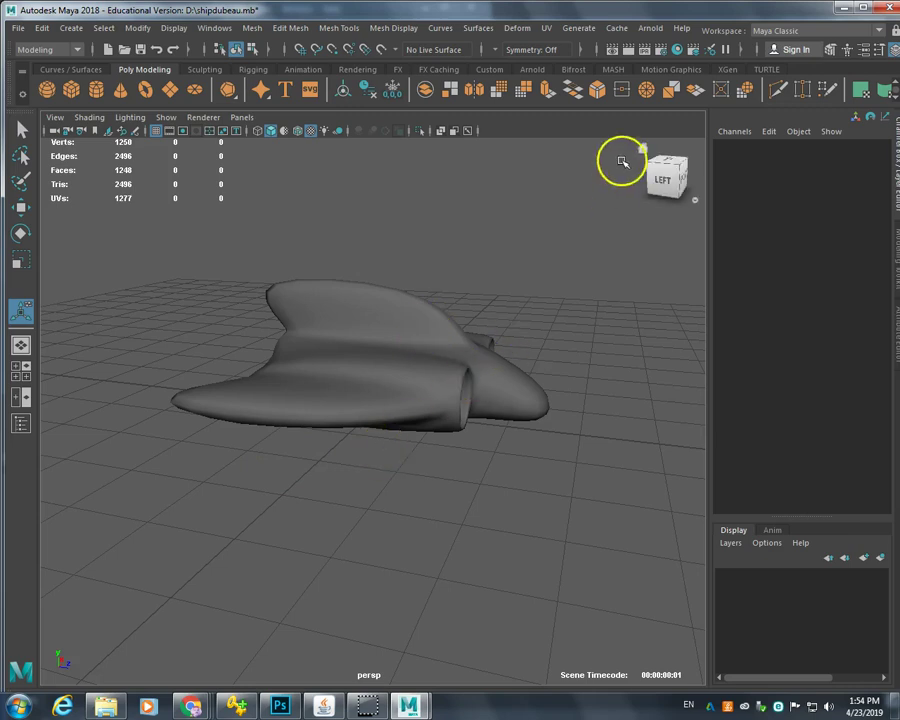
pyautogui.click(678, 50)
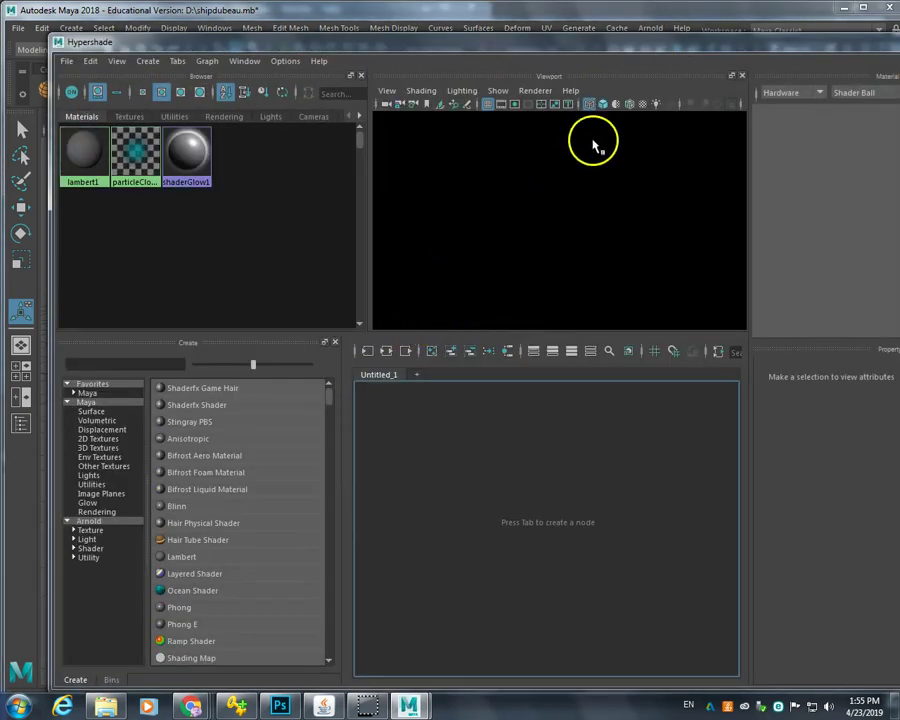
pyautogui.click(741, 76)
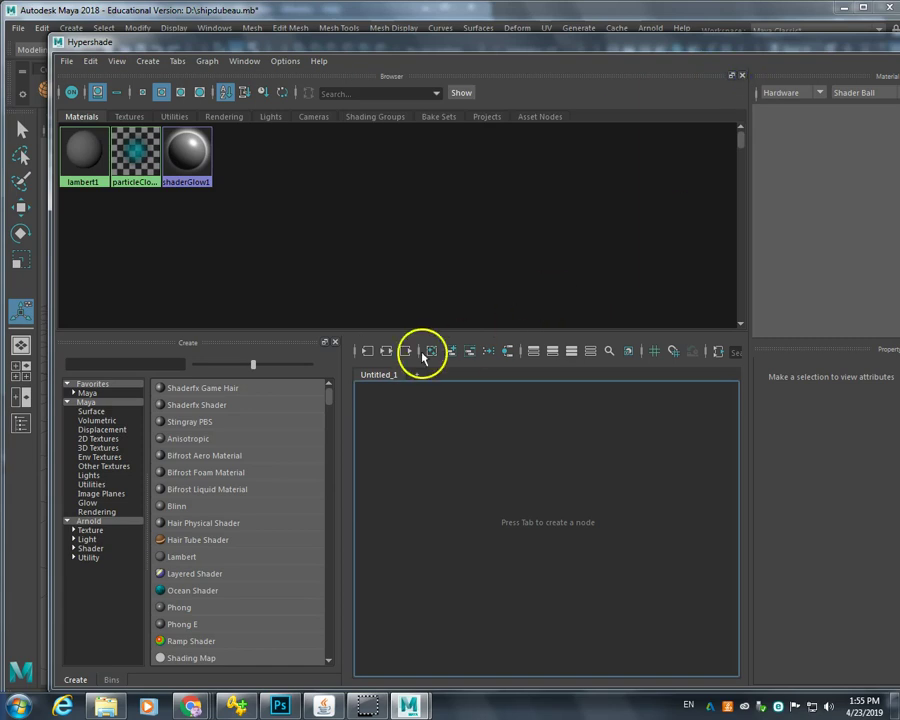
pyautogui.doubleClick(575, 43)
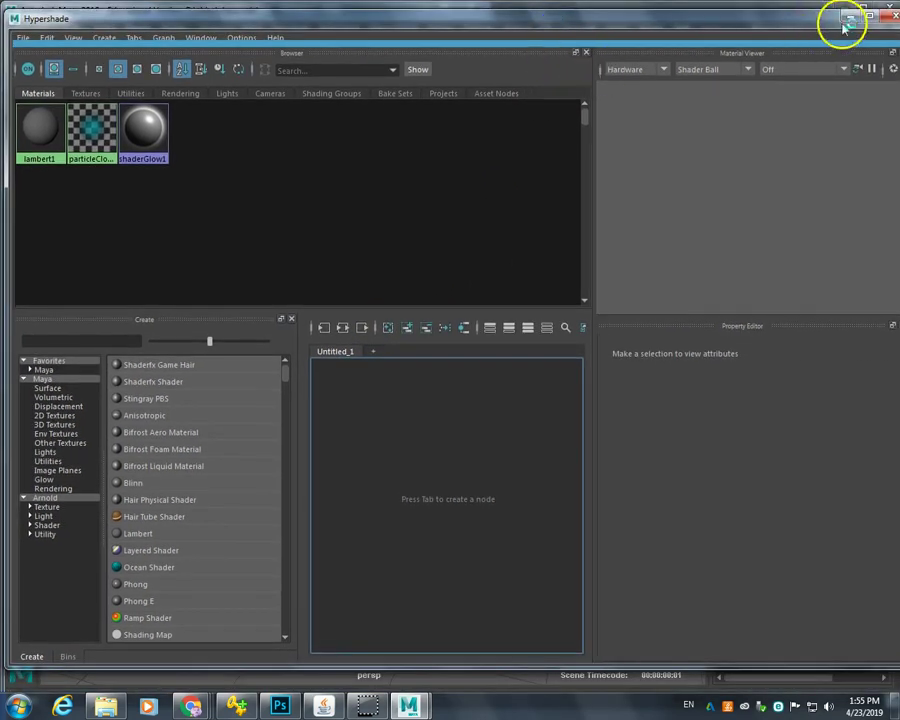
pyautogui.click(866, 18)
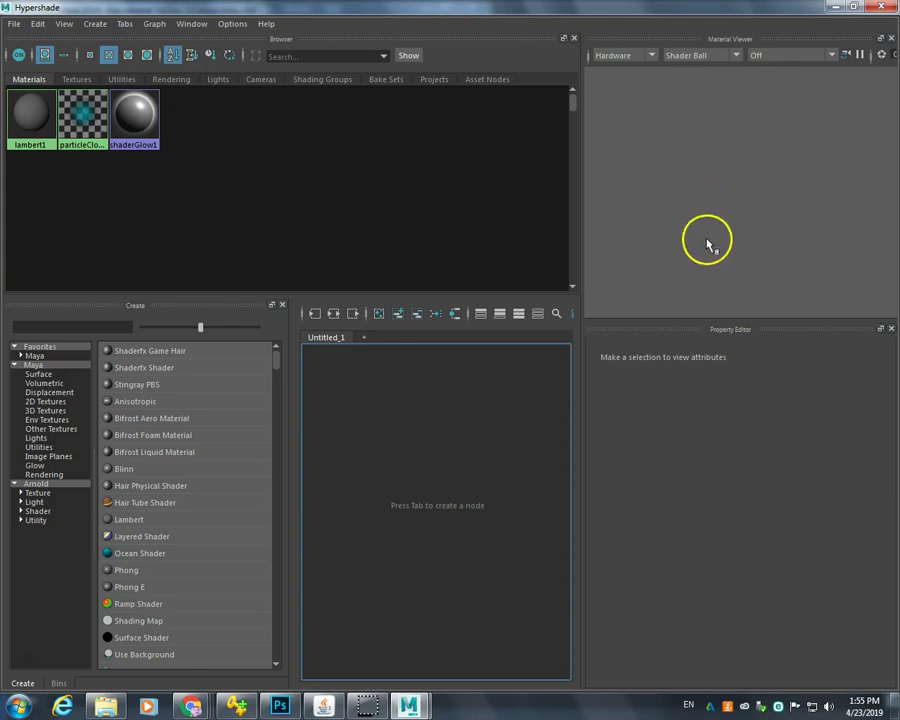
# Reopen the Hypershade's viewport in shaded display and dock it between the material browser and the material viewer.
pyautogui.click(191, 33)
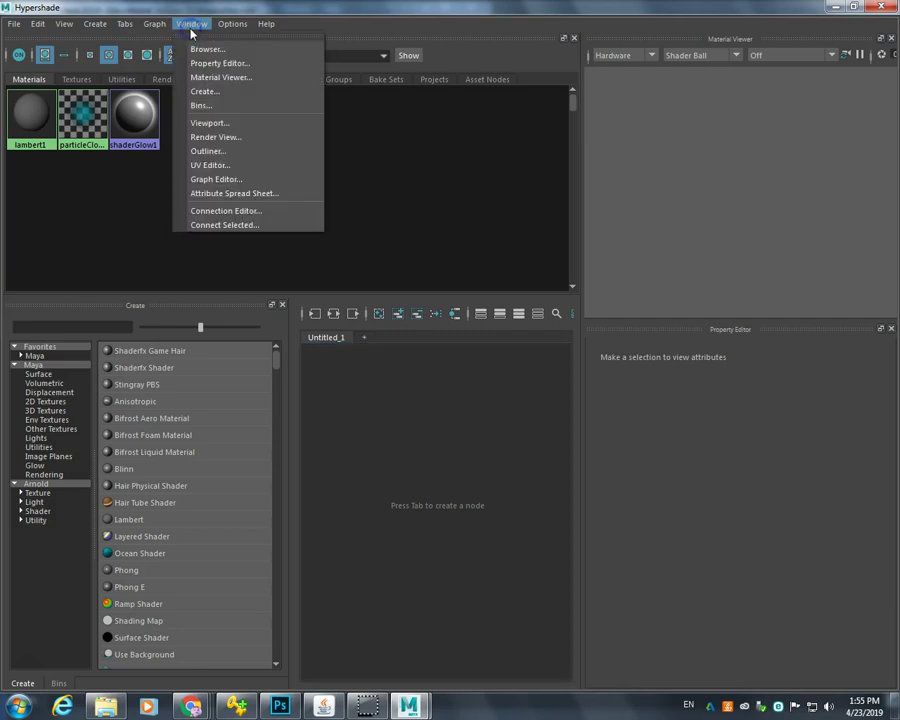
pyautogui.click(221, 123)
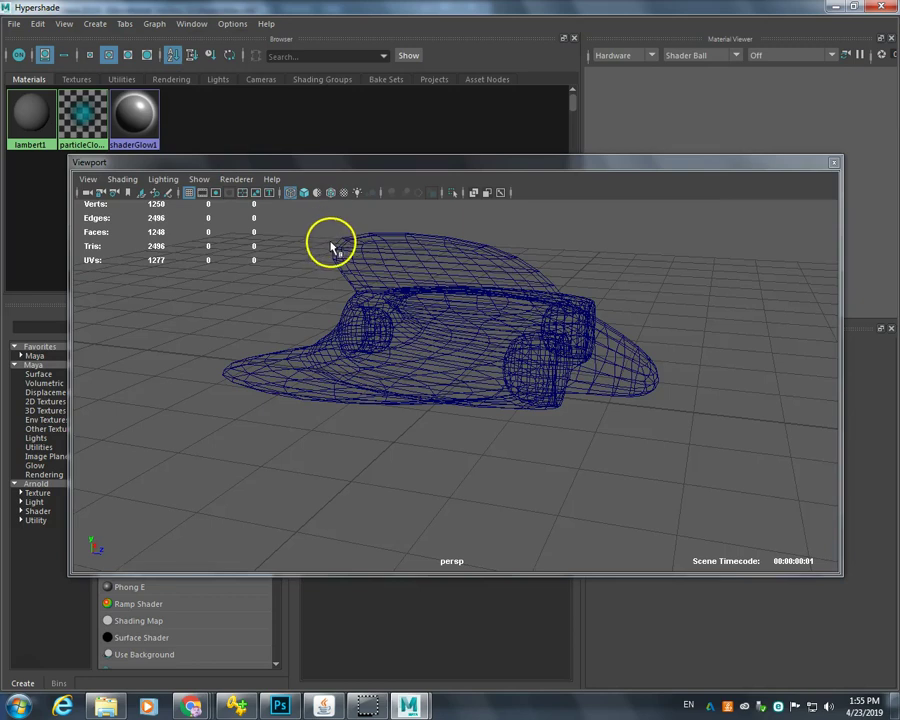
pyautogui.press('4')
pyautogui.press('5')
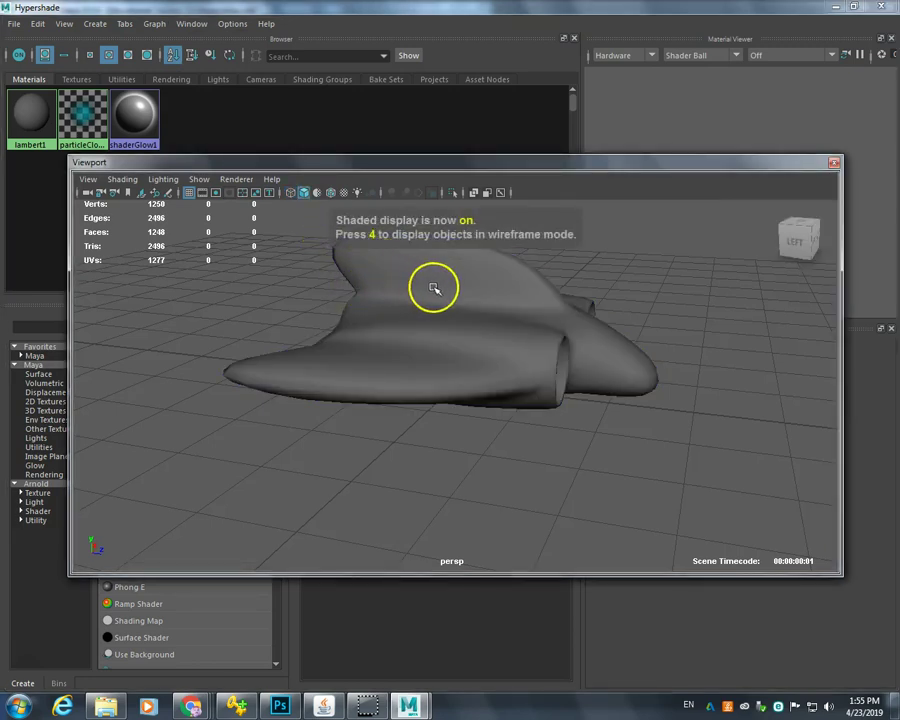
pyautogui.press('4')
pyautogui.press('5')
pyautogui.moveTo(434, 158)
pyautogui.mouseDown()
pyautogui.moveTo(531, 120)
pyautogui.moveTo(526, 137)
pyautogui.moveTo(496, 143)
pyautogui.moveTo(261, 139)
pyautogui.mouseUp()
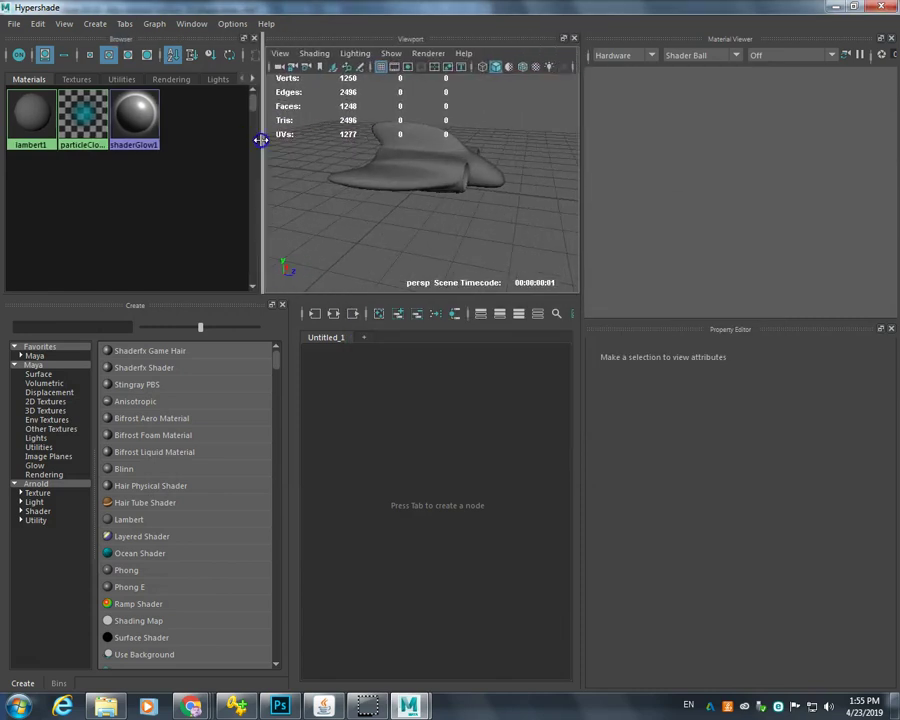
# Create a Blinn material and set its color to cyan.
pyautogui.click(427, 172)
pyautogui.click(424, 221)
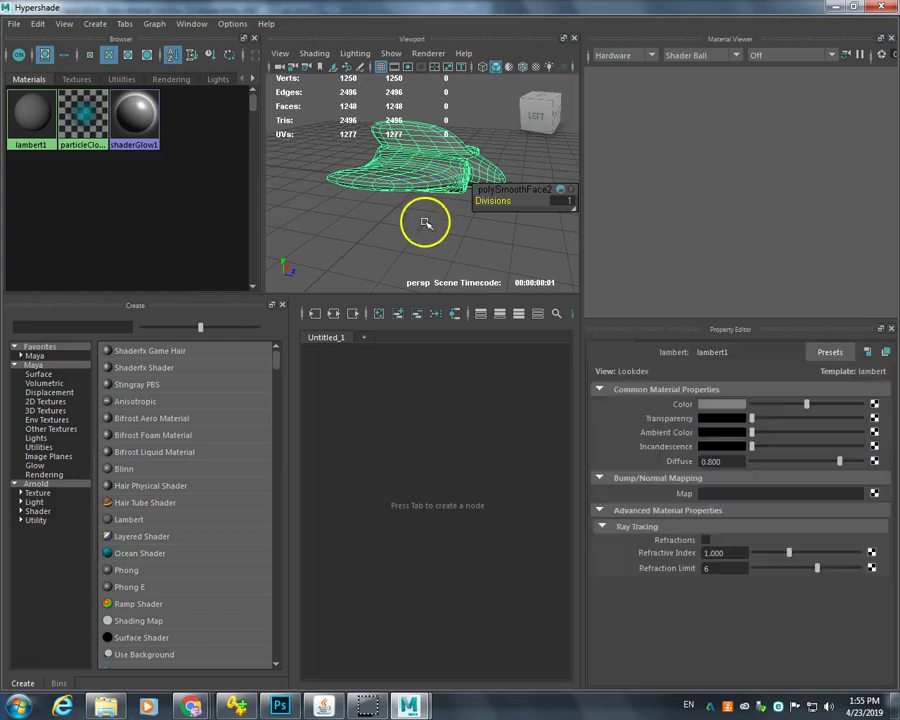
pyautogui.click(426, 180)
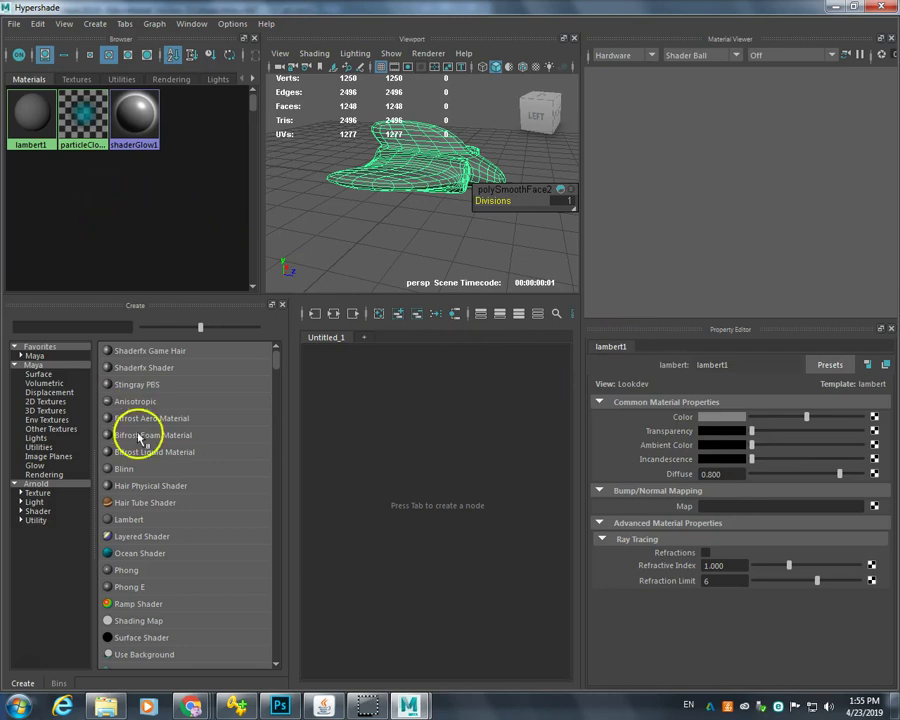
pyautogui.click(126, 470)
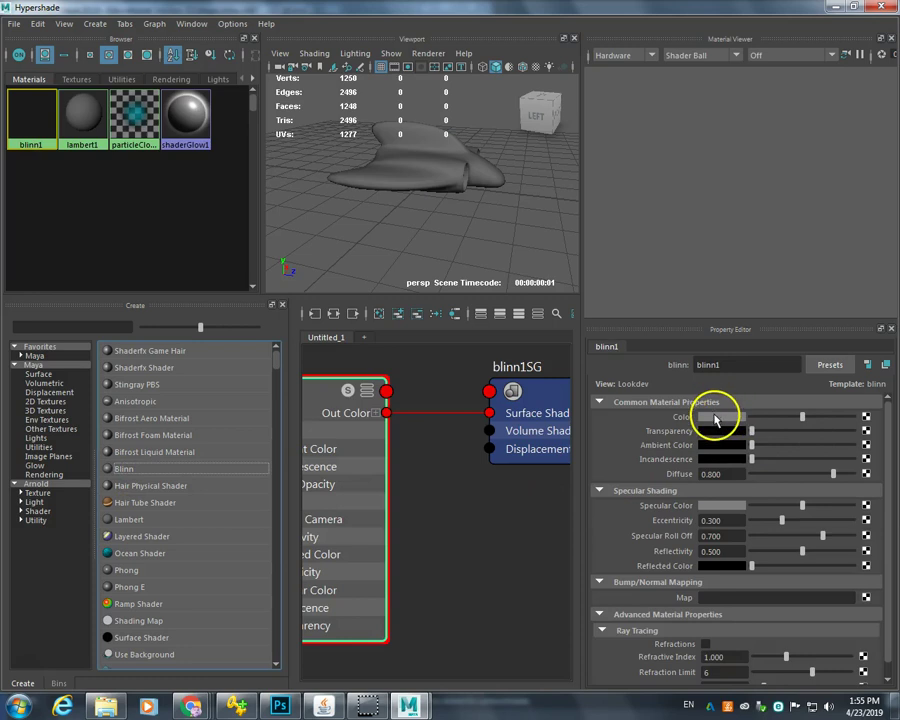
pyautogui.click(715, 418)
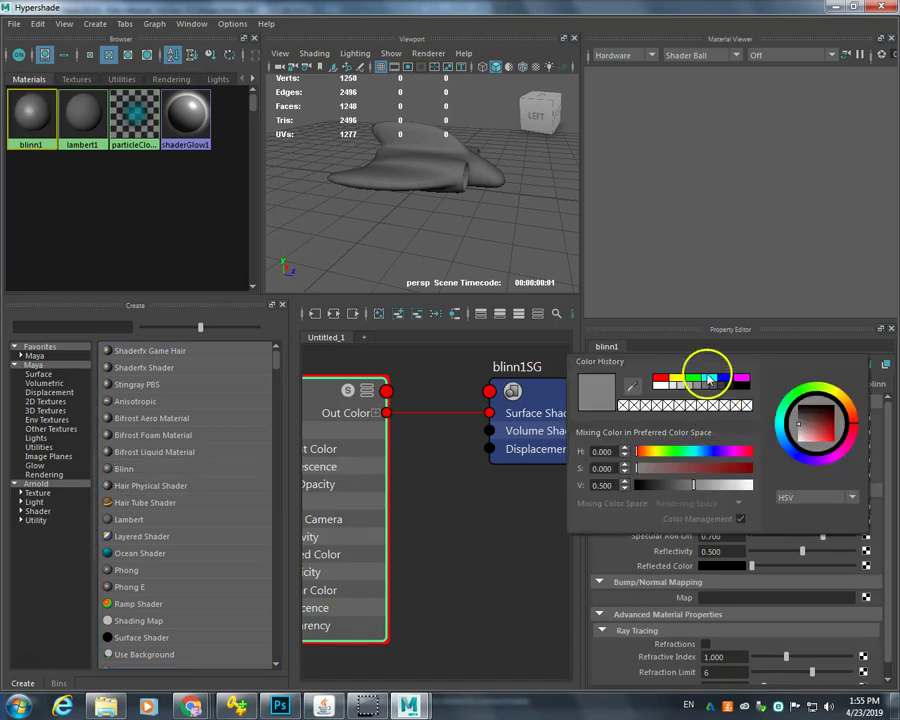
pyautogui.click(712, 379)
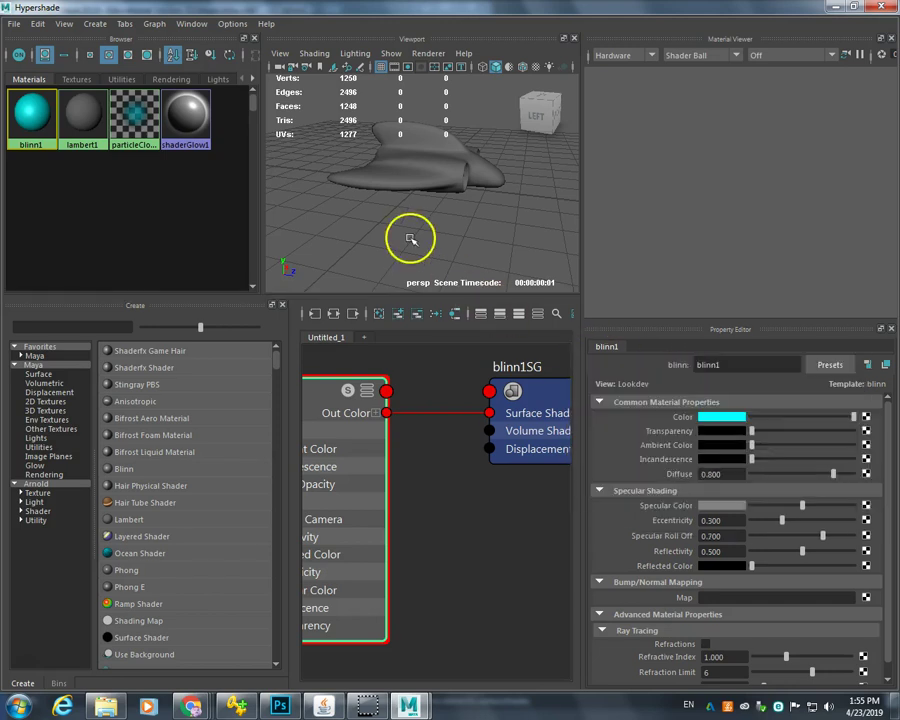
# Assign the cyan blinn1 material to the entire aircraft mesh.
pyautogui.click(434, 168)
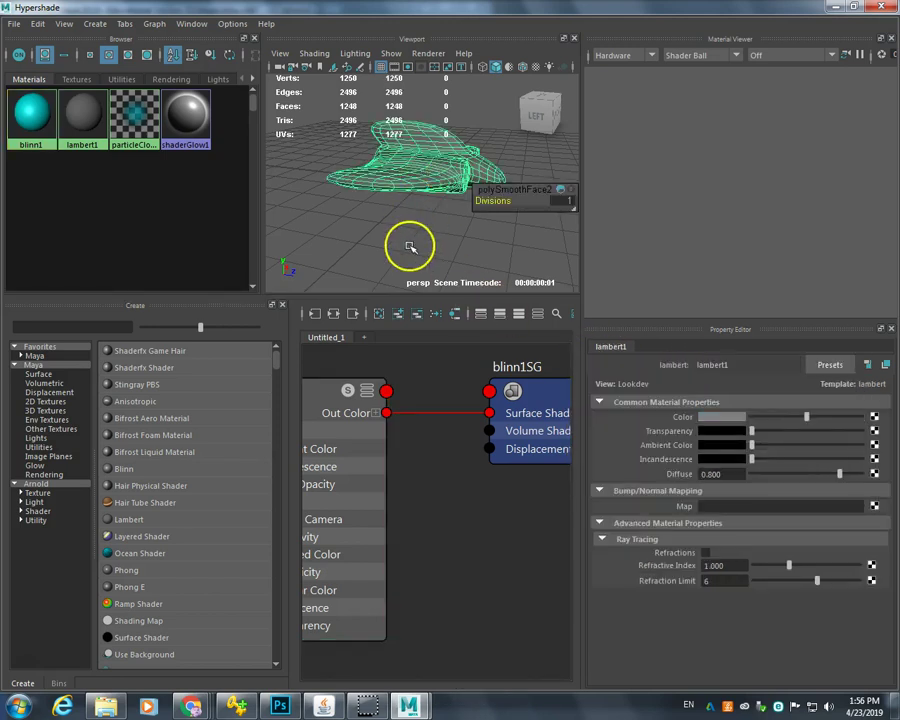
pyautogui.rightClick(417, 173)
pyautogui.click(449, 160)
pyautogui.moveTo(44, 104); pyautogui.dragTo(410, 168)
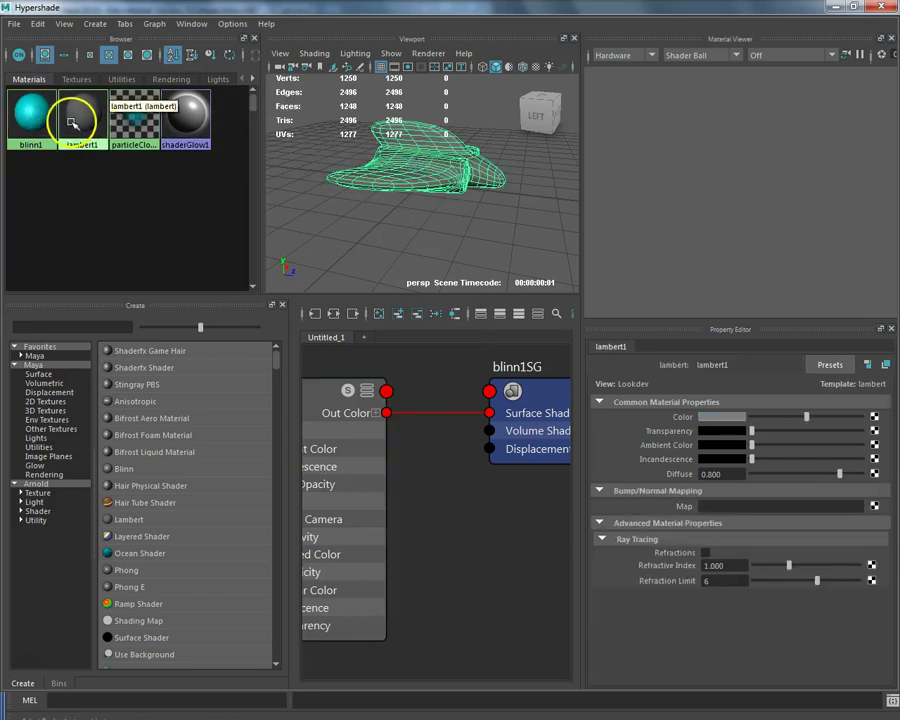
pyautogui.rightClick(40, 115)
pyautogui.click(92, 80)
pyautogui.click(321, 211)
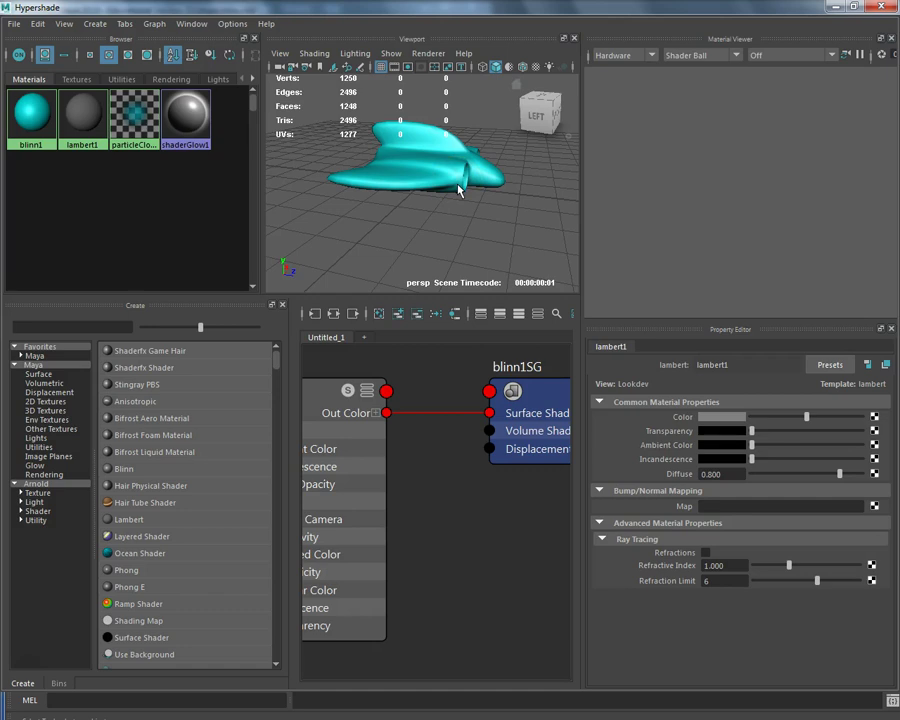
# Undo the assignment of blinn1 to the aircraft and frame the mesh in the Hypershade viewport.
pyautogui.hotkey('ctrl', 'z')
pyautogui.hotkey('ctrl', 'z')
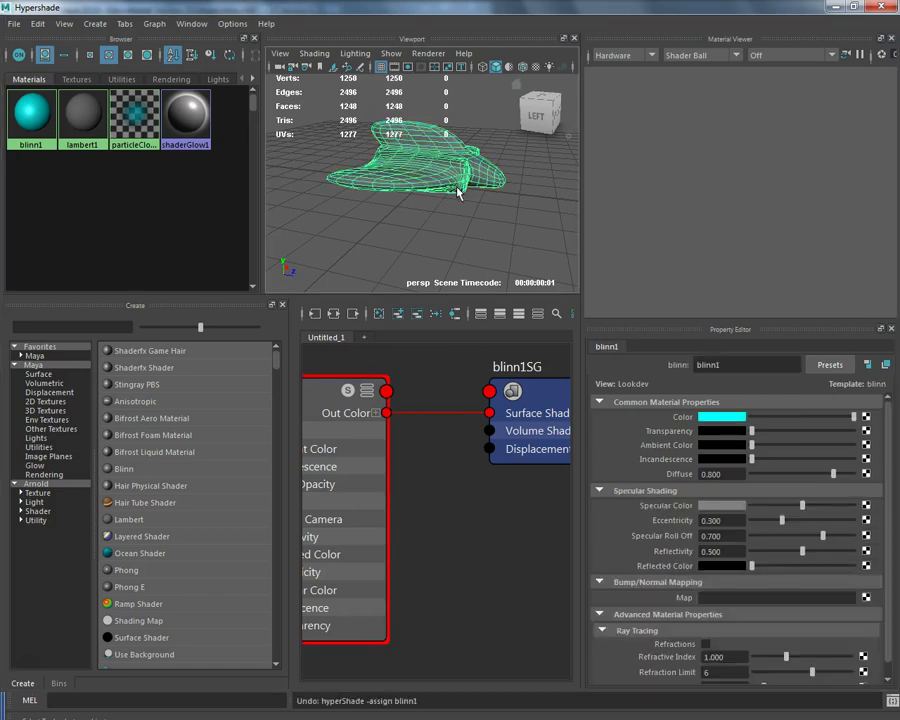
pyautogui.press('f')
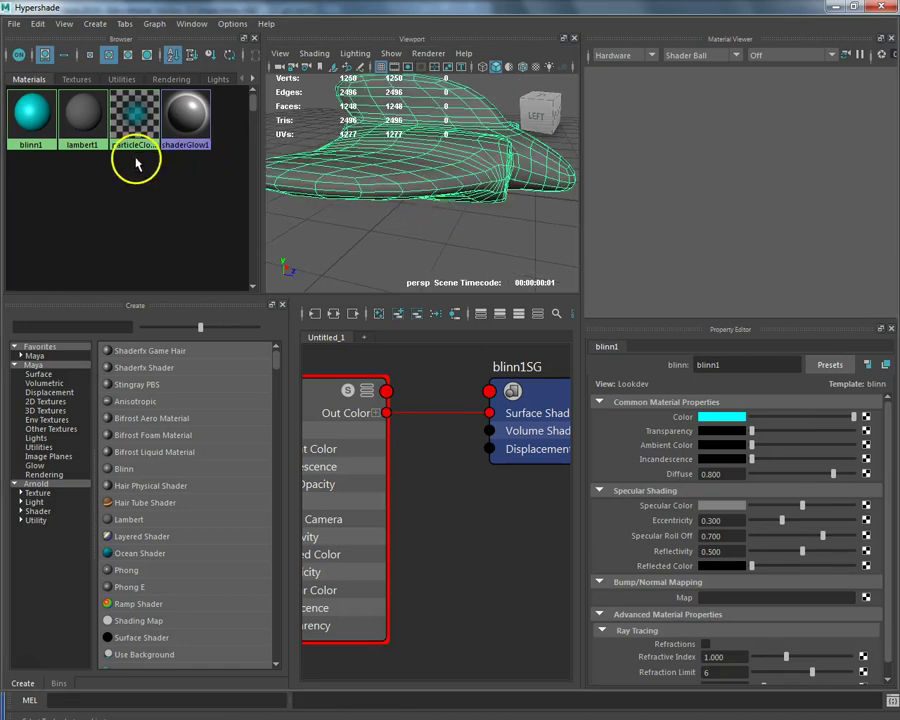
pyautogui.moveTo(115, 195); pyautogui.dragTo(64, 185, button='right')
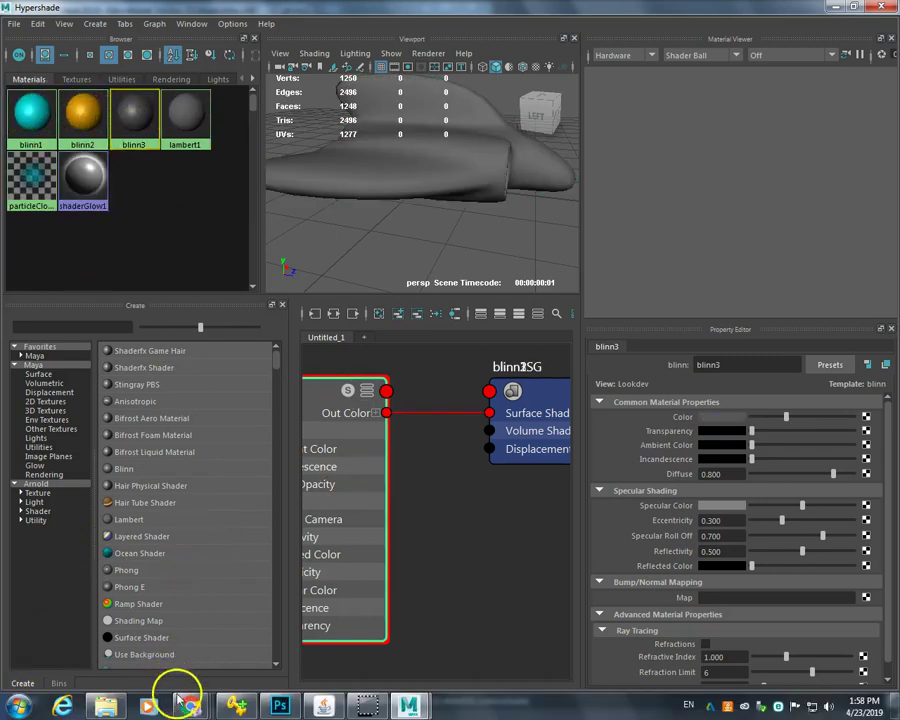
# Switch to Google Chrome and run an image search for "wood material" in a new tab.
pyautogui.moveTo(188, 706)
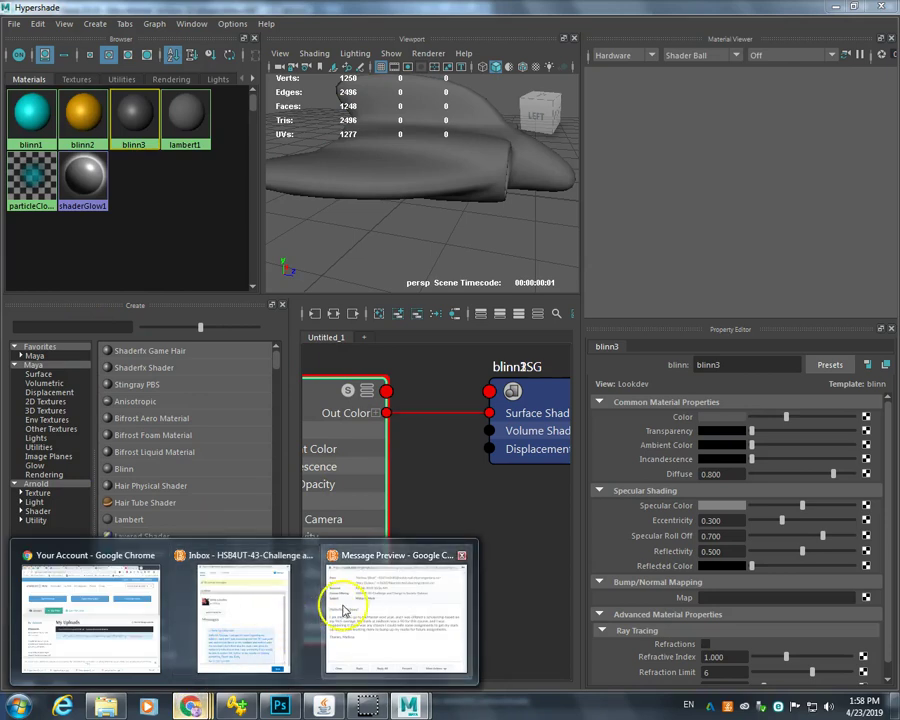
pyautogui.click(112, 598)
pyautogui.click(763, 37)
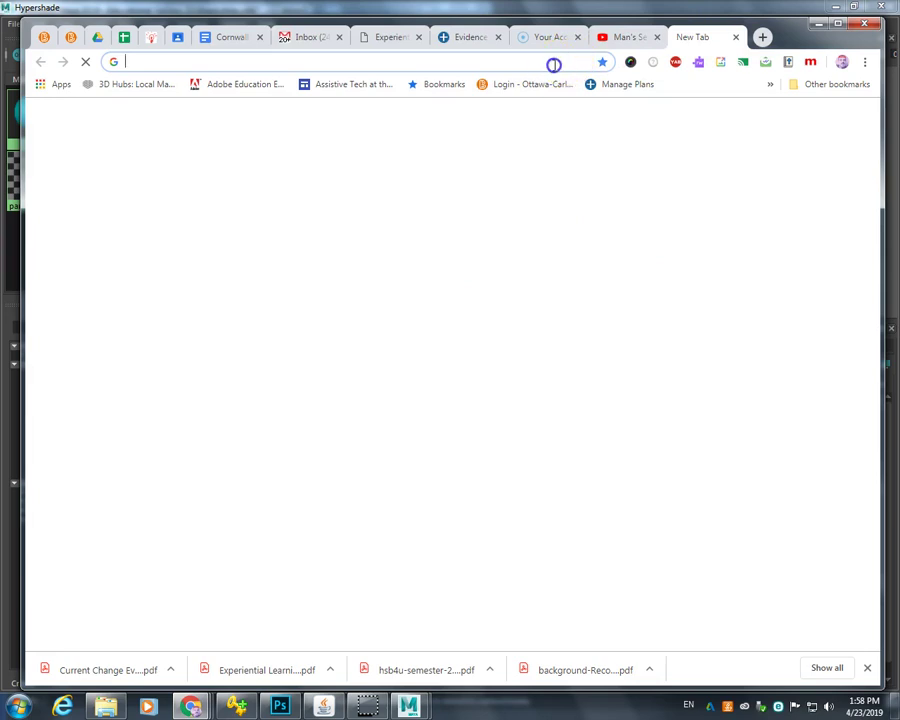
pyautogui.write('woo')
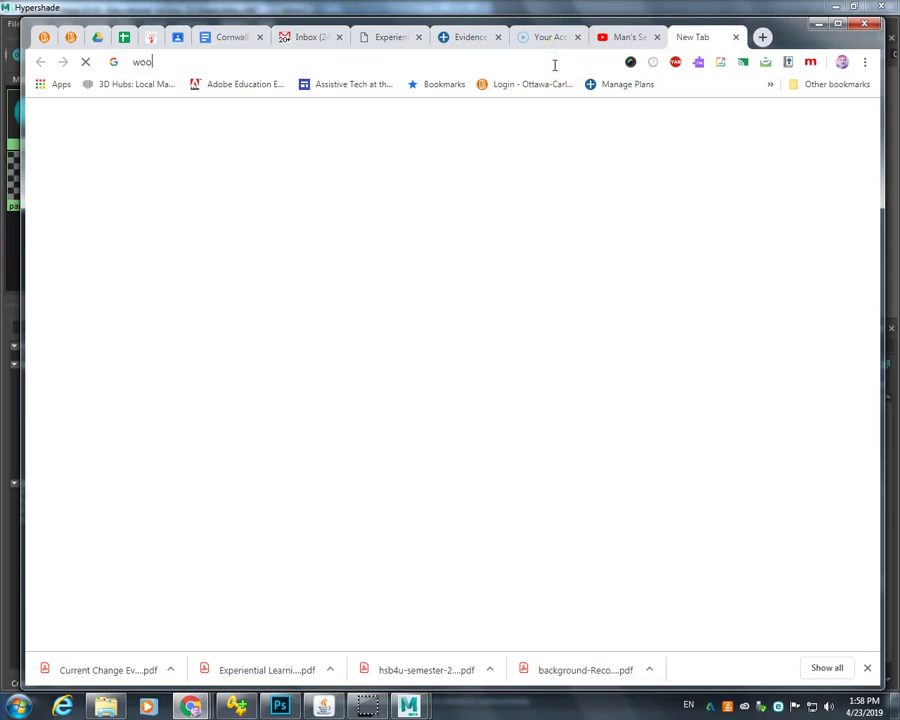
pyautogui.write('d ma')
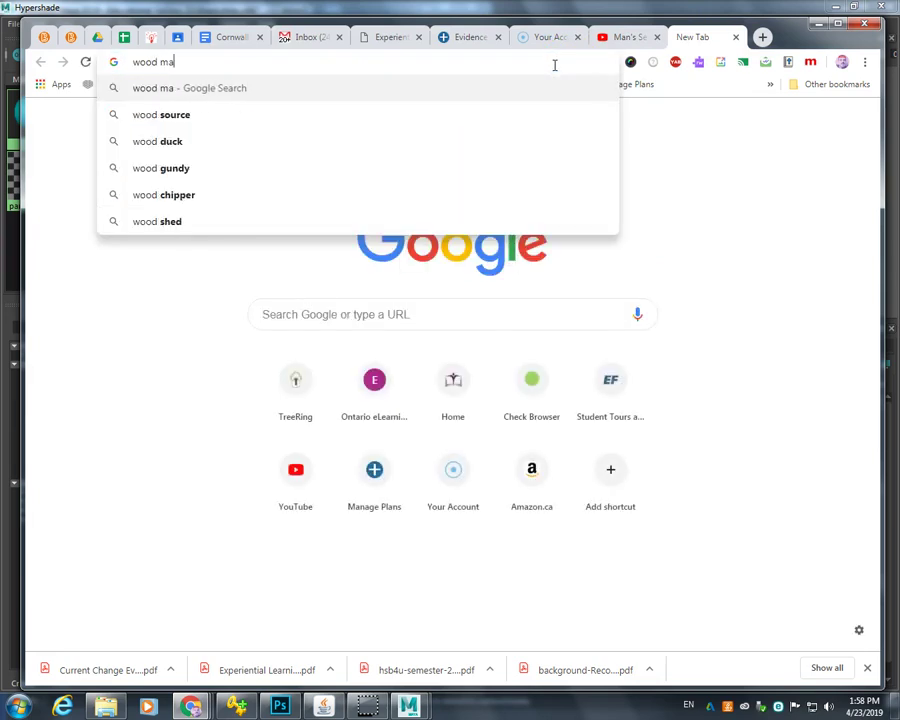
pyautogui.write('terial')
pyautogui.press('Return')
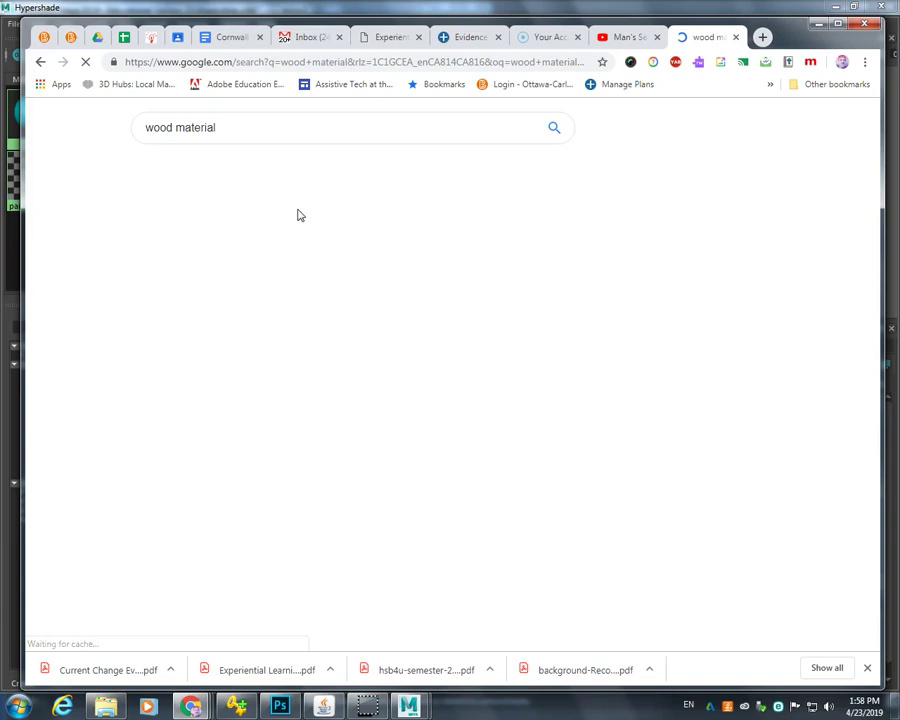
pyautogui.click(204, 177)
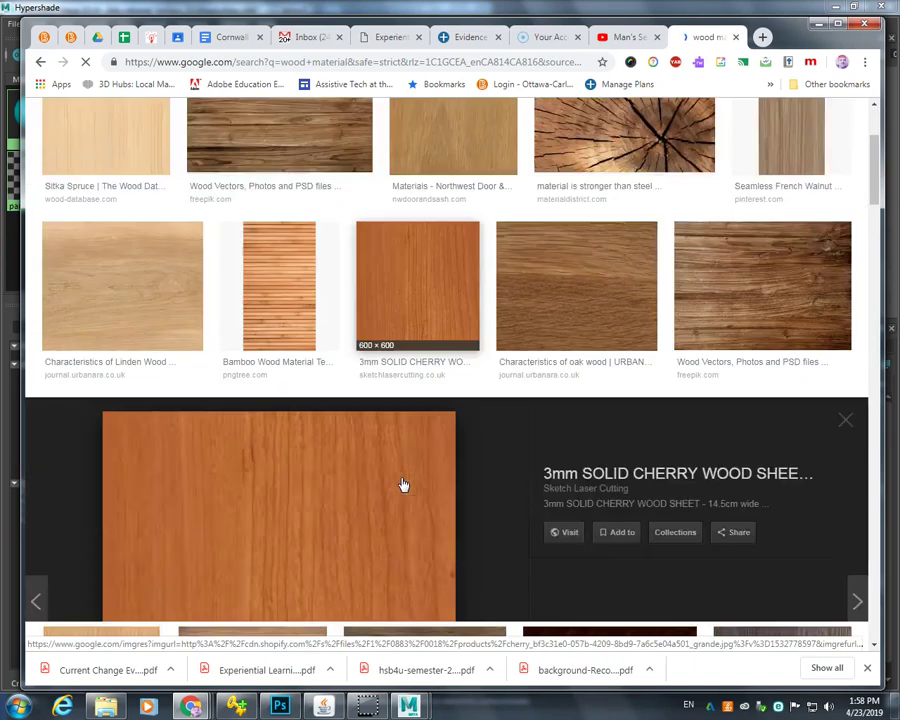
# Save the 600 × 600 solid cherry wood image to DATA (D:) as a JPEG named wood.
pyautogui.rightClick(233, 406)
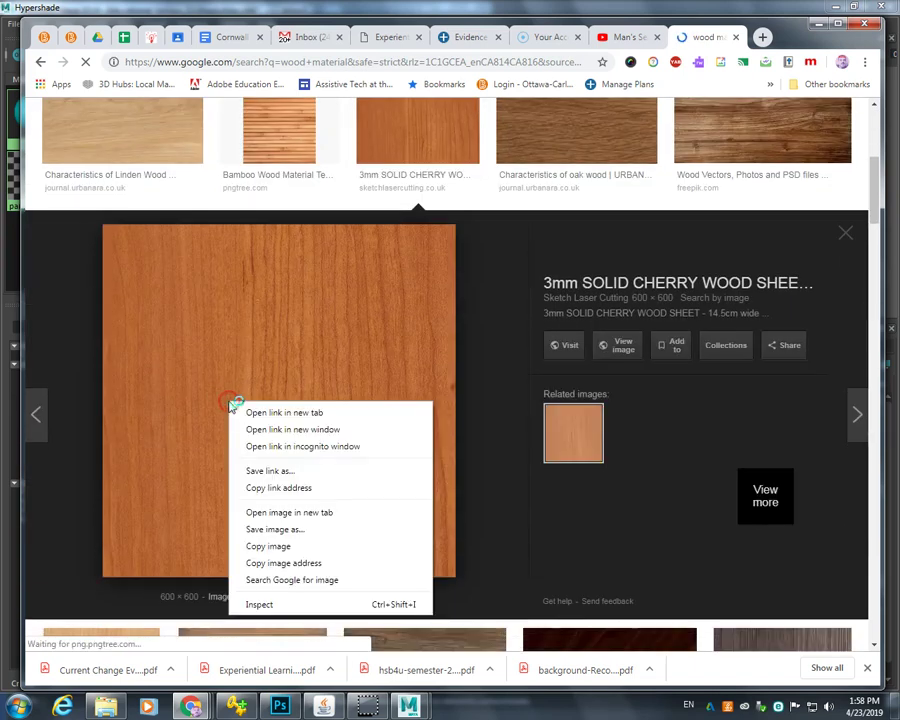
pyautogui.click(290, 528)
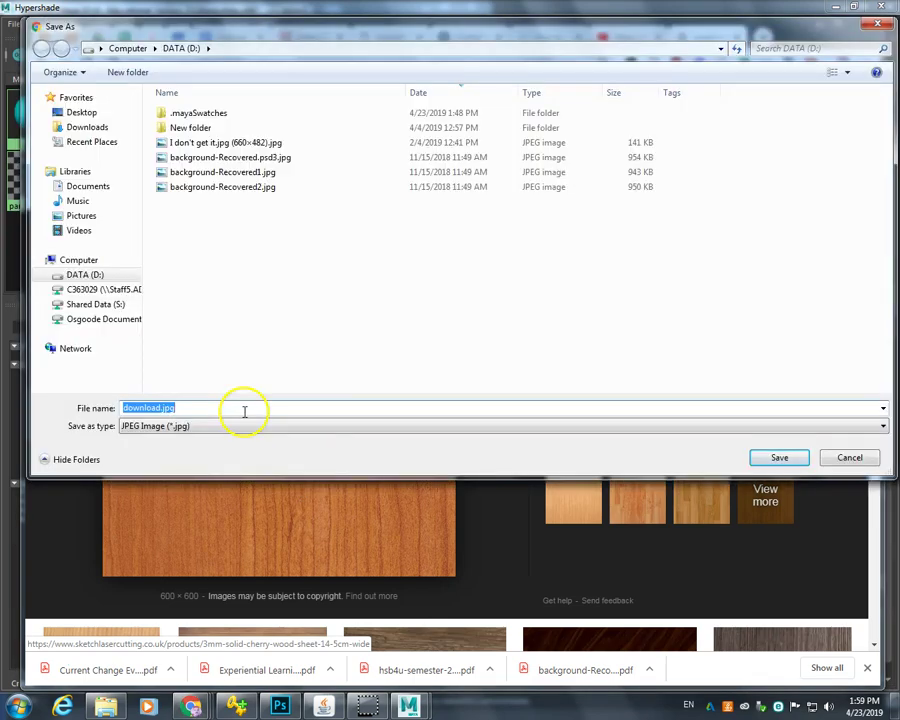
pyautogui.write('d')
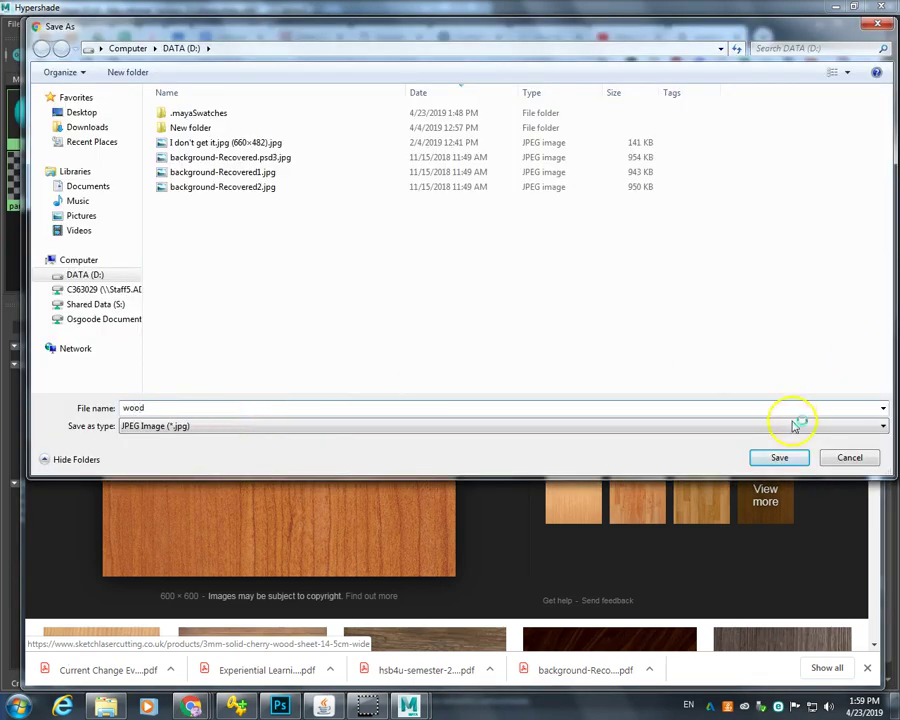
pyautogui.click(772, 457)
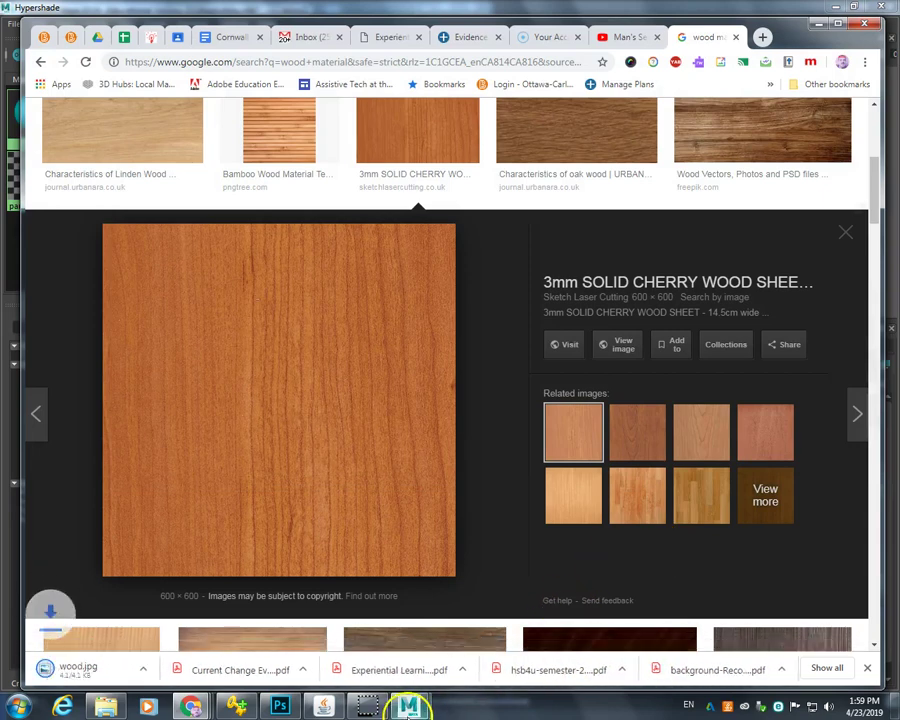
# Return to Maya's Hypershade, create another Blinn material and rename it woodblinn.
pyautogui.moveTo(409, 706)
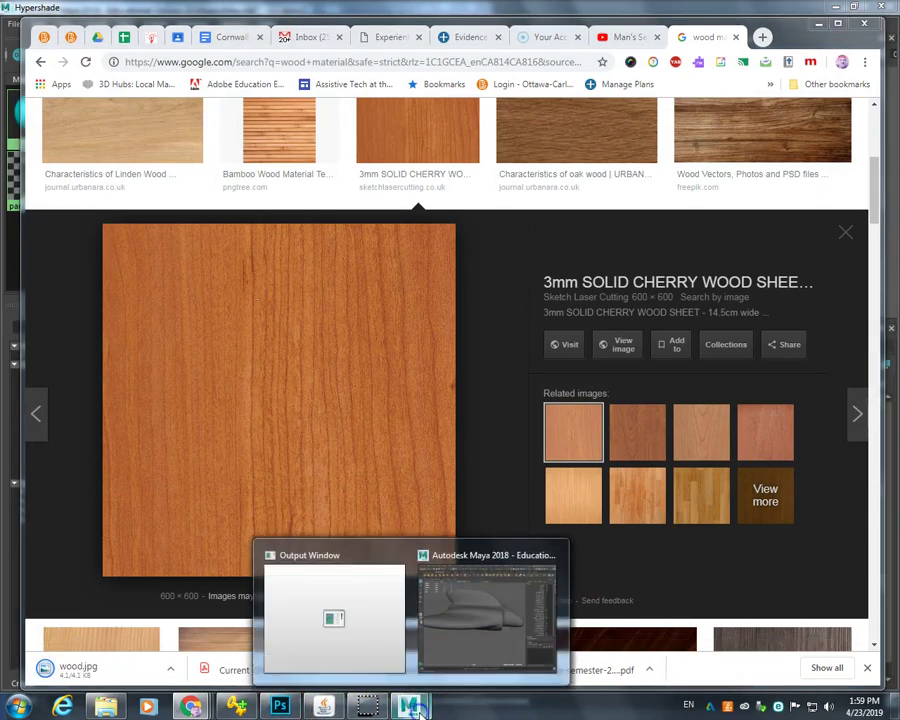
pyautogui.click(466, 658)
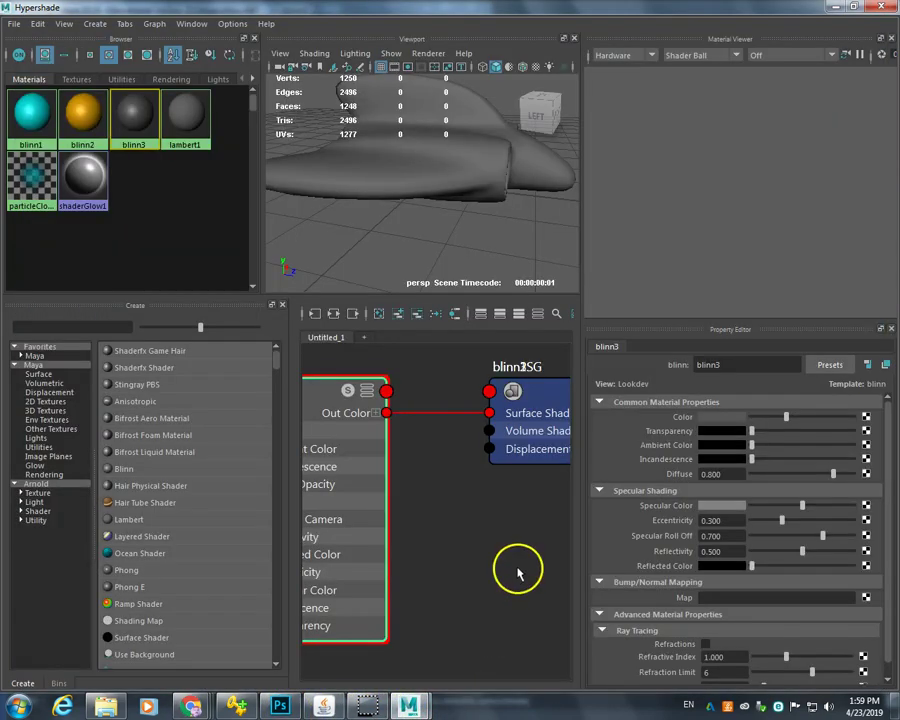
pyautogui.click(120, 468)
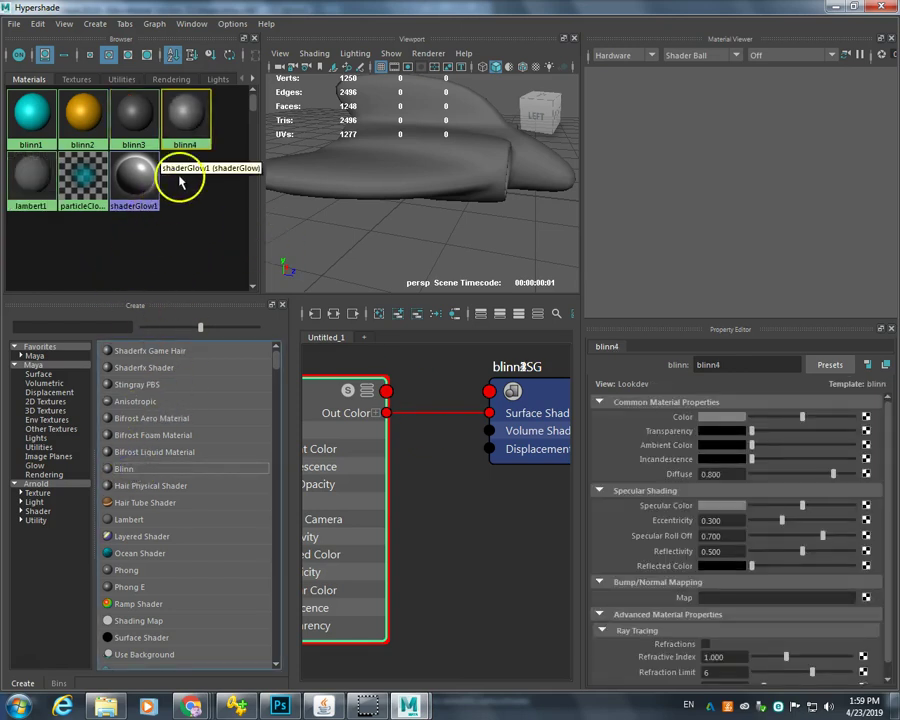
pyautogui.click(200, 145)
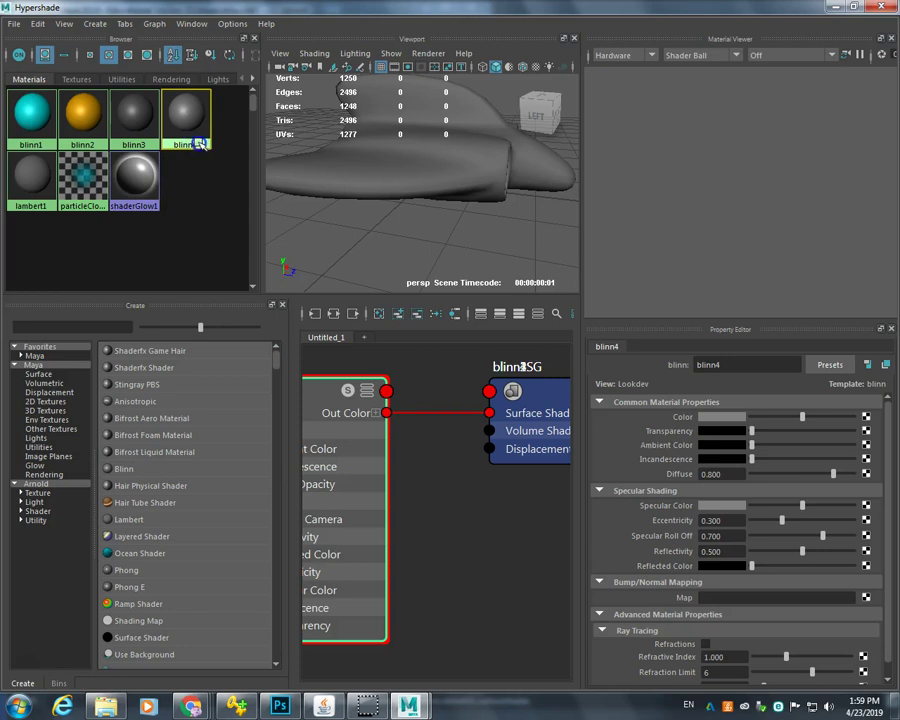
pyautogui.click(748, 366)
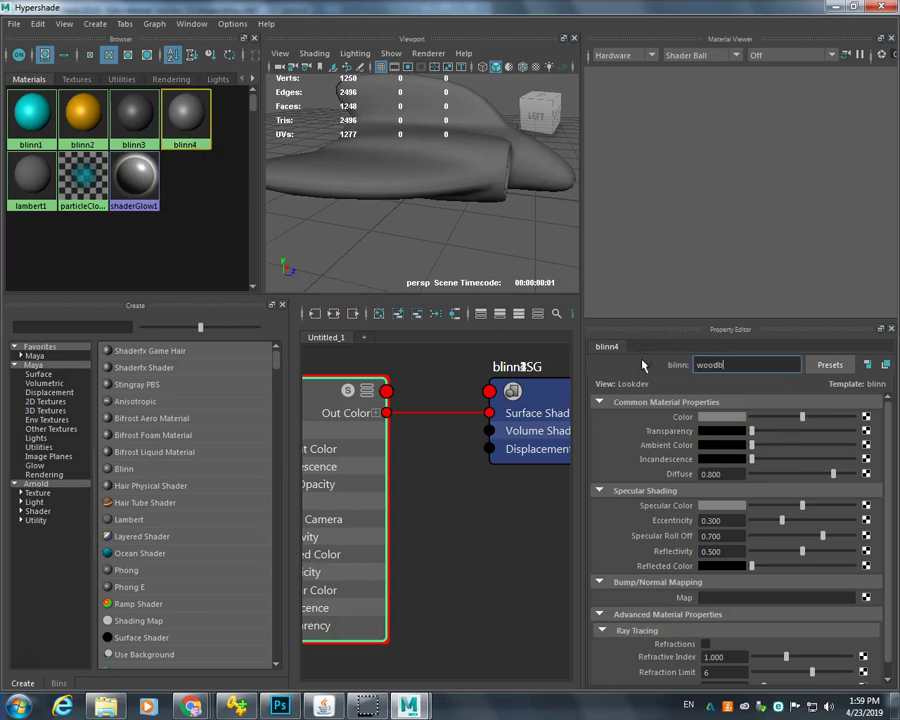
pyautogui.write('woodblinn')
pyautogui.click(643, 364)
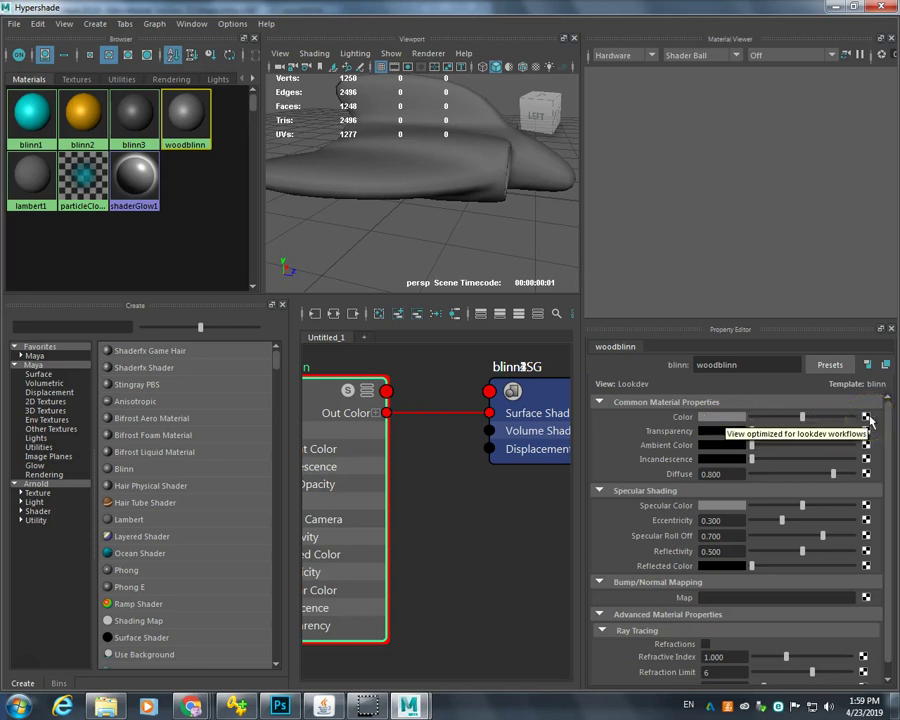
# Connect a File texture to woodblinn's color and load D:\wood.jpg as its image.
pyautogui.click(869, 421)
pyautogui.click(398, 366)
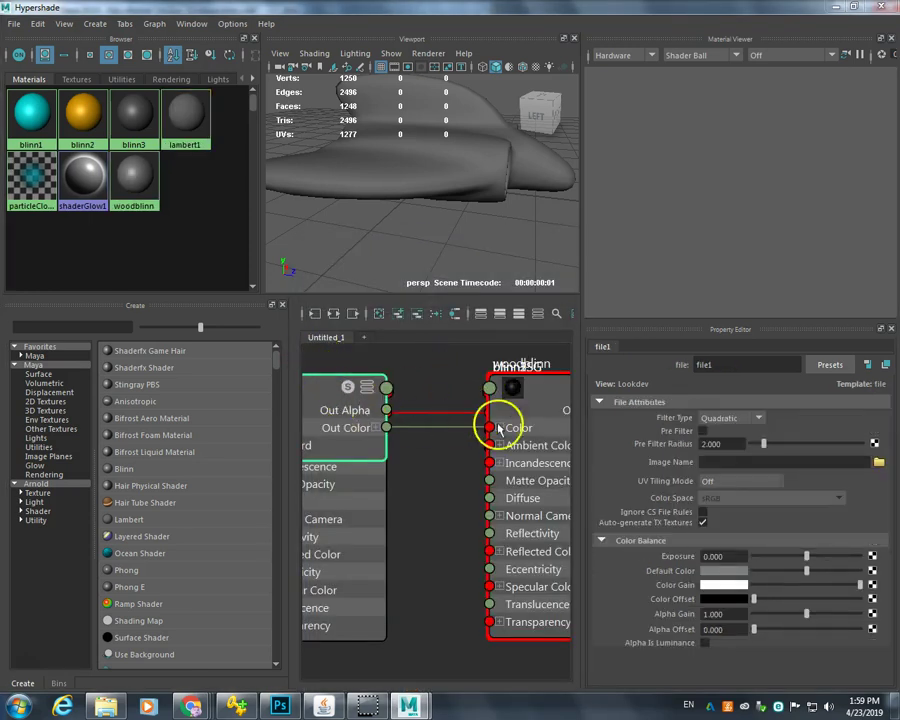
pyautogui.click(877, 462)
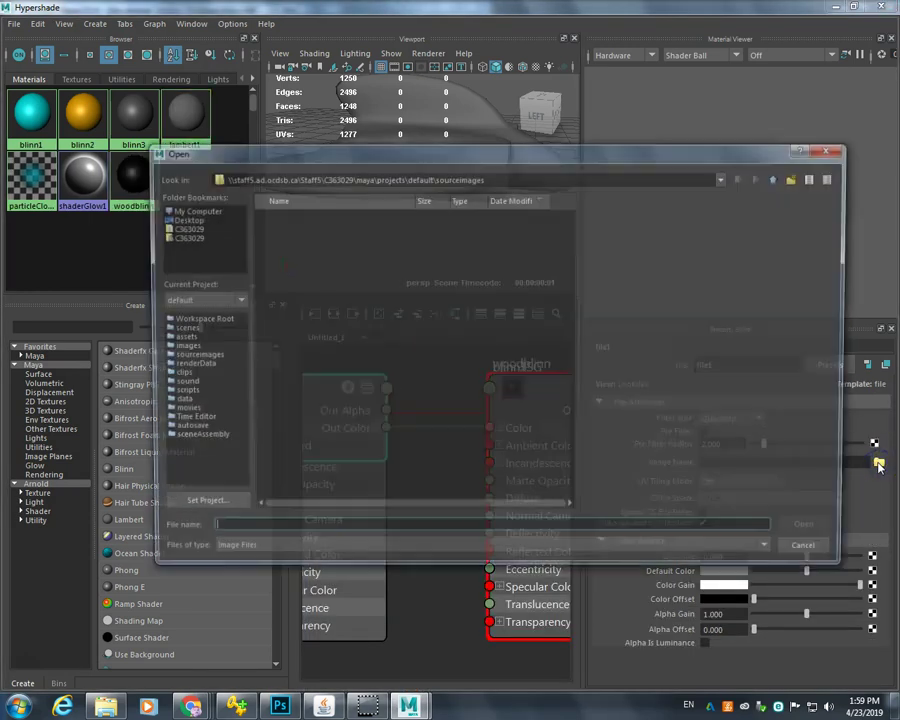
pyautogui.click(198, 223)
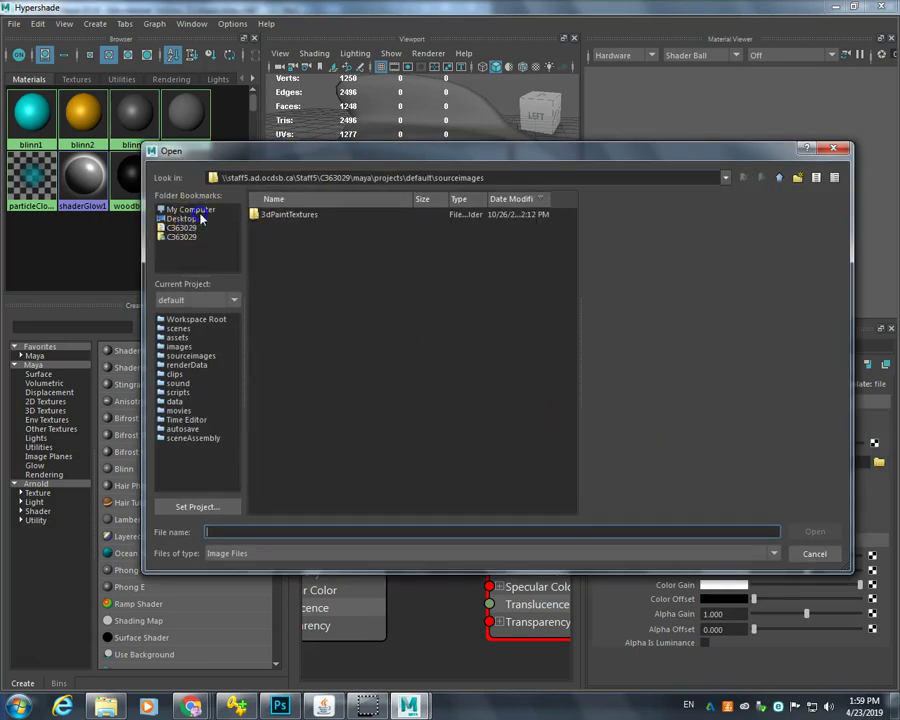
pyautogui.click(201, 211)
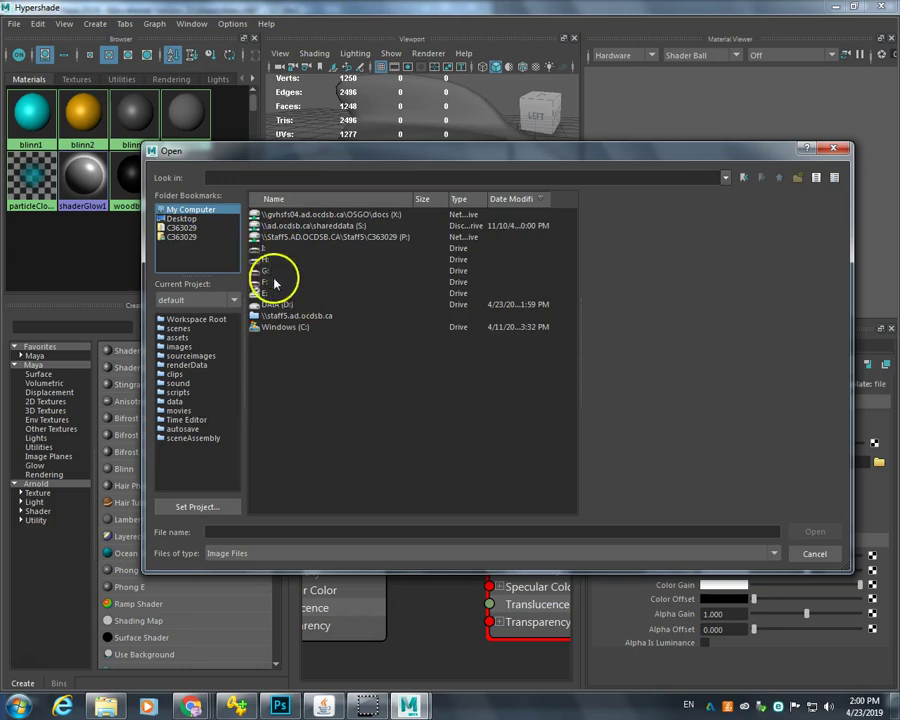
pyautogui.doubleClick(278, 304)
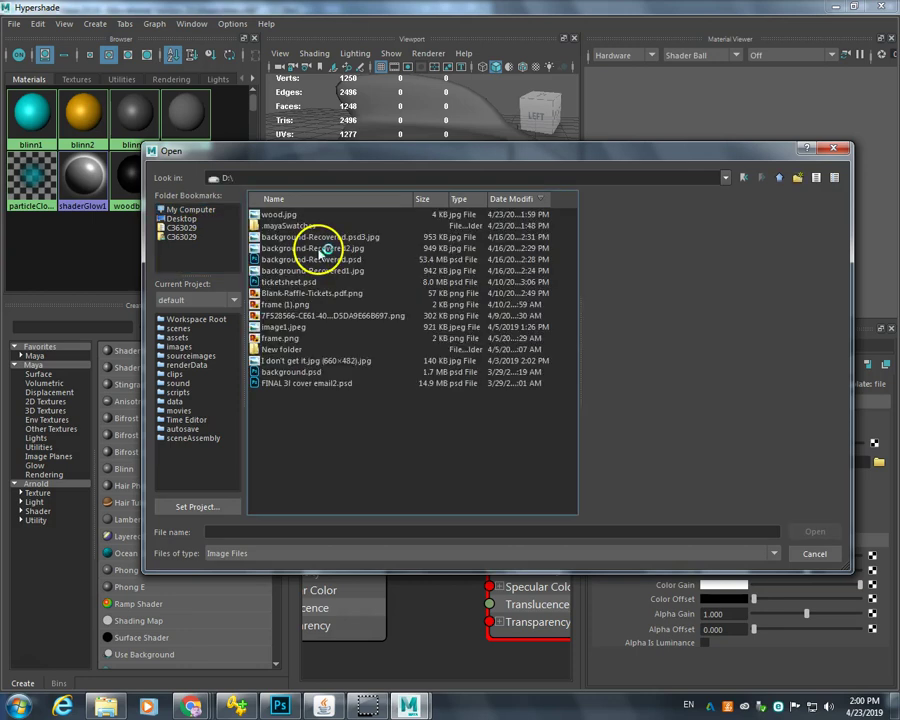
pyautogui.click(290, 215)
pyautogui.doubleClick(290, 215)
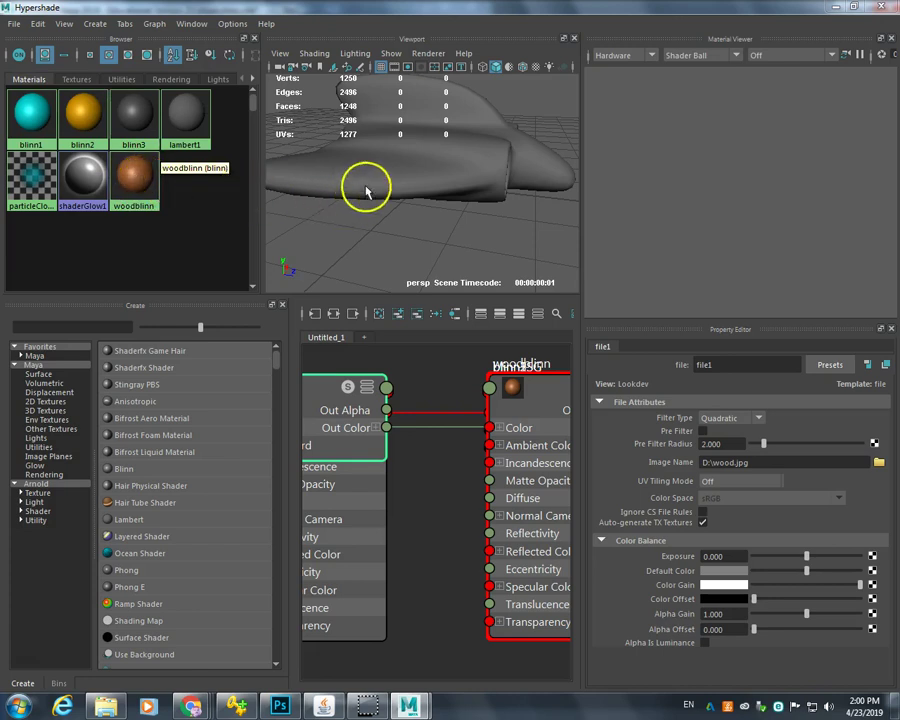
# Assign woodblinn to the outer faces of one wing and turn on textured display in the viewport.
pyautogui.click(420, 165)
pyautogui.scroll(2, 418, 220)
pyautogui.scroll(-3, 416, 215)
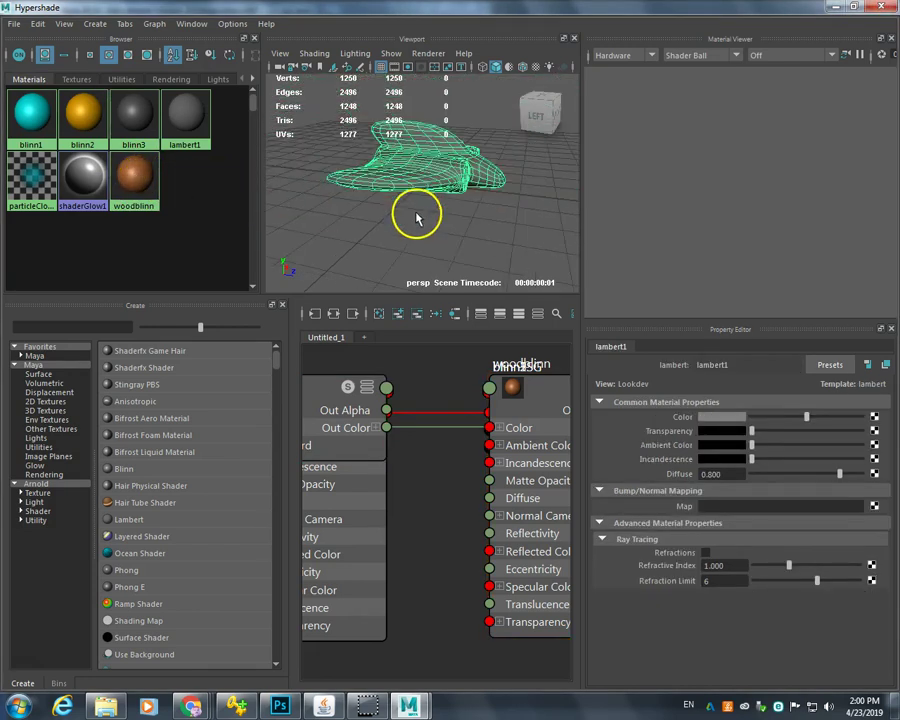
pyautogui.scroll(1, 415, 174)
pyautogui.moveTo(418, 224)
pyautogui.mouseDown(button='right')
pyautogui.moveTo(420, 212)
pyautogui.moveTo(408, 224)
pyautogui.moveTo(416, 257)
pyautogui.moveTo(417, 205)
pyautogui.mouseUp(button='right')
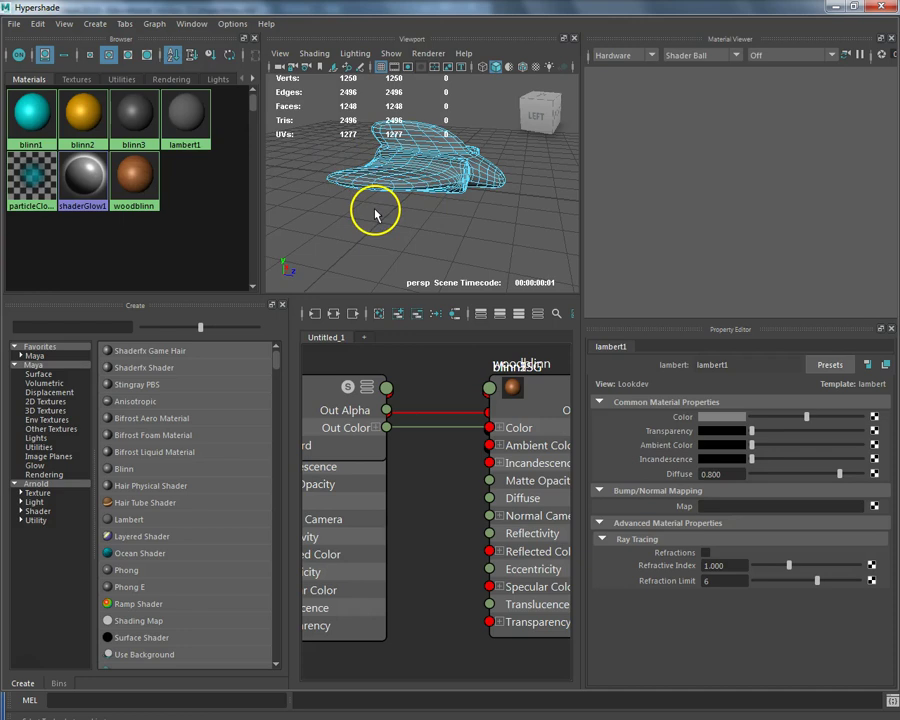
pyautogui.keyDown('alt'); pyautogui.moveTo(375, 213); pyautogui.dragTo(263, 251); pyautogui.keyUp('alt')
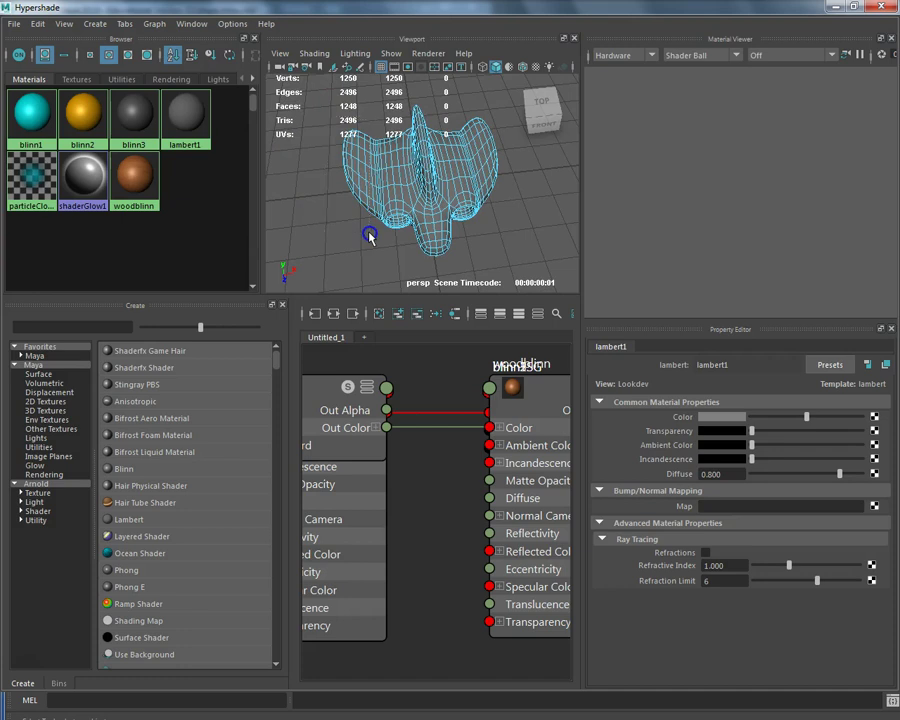
pyautogui.rightClick(136, 170)
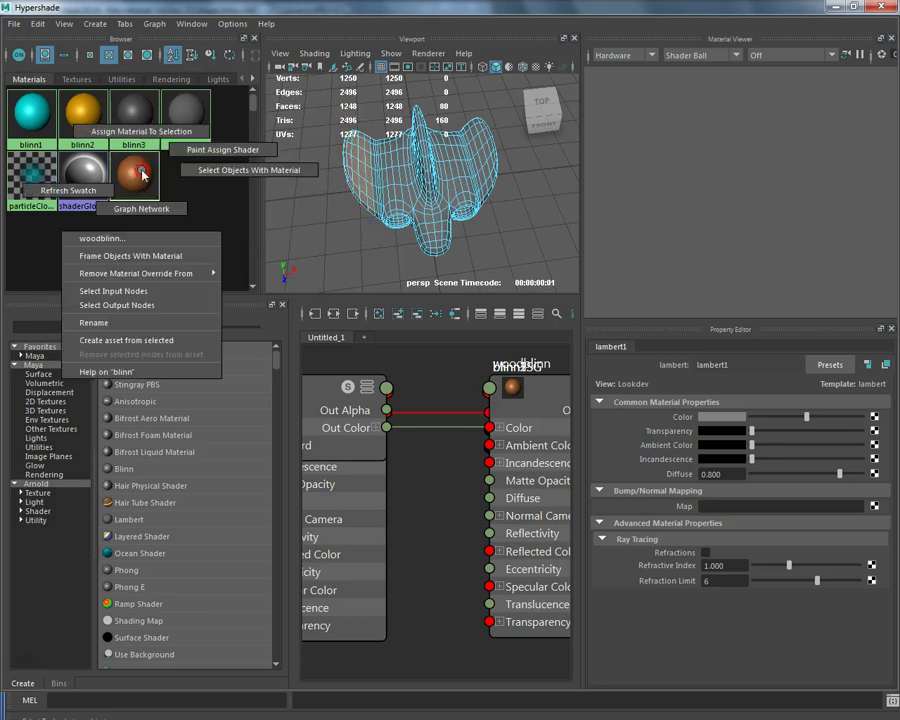
pyautogui.click(97, 120)
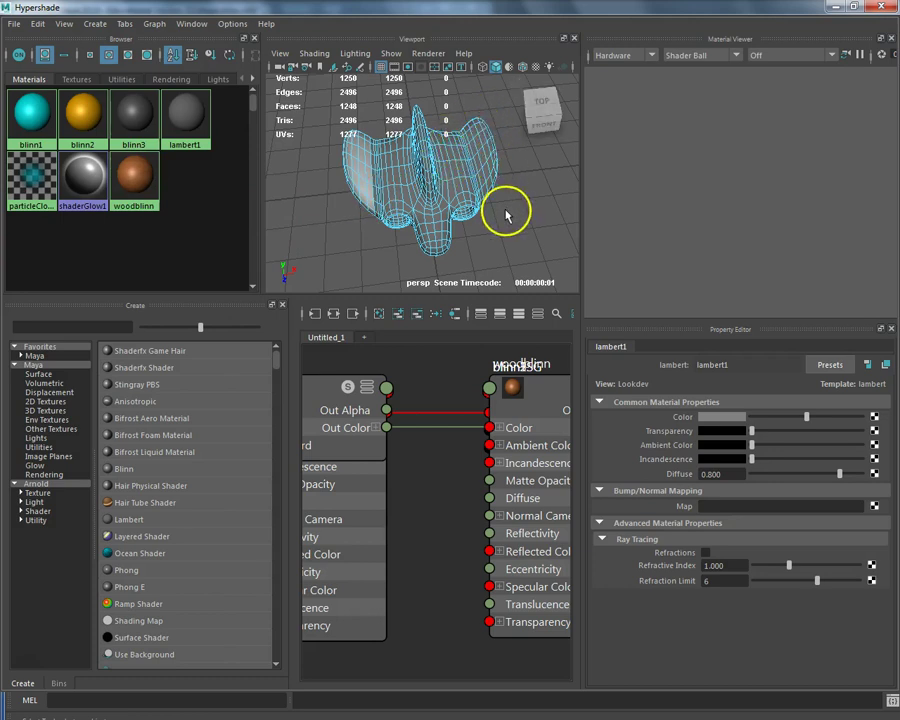
pyautogui.press('6')
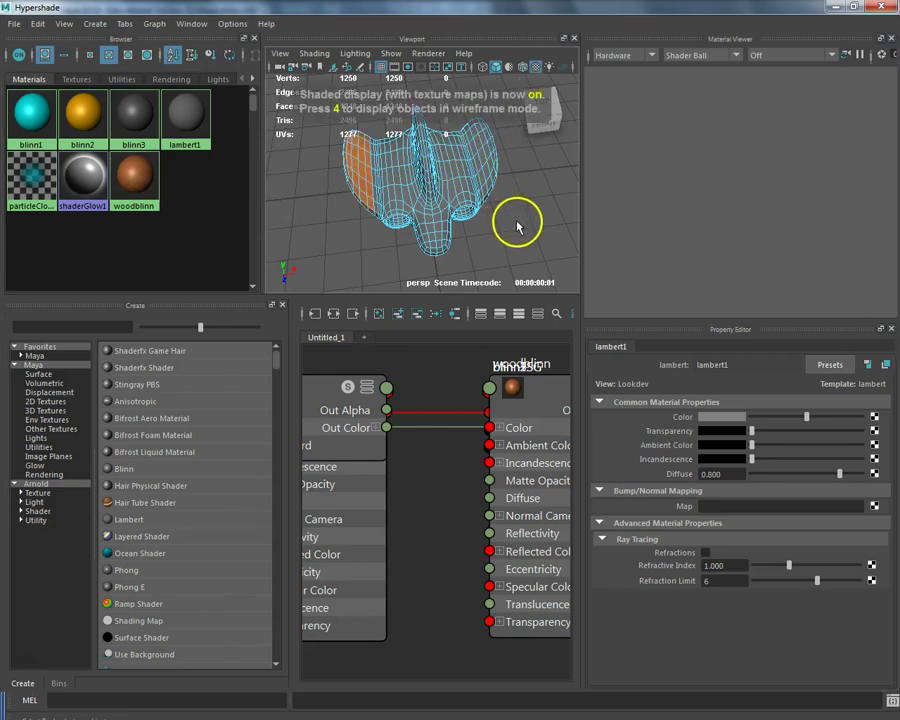
# Select the outer faces of the opposite wing and assign woodblinn to them.
pyautogui.keyDown('alt'); pyautogui.moveTo(519, 227); pyautogui.dragTo(498, 243); pyautogui.keyUp('alt')
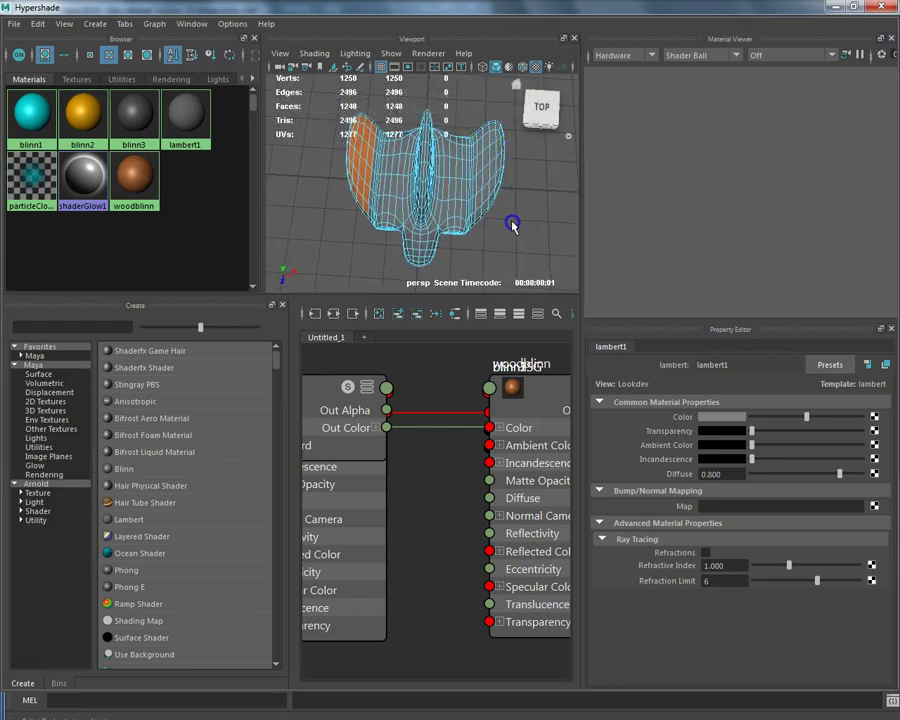
pyautogui.moveTo(512, 232); pyautogui.dragTo(513, 234)
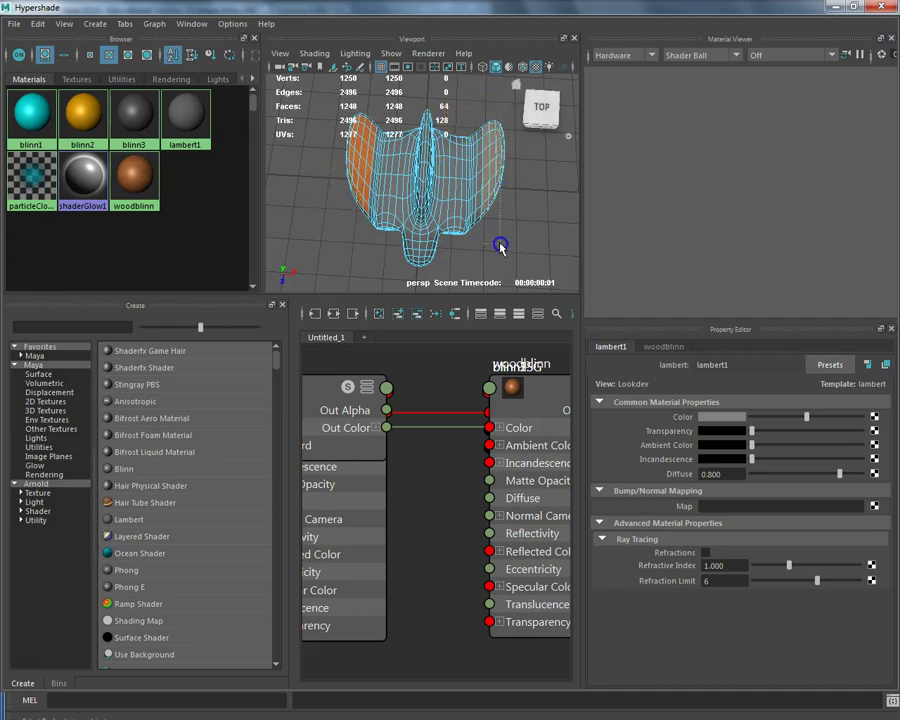
pyautogui.moveTo(500, 260); pyautogui.dragTo(502, 257)
pyautogui.moveTo(478, 120); pyautogui.dragTo(490, 152)
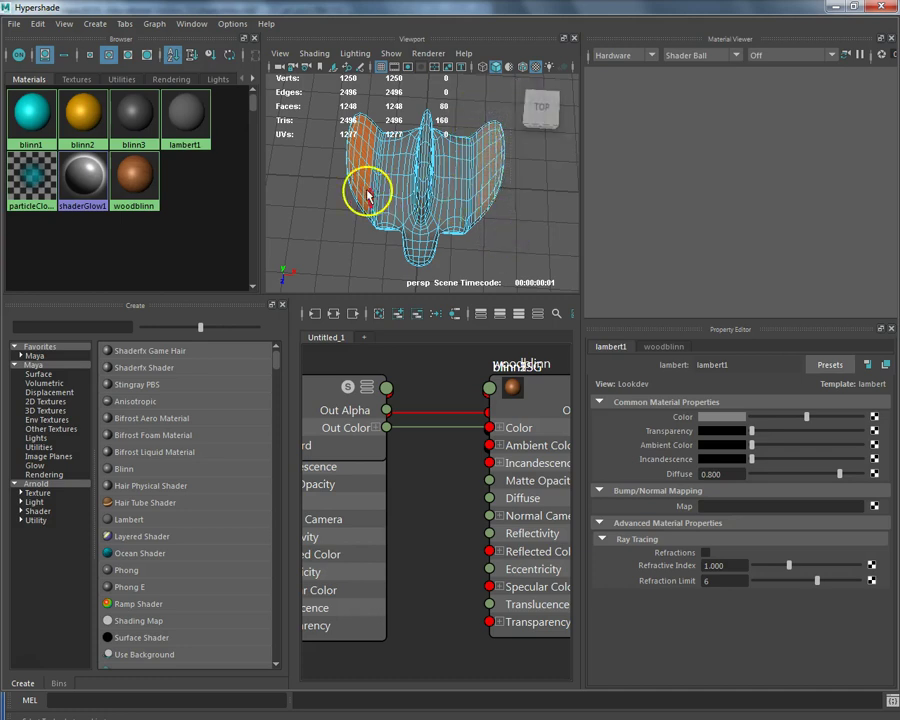
pyautogui.moveTo(134, 172); pyautogui.dragTo(147, 137, button='right')
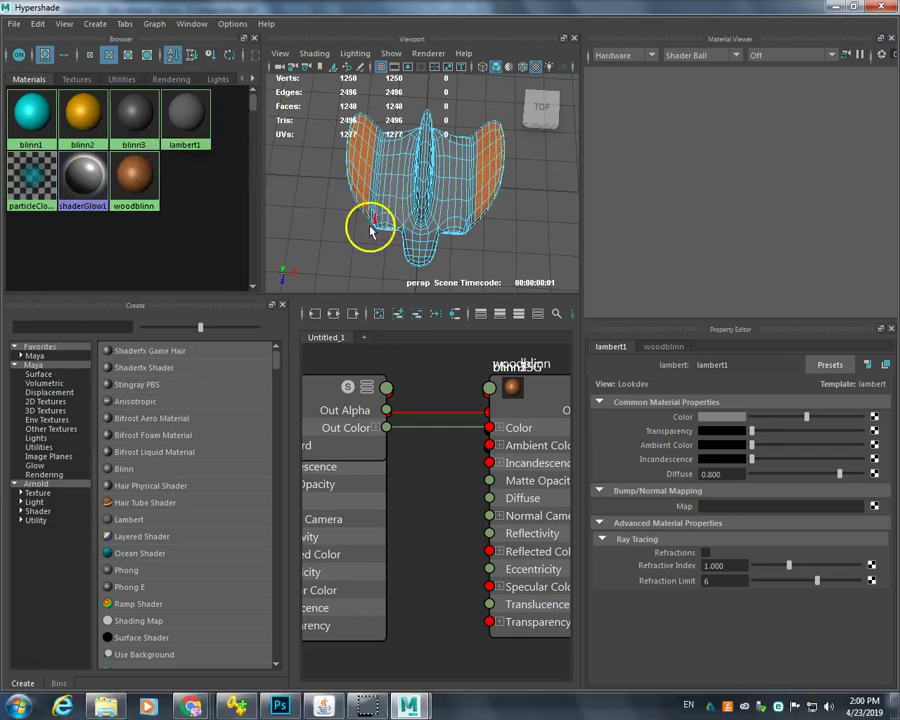
# Assign the orange blinn2 material to the faces of the aircraft's nose.
pyautogui.moveTo(133, 177); pyautogui.dragTo(236, 176, button='right')
pyautogui.moveTo(58, 120); pyautogui.dragTo(75, 78, button='right')
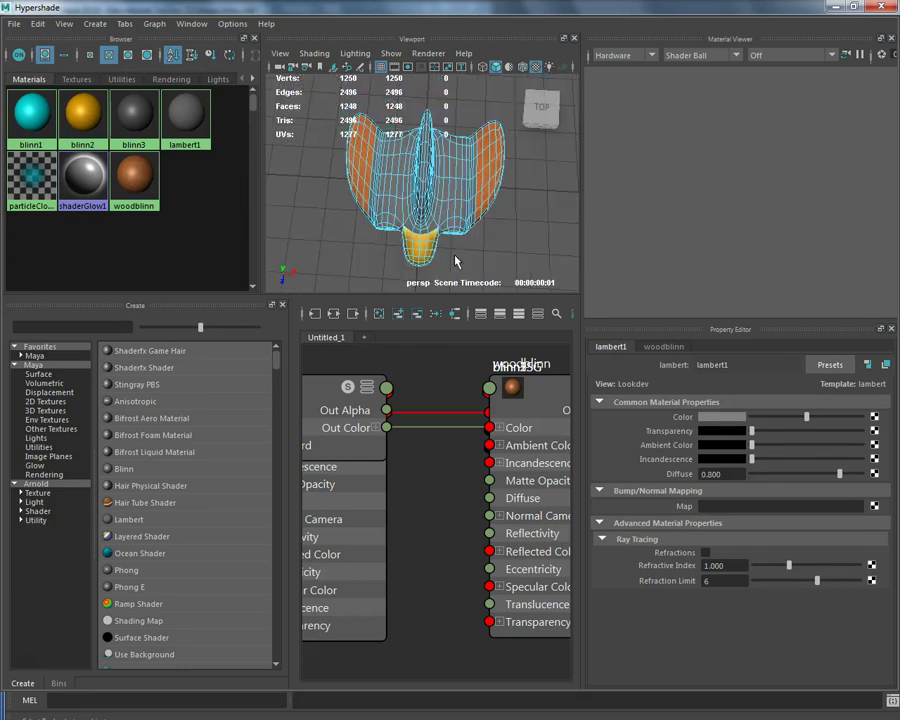
# Select the four window faces on top of the aircraft's nose and assign the cyan blinn1 material to them.
pyautogui.keyDown('alt'); pyautogui.moveTo(460, 263); pyautogui.dragTo(501, 209); pyautogui.keyUp('alt')
pyautogui.click(436, 196)
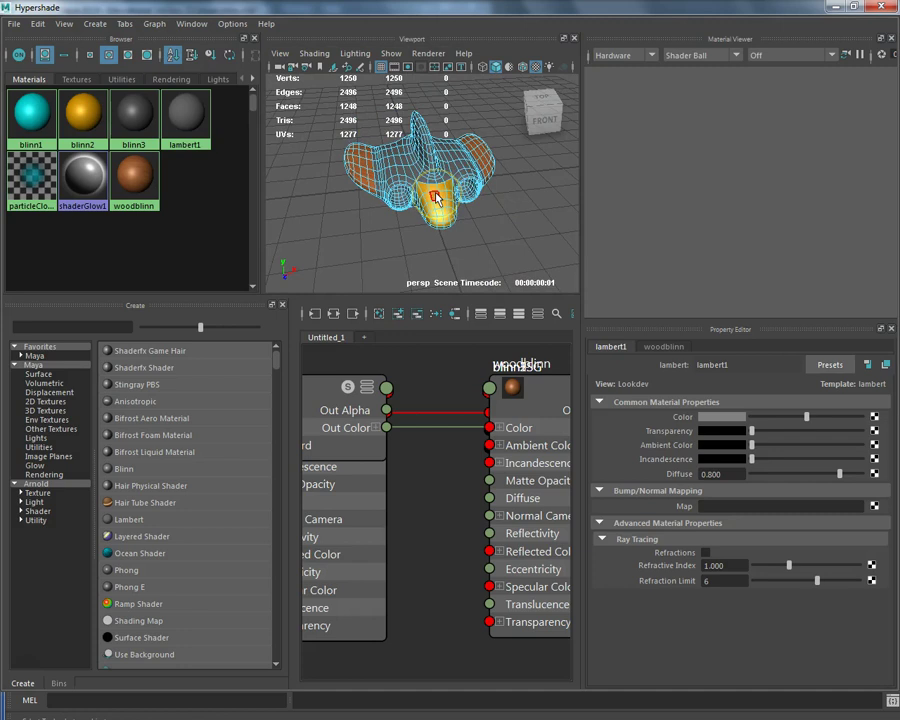
pyautogui.click(440, 195)
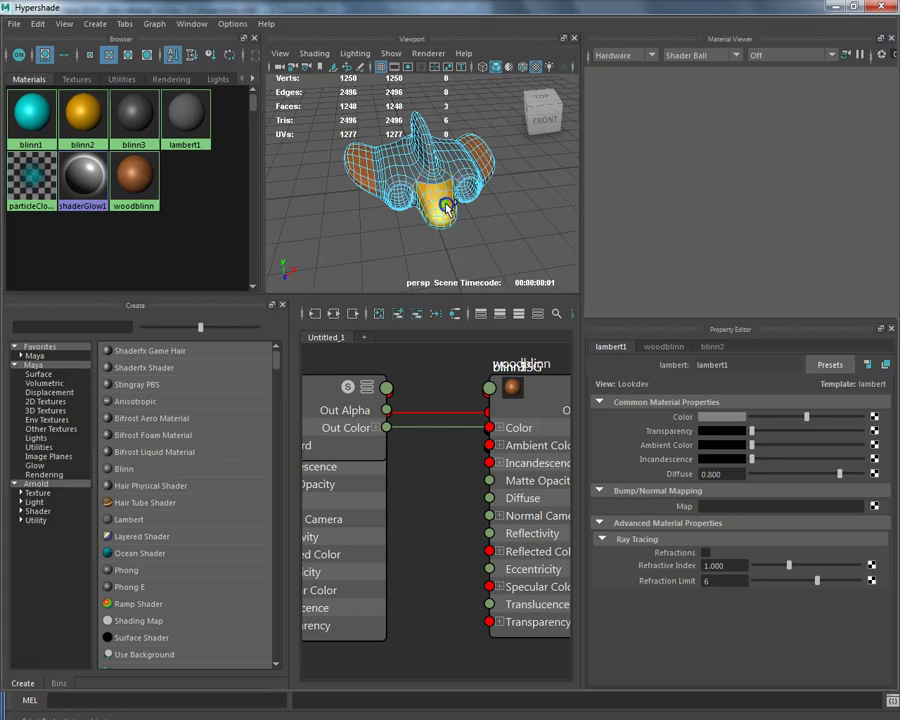
pyautogui.click(357, 206)
pyautogui.rightClick(87, 93)
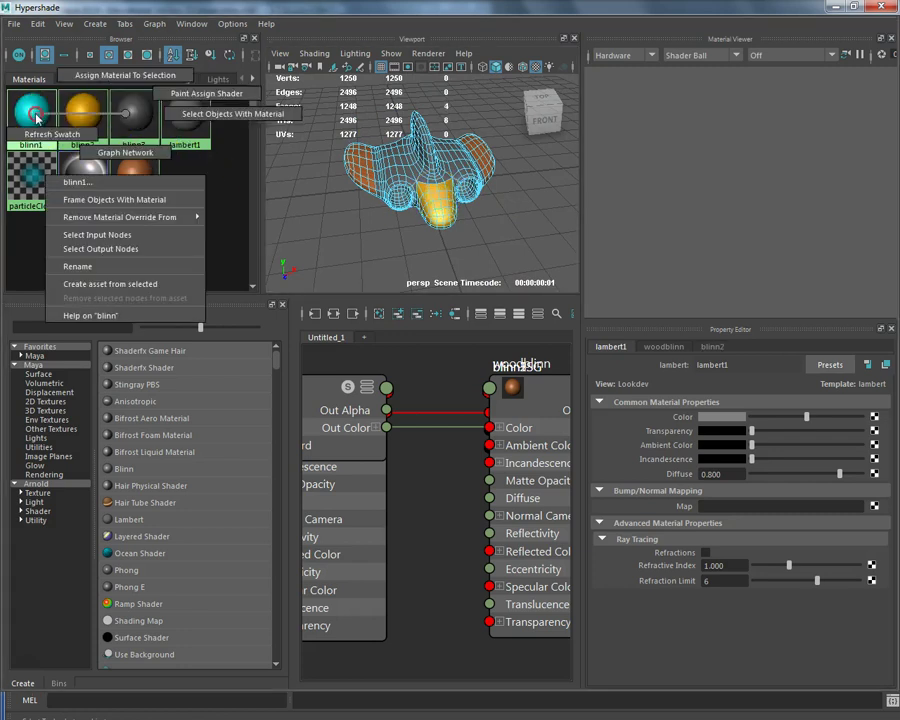
pyautogui.moveTo(87, 93); pyautogui.dragTo(120, 75, button='right')
pyautogui.click(271, 190)
pyautogui.click(339, 227)
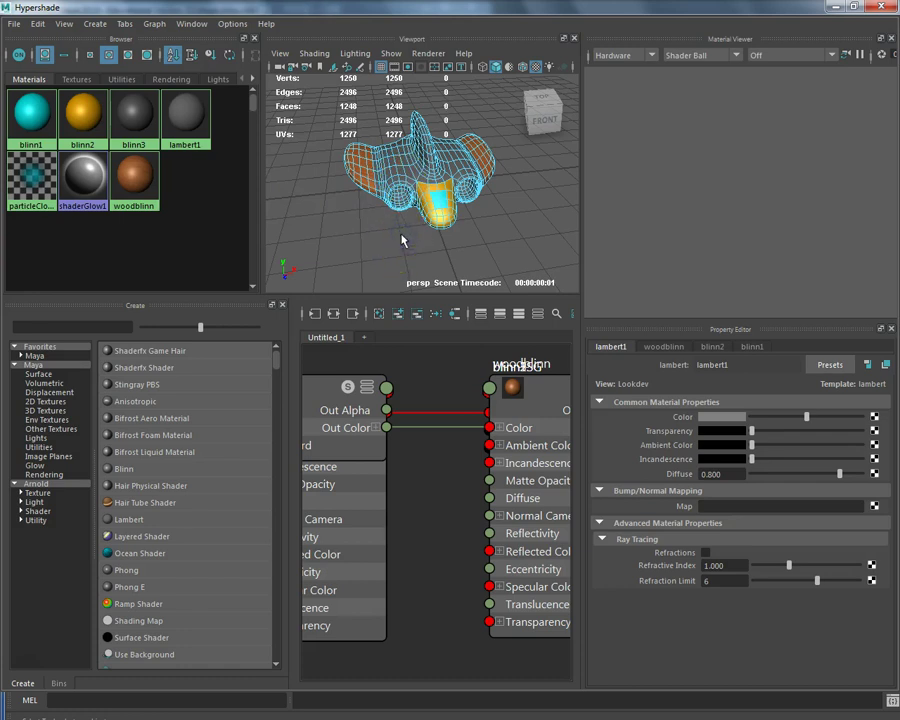
# Select the four central faces deep inside each of the two engine intakes and assign the cyan blinn1 material to them.
pyautogui.moveTo(412, 141)
pyautogui.mouseDown()
pyautogui.moveTo(422, 157)
pyautogui.moveTo(408, 172)
pyautogui.mouseUp()
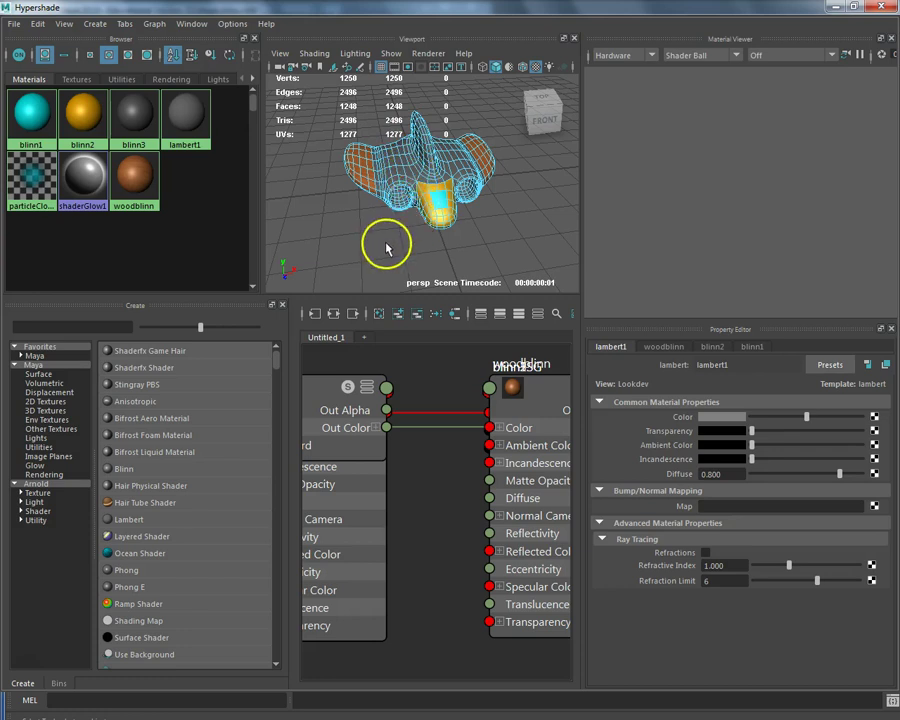
pyautogui.scroll(5, 384, 235)
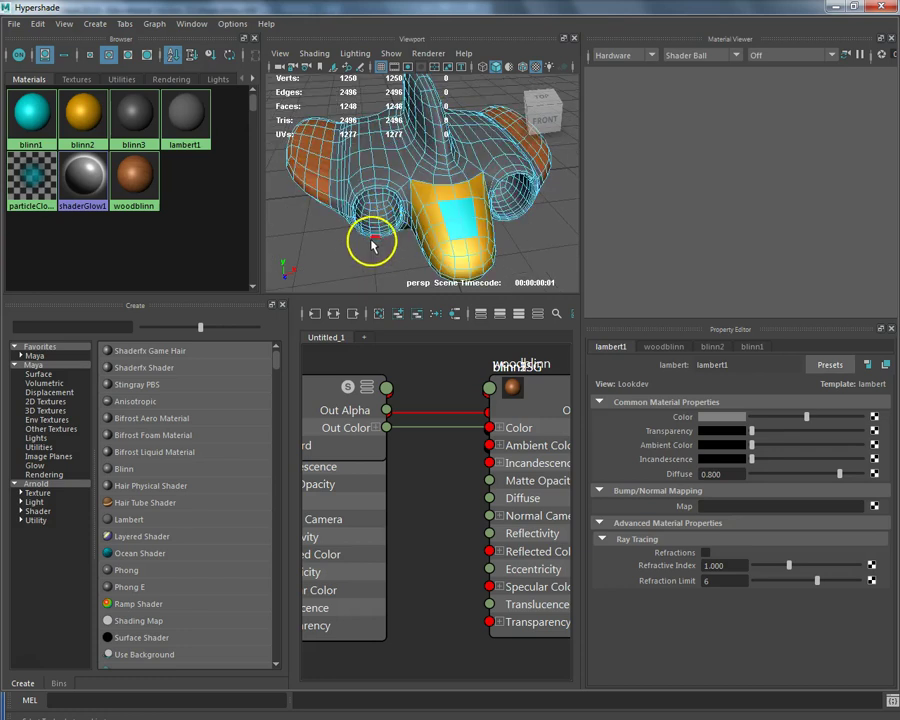
pyautogui.keyDown('alt'); pyautogui.moveTo(364, 247); pyautogui.dragTo(371, 147); pyautogui.keyUp('alt')
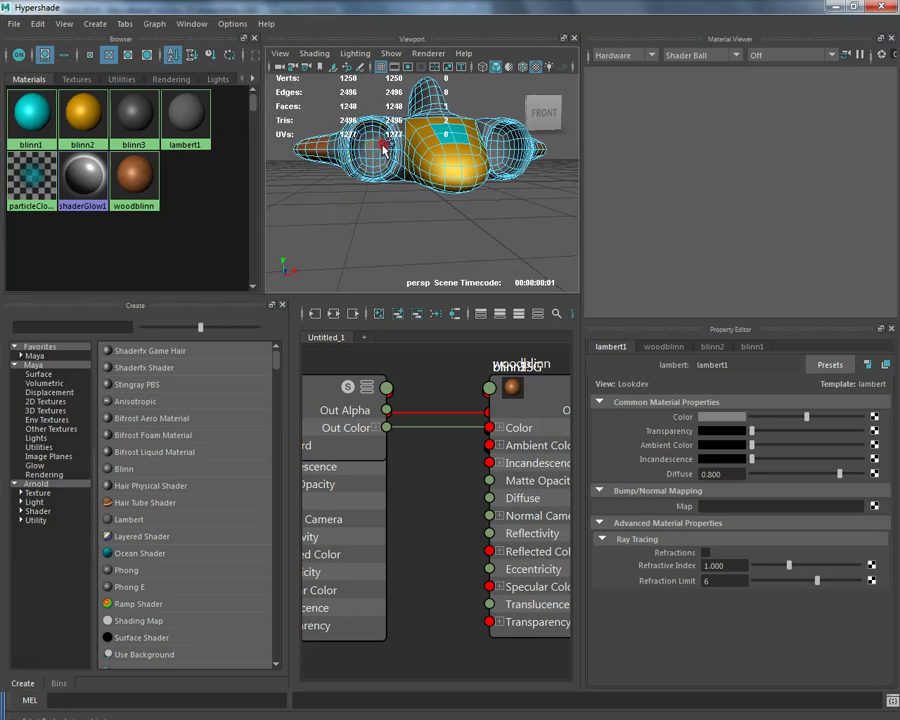
pyautogui.click(378, 149)
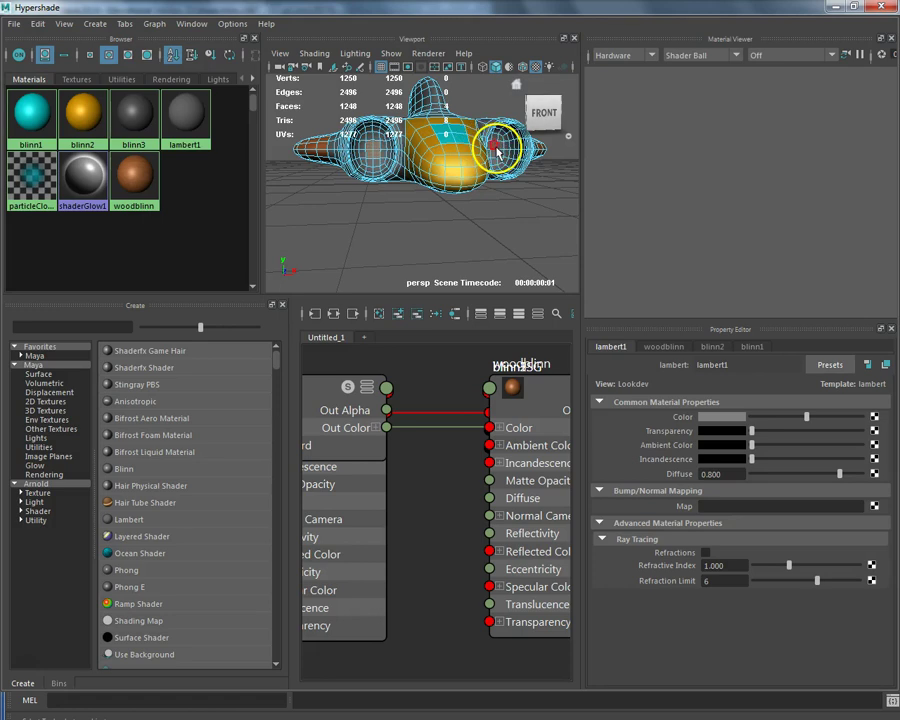
pyautogui.keyDown('alt'); pyautogui.moveTo(505, 225); pyautogui.dragTo(476, 230); pyautogui.keyUp('alt')
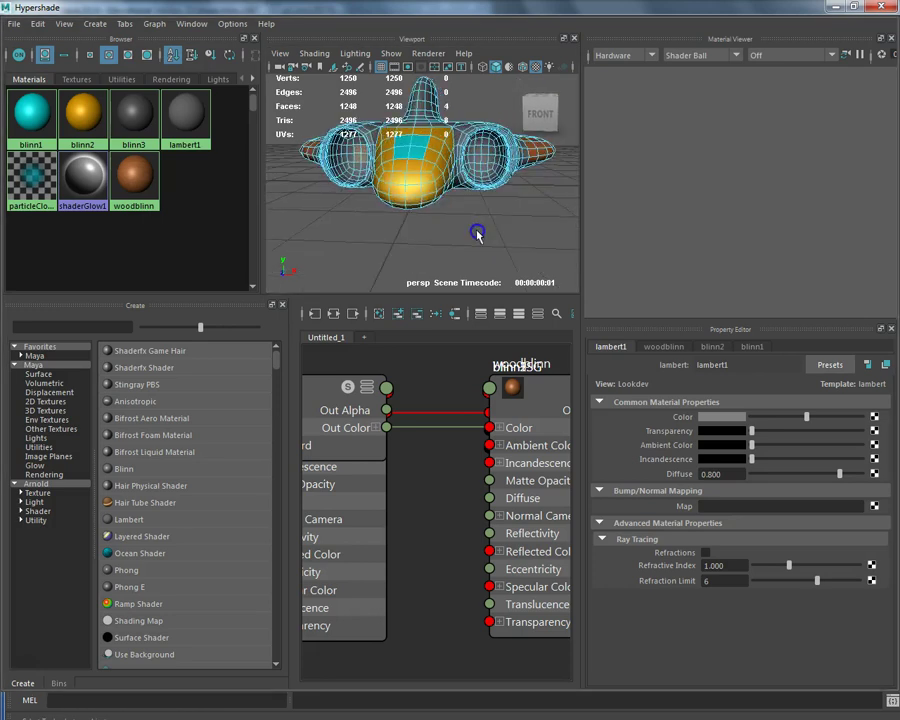
pyautogui.keyDown('shift'); pyautogui.click(479, 152); pyautogui.keyUp('shift')
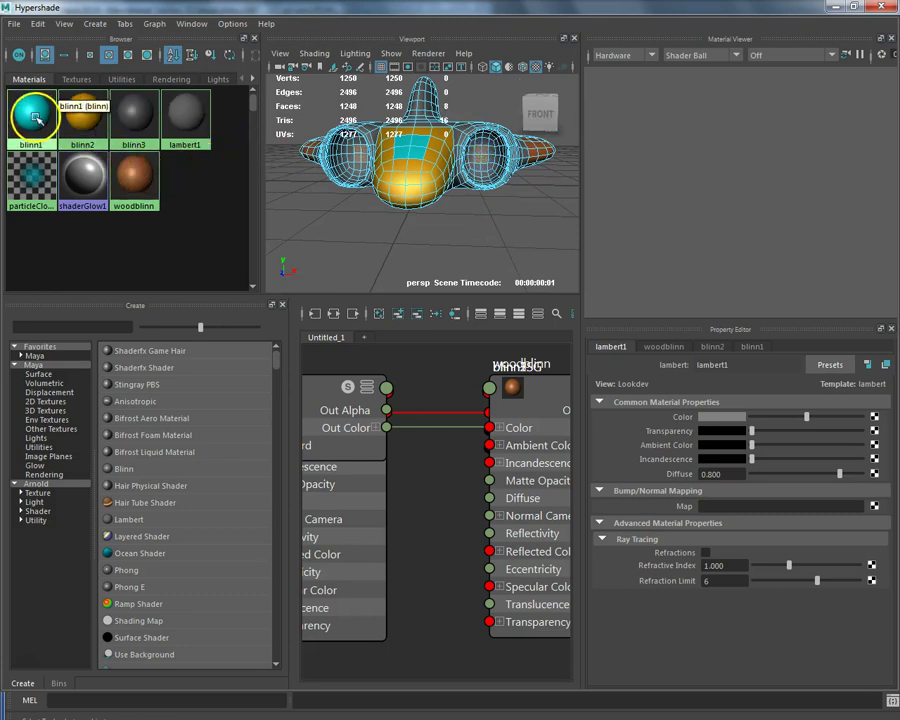
pyautogui.moveTo(35, 118); pyautogui.dragTo(72, 80, button='right')
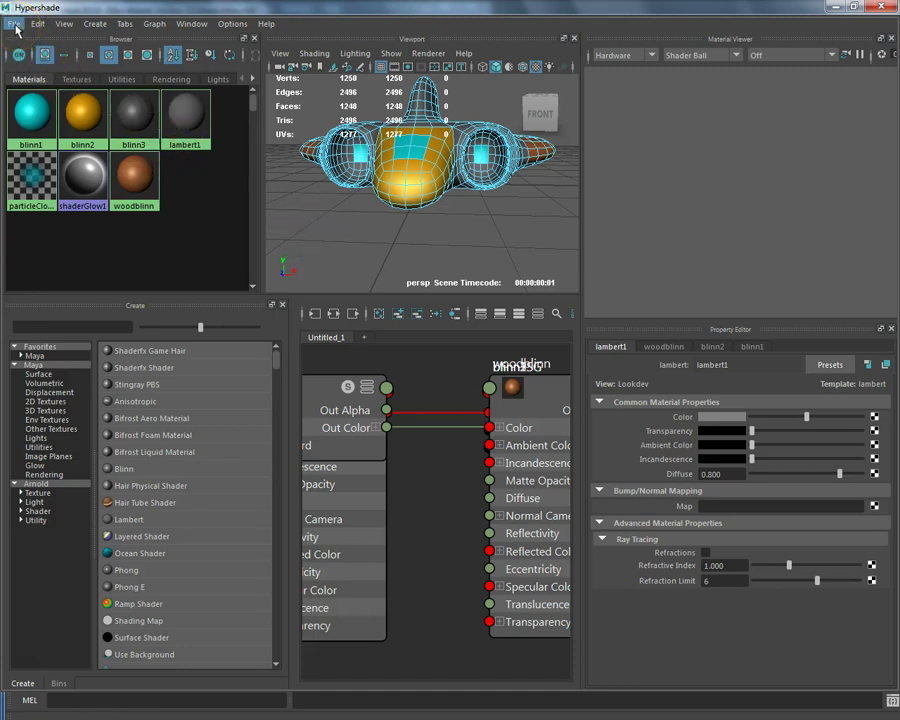
# Close the Hypershade and display the aircraft shaded with texture maps in the main viewport.
pyautogui.click(880, 12)
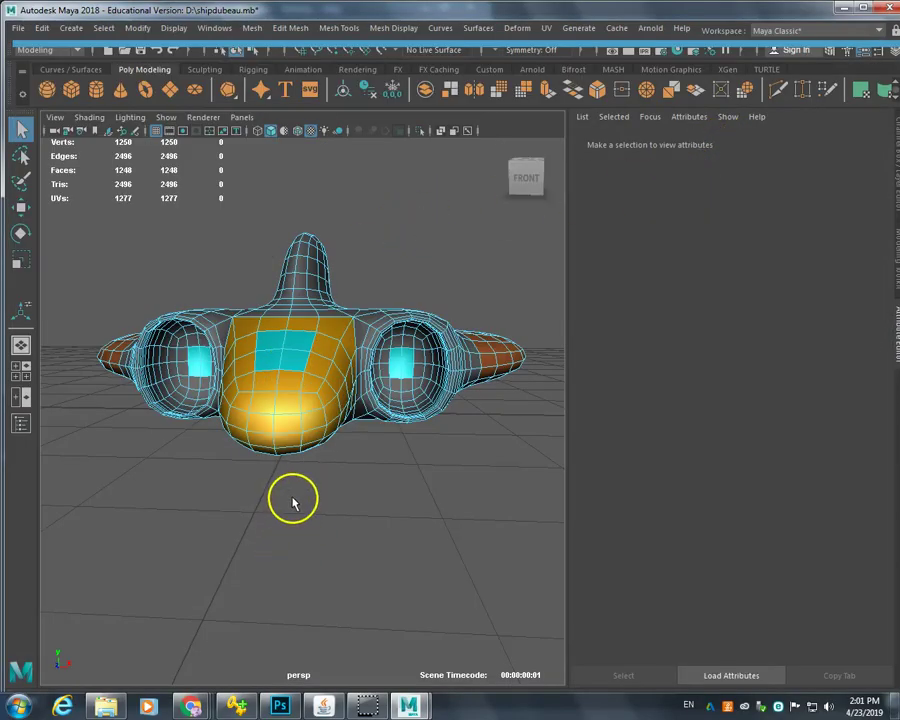
pyautogui.press('6')
pyautogui.press('5')
pyautogui.press('6')
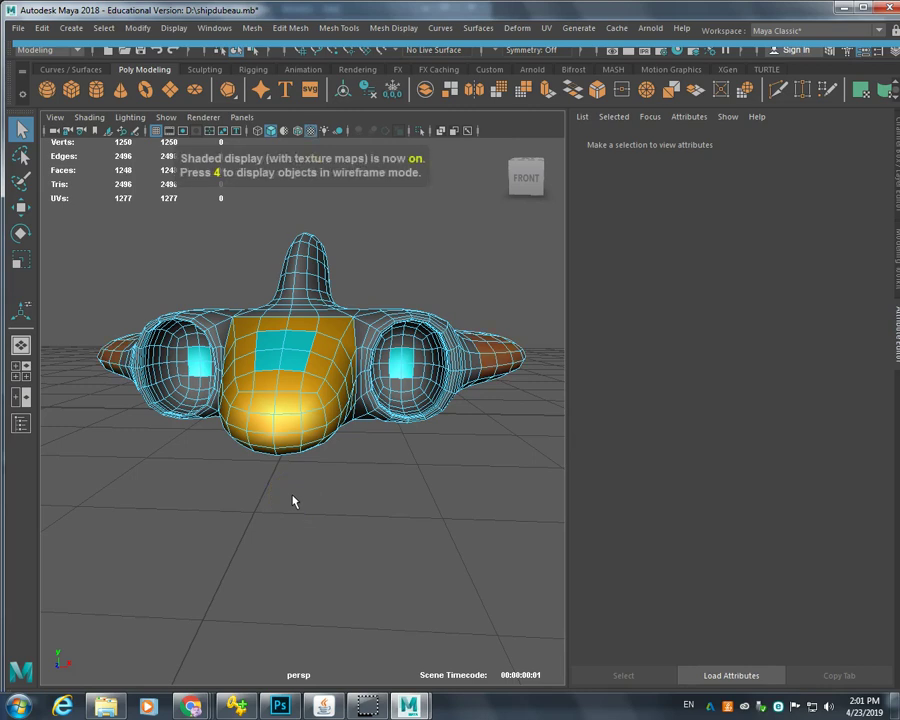
pyautogui.click(291, 516)
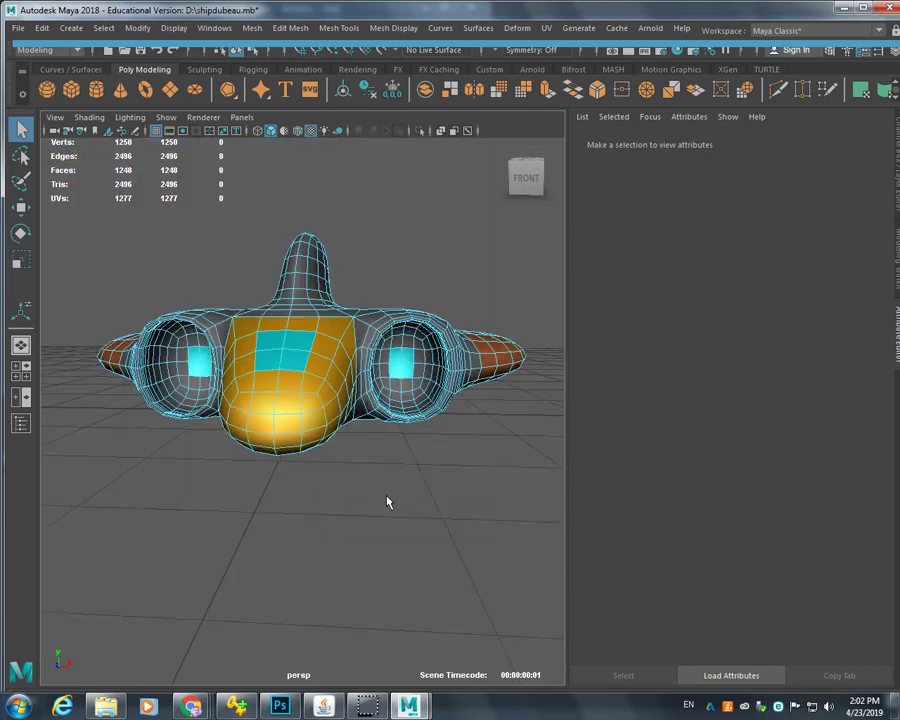
# Return the aircraft from face selection to object mode, deselect it, and view the finished materials from the side and above.
pyautogui.click(388, 512)
pyautogui.click(459, 557)
pyautogui.moveTo(454, 217); pyautogui.dragTo(482, 199, button='right')
pyautogui.click(426, 245)
pyautogui.click(376, 478)
pyautogui.keyDown('alt'); pyautogui.moveTo(426, 530); pyautogui.dragTo(501, 561); pyautogui.keyUp('alt')
pyautogui.scroll(-3, 497, 546)
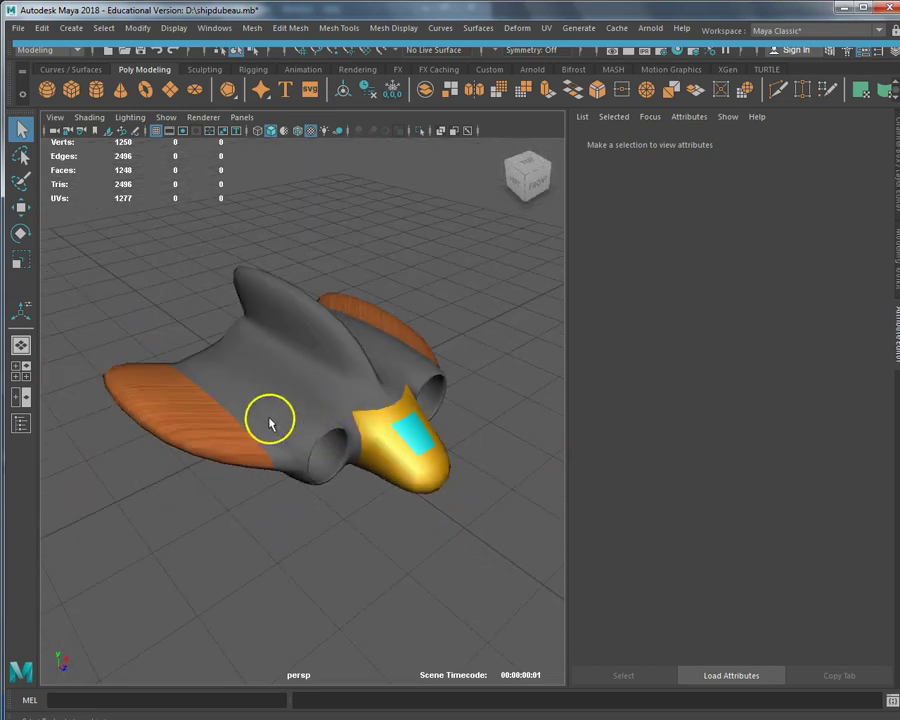
pyautogui.keyDown('alt'); pyautogui.moveTo(236, 484); pyautogui.dragTo(217, 522); pyautogui.keyUp('alt')
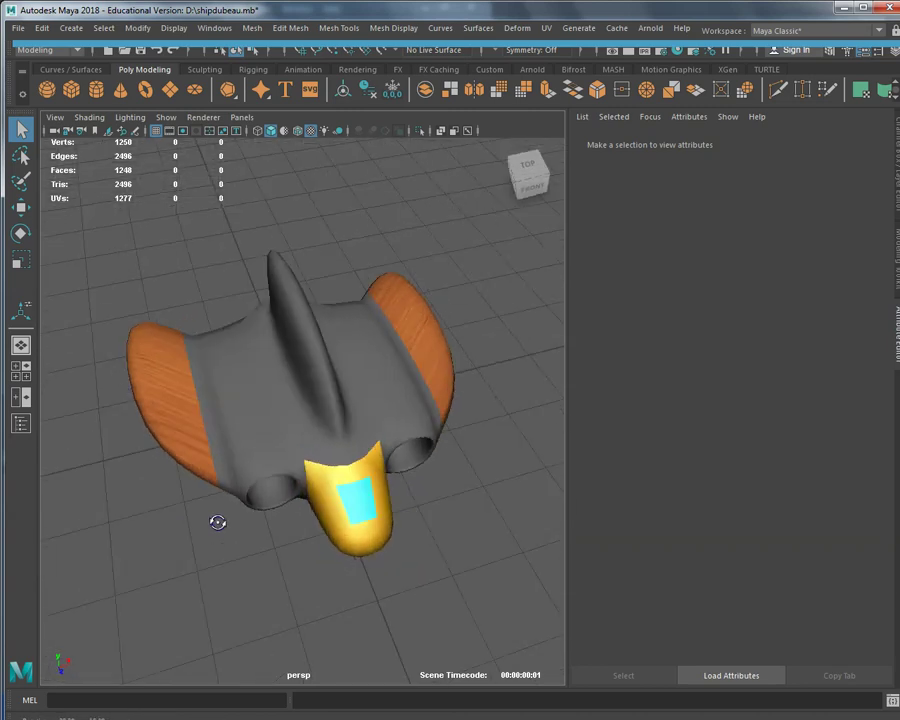